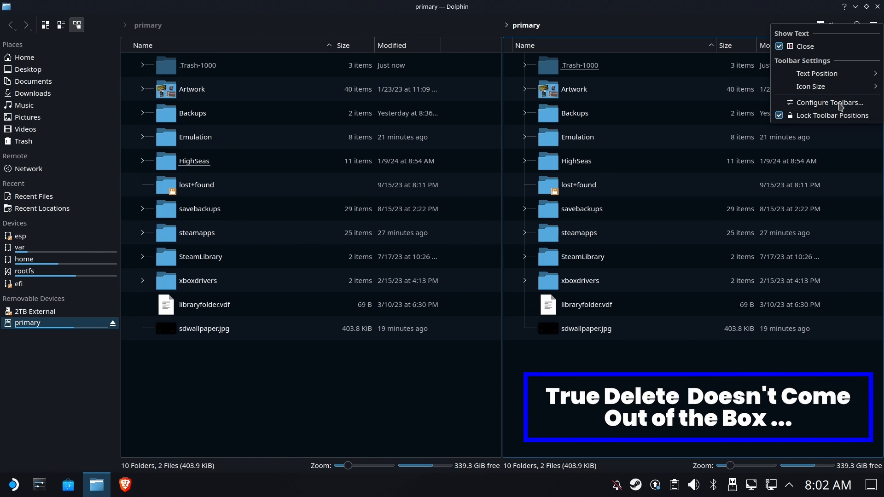
Add the Delete... action to Dolphin's toolbar through Configure Toolbars and apply it.
{"action": "left_click", "coordinate": [840, 106]}
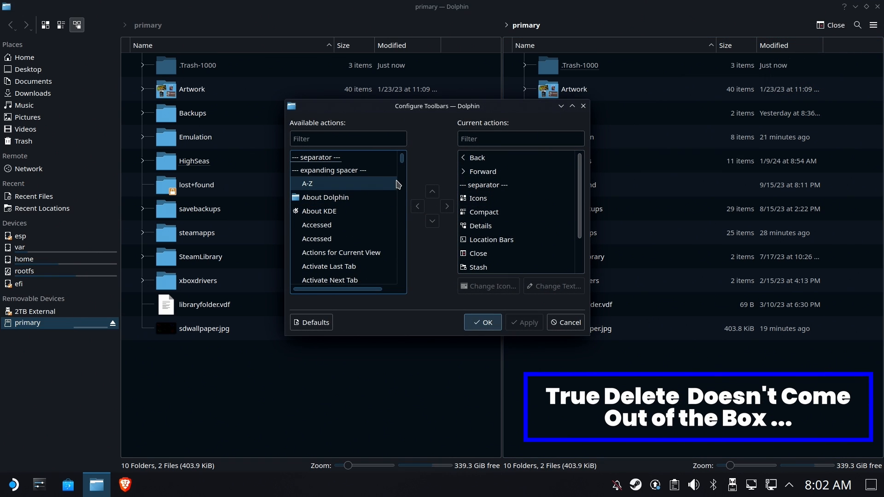
{"action": "scroll", "coordinate": [397, 183], "scroll_direction": "down", "scroll_amount": 10}
{"action": "scroll", "coordinate": [399, 186], "scroll_direction": "down", "scroll_amount": 2}
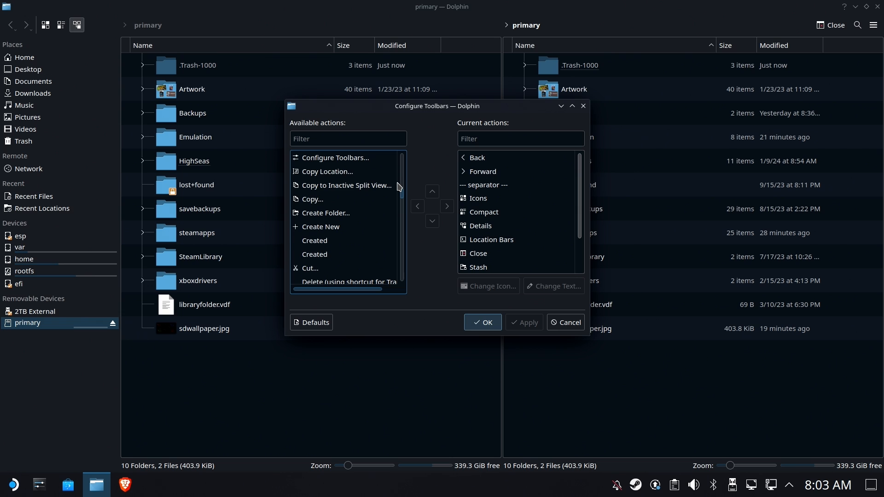
{"action": "scroll", "coordinate": [399, 186], "scroll_direction": "down", "scroll_amount": 2}
{"action": "double_click", "coordinate": [333, 215]}
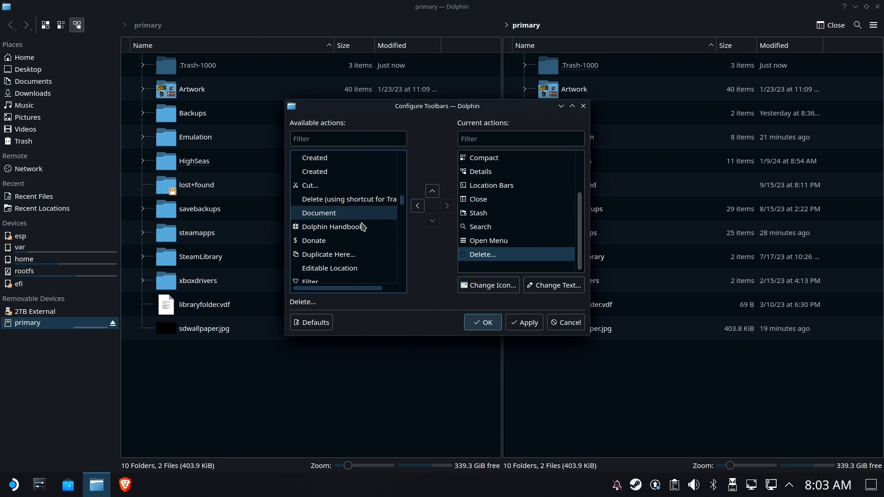
{"action": "left_click", "coordinate": [524, 323]}
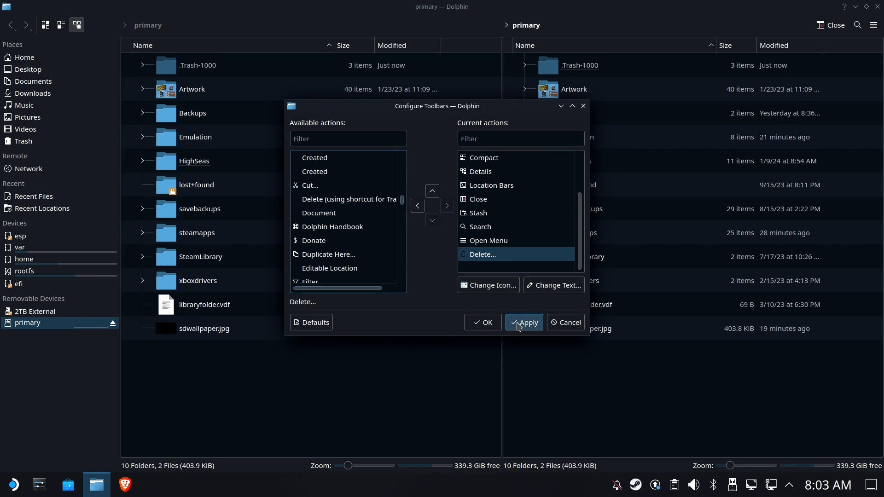
{"action": "left_click", "coordinate": [483, 323]}
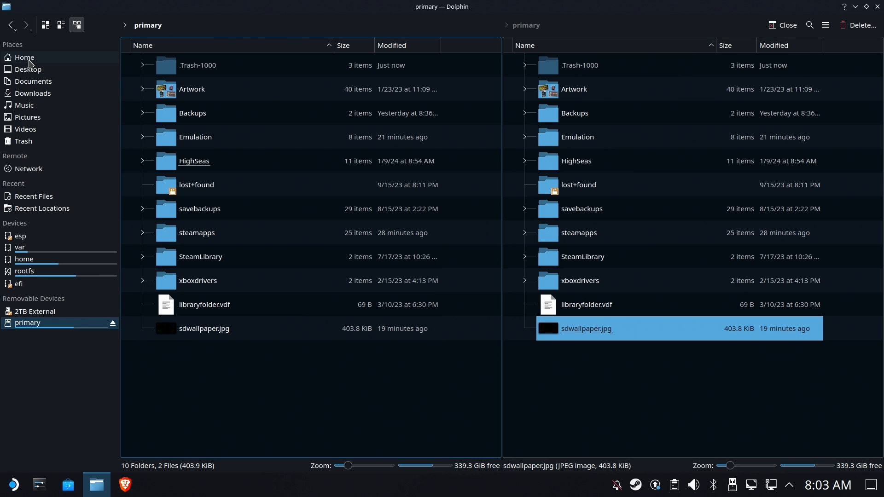
Browse from Home through .steam and steam into the steamapps folder.
{"action": "left_click", "coordinate": [28, 59]}
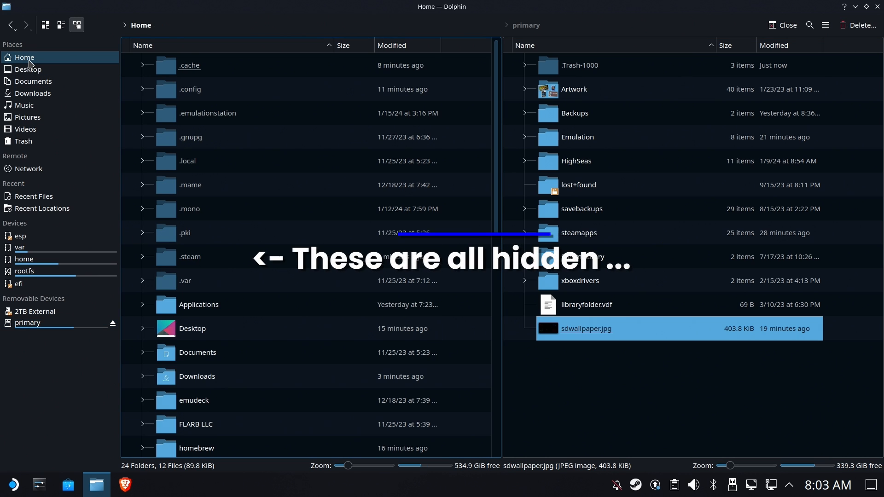
{"action": "left_click", "coordinate": [182, 257]}
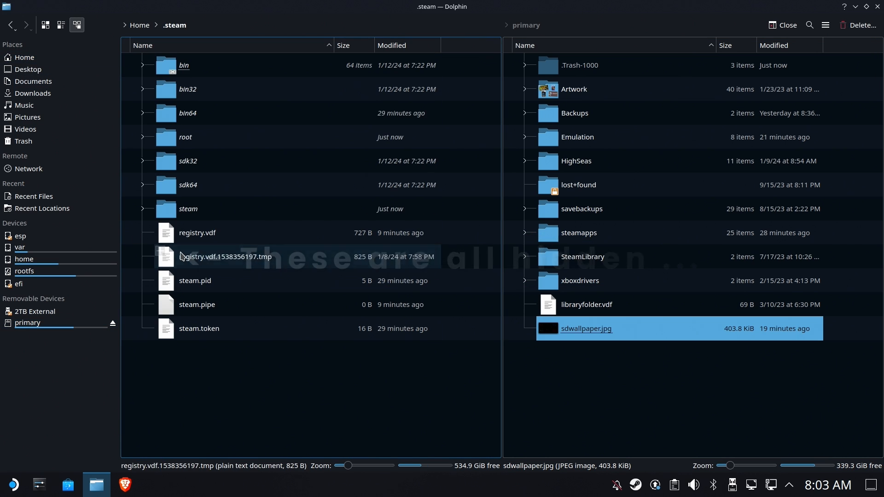
{"action": "left_click", "coordinate": [186, 213]}
{"action": "left_click", "coordinate": [199, 212]}
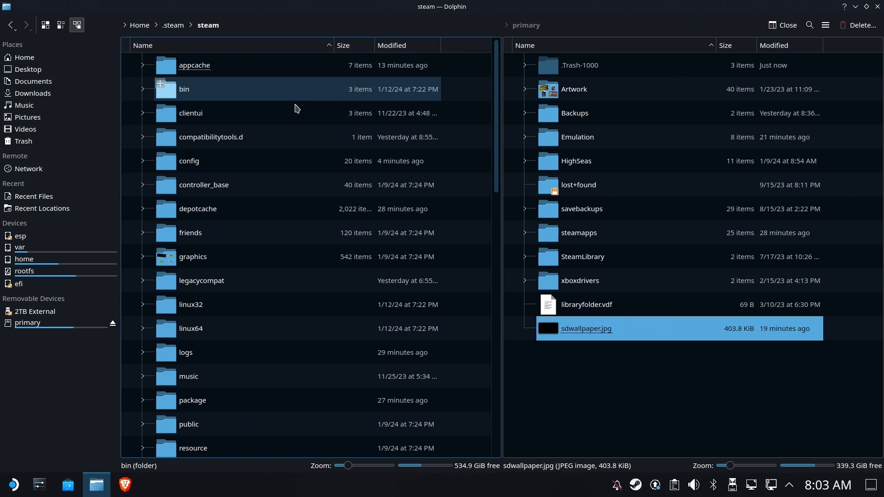
{"action": "scroll", "coordinate": [276, 208], "scroll_direction": "down", "scroll_amount": 6}
{"action": "double_click", "coordinate": [203, 251]}
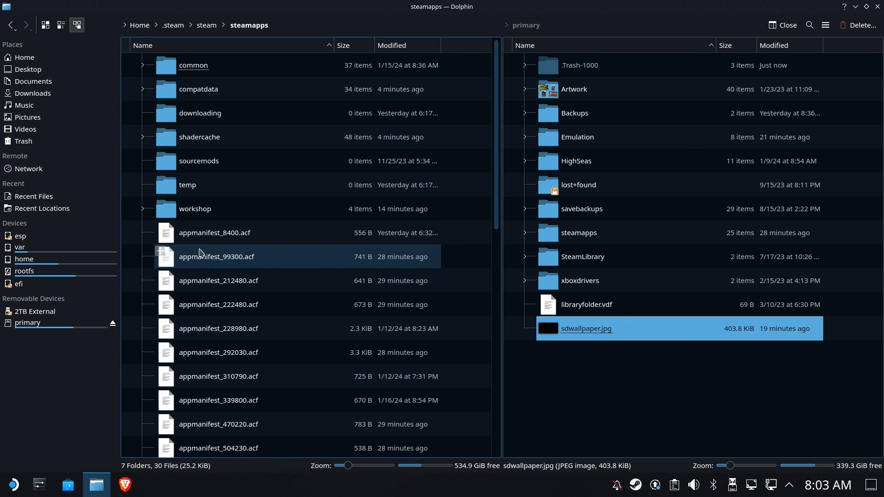
Add compatdata to Places and open it from there to list its prefix folders.
{"action": "left_click", "coordinate": [205, 90]}
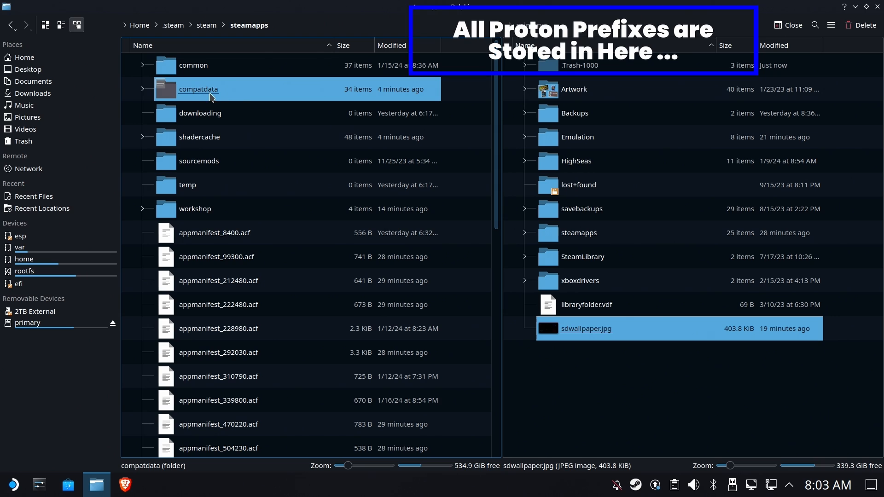
{"action": "right_click", "coordinate": [206, 89]}
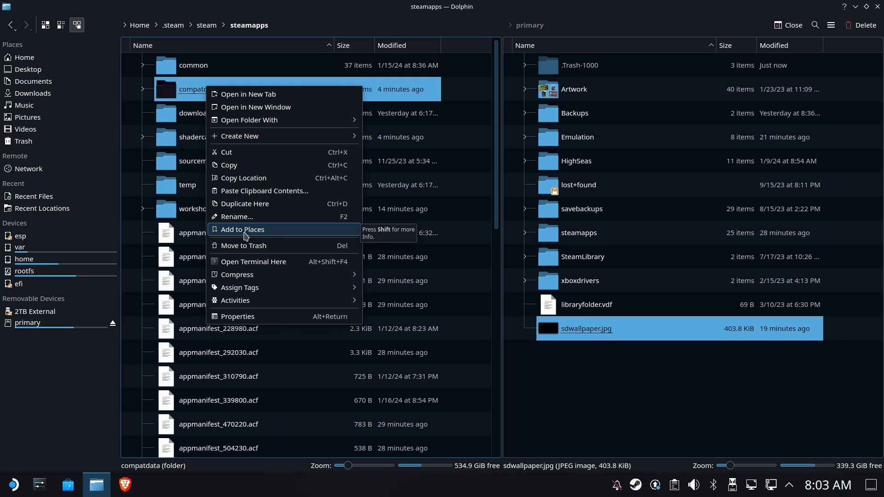
{"action": "left_click", "coordinate": [245, 230]}
{"action": "left_click", "coordinate": [33, 154]}
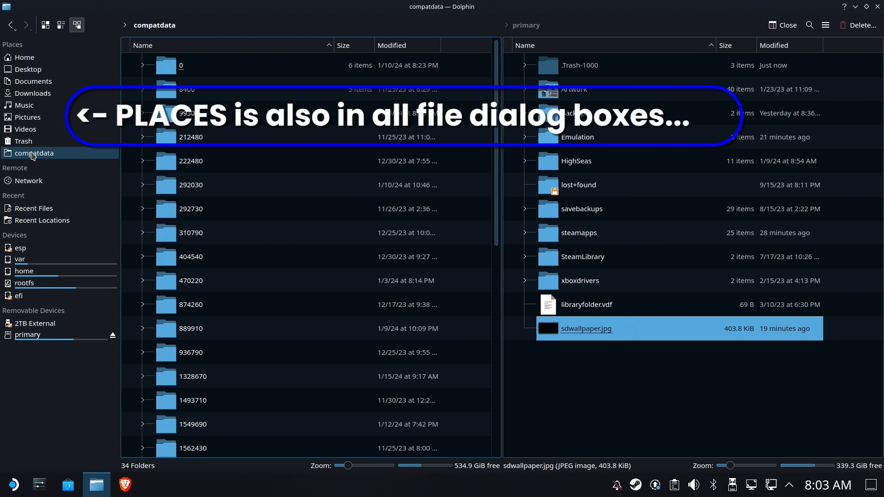
{"action": "scroll", "coordinate": [231, 174], "scroll_direction": "down", "scroll_amount": 5}
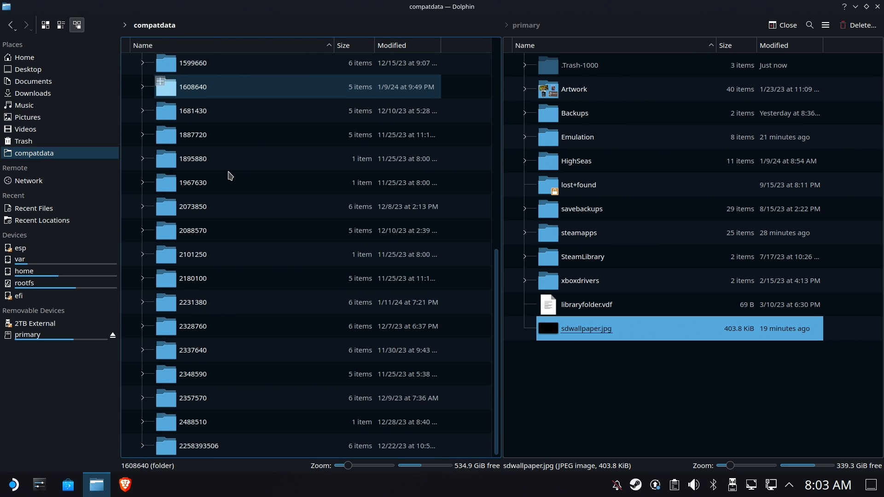
{"action": "scroll", "coordinate": [230, 169], "scroll_direction": "up", "scroll_amount": 5}
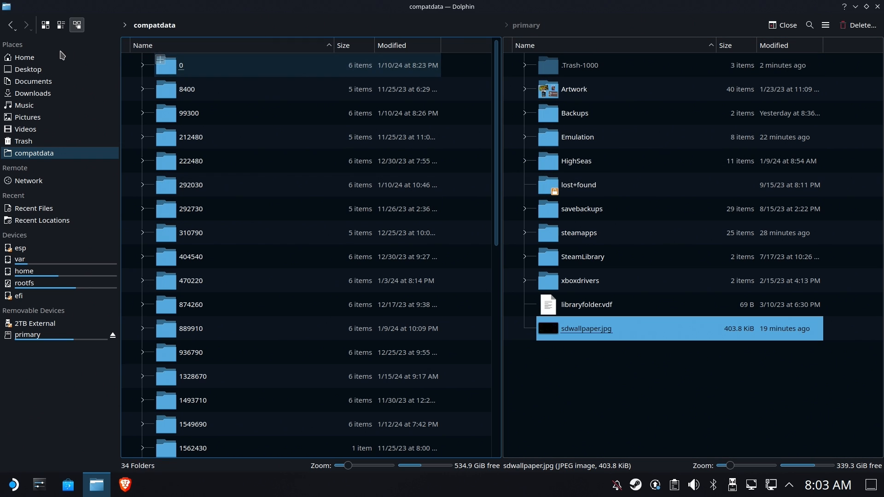
Create a new folder named Games in the home folder.
{"action": "left_click", "coordinate": [268, 137]}
{"action": "left_click", "coordinate": [23, 57]}
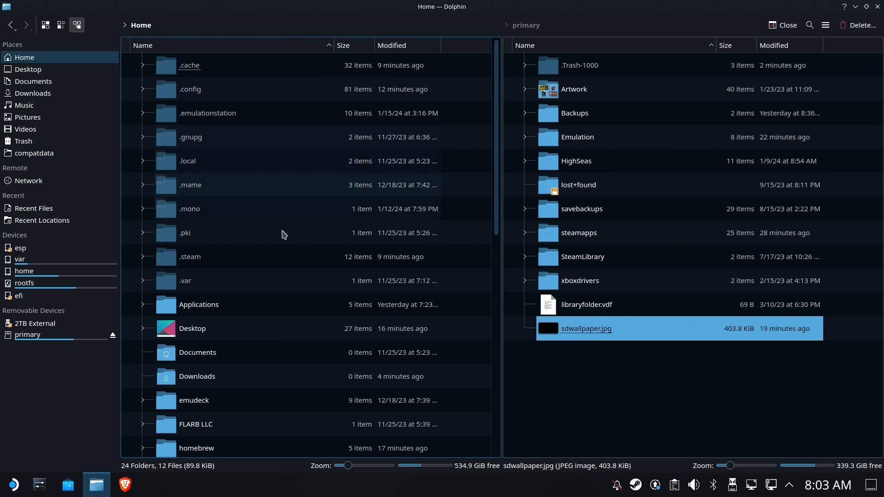
{"action": "left_click", "coordinate": [20, 336]}
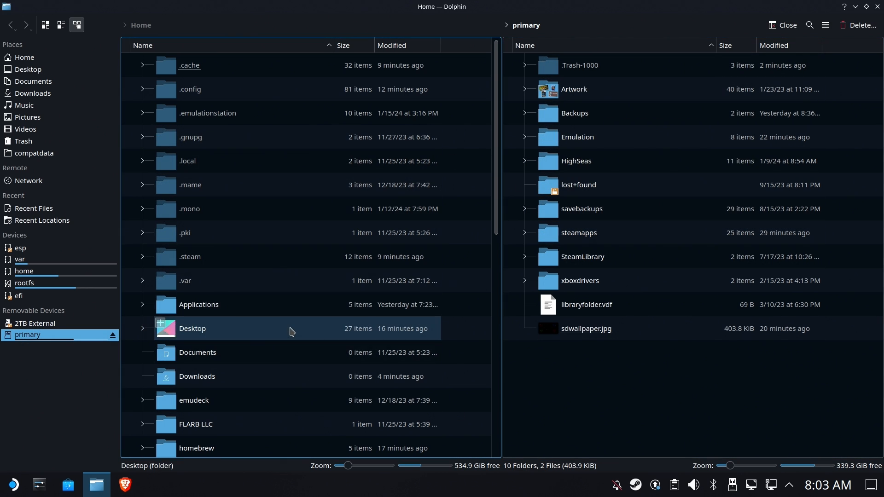
{"action": "right_click", "coordinate": [290, 331]}
{"action": "mouse_move", "coordinate": [450, 340]}
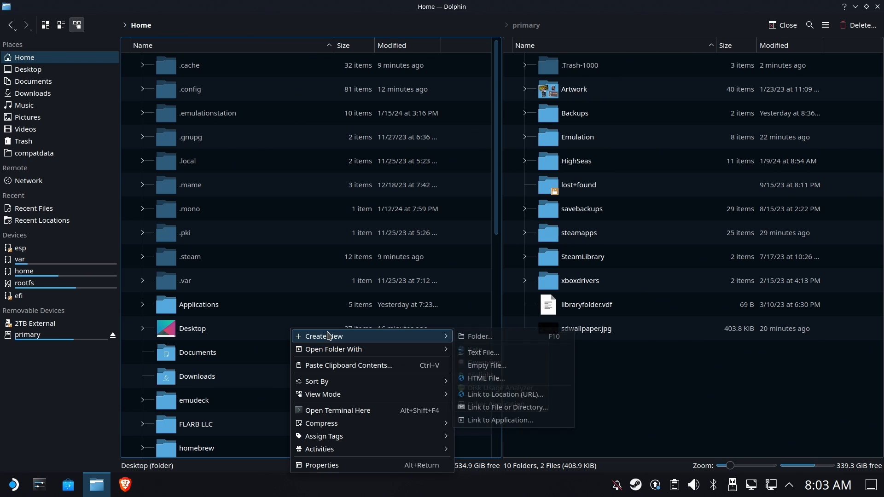
{"action": "left_click", "coordinate": [484, 340]}
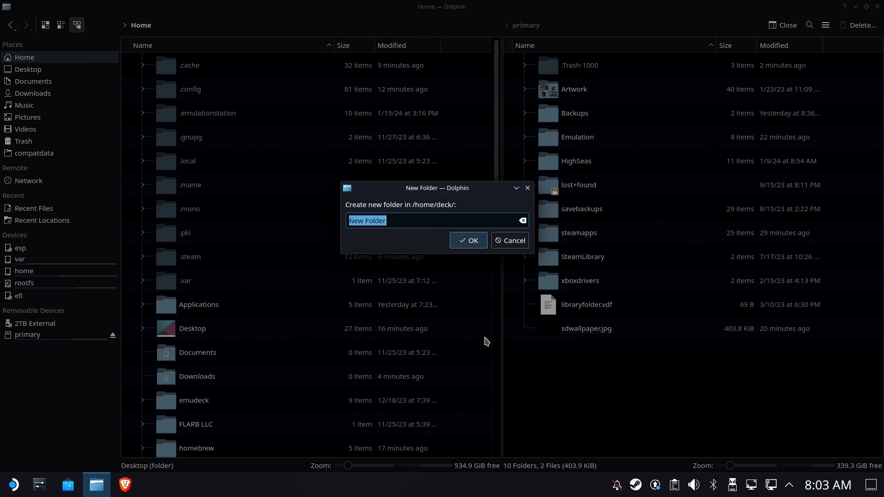
{"action": "type", "text": "Games"}
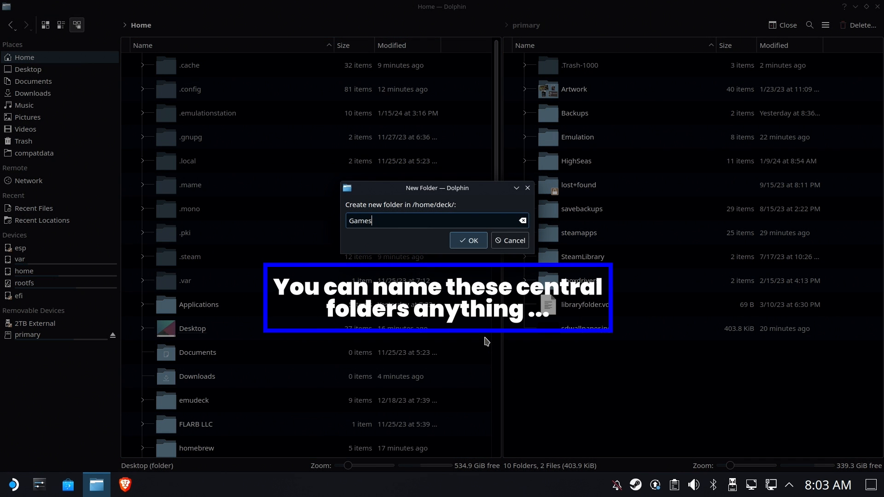
{"action": "key", "text": "Return"}
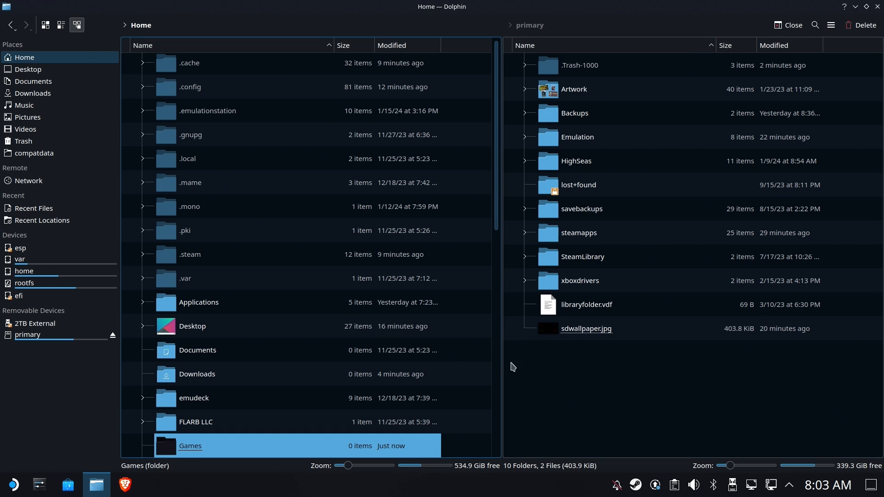
Create a Games folder on the primary SD card, then close Dolphin.
{"action": "right_click", "coordinate": [582, 378]}
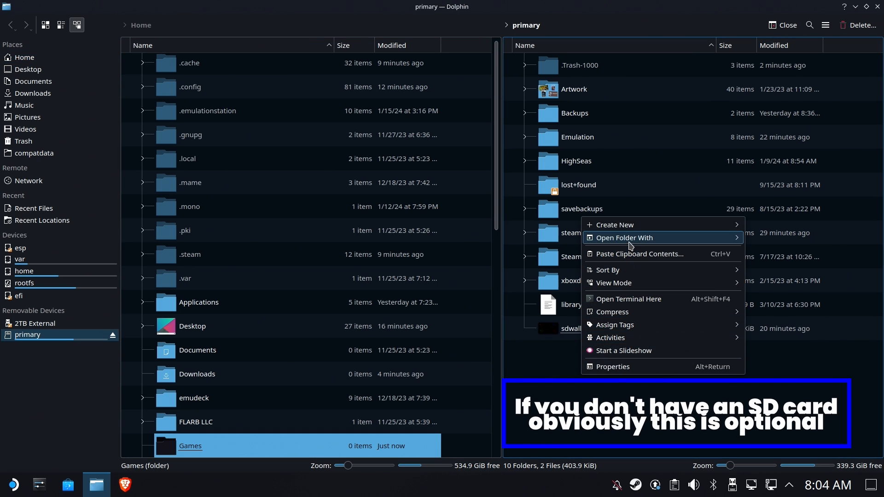
{"action": "mouse_move", "coordinate": [634, 229]}
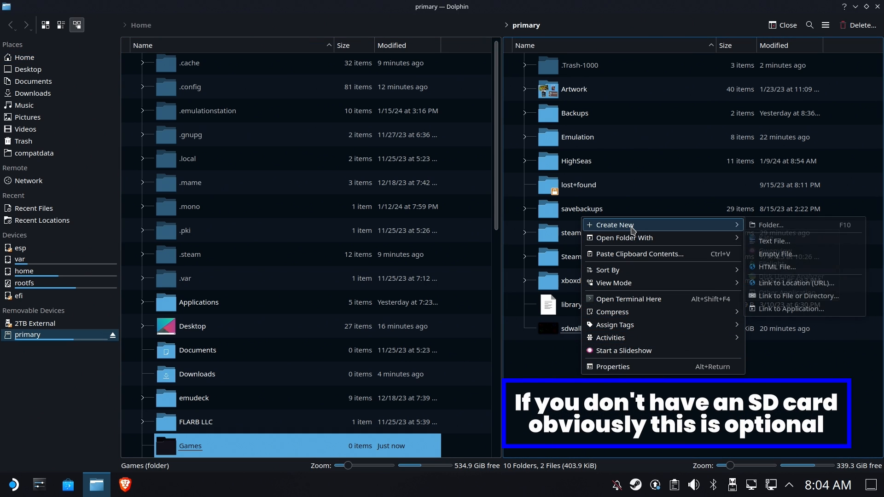
{"action": "left_click", "coordinate": [765, 225]}
{"action": "type", "text": "Games"}
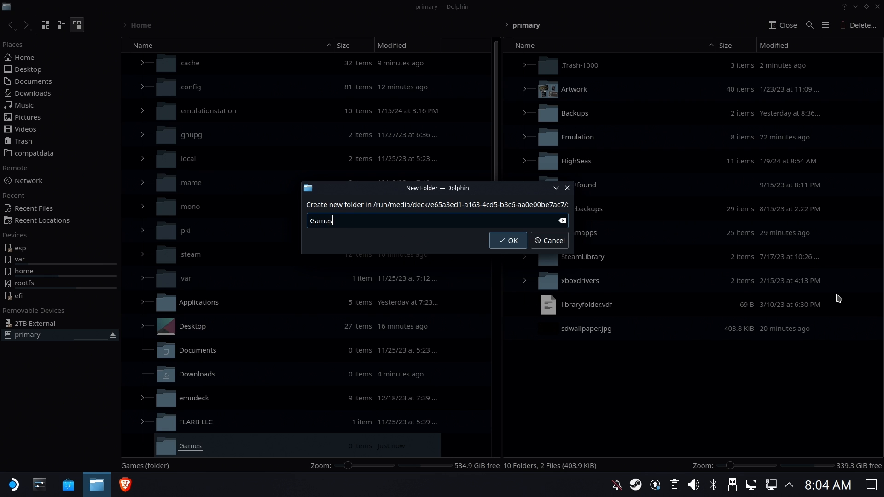
{"action": "key", "text": "Return"}
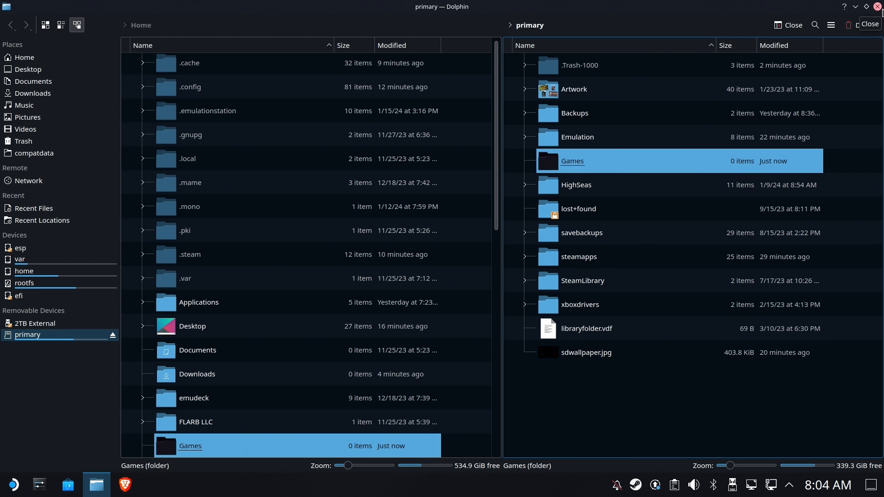
{"action": "left_click", "coordinate": [877, 6]}
Download UbisoftConnectInstaller.exe (224 MB) from Ubisoft Connect into Downloads, then close Brave.
{"action": "left_click", "coordinate": [135, 481]}
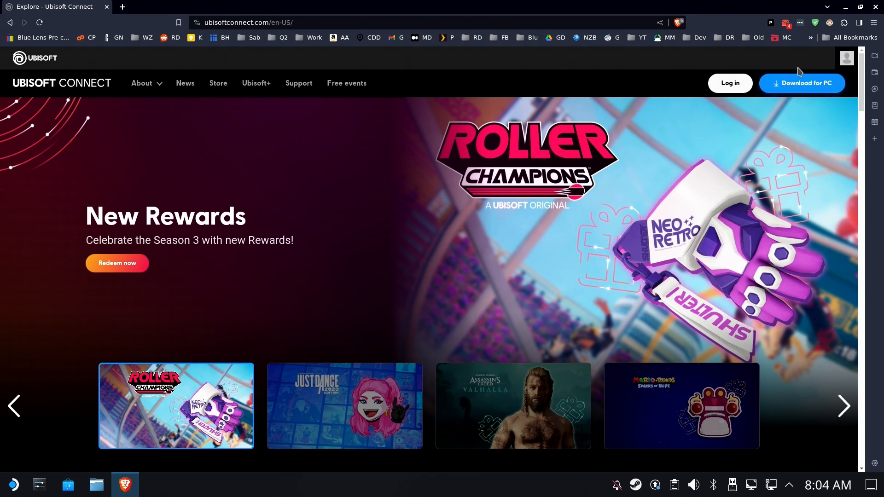
{"action": "left_click", "coordinate": [818, 89]}
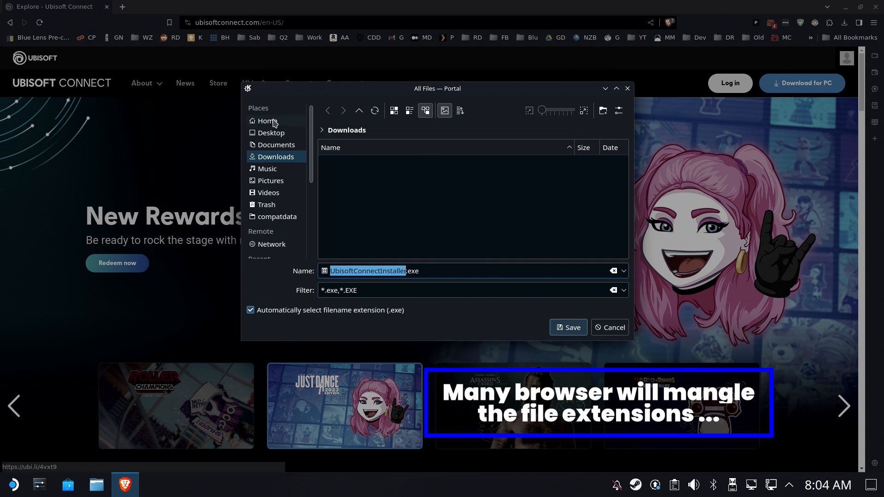
{"action": "left_click", "coordinate": [282, 159]}
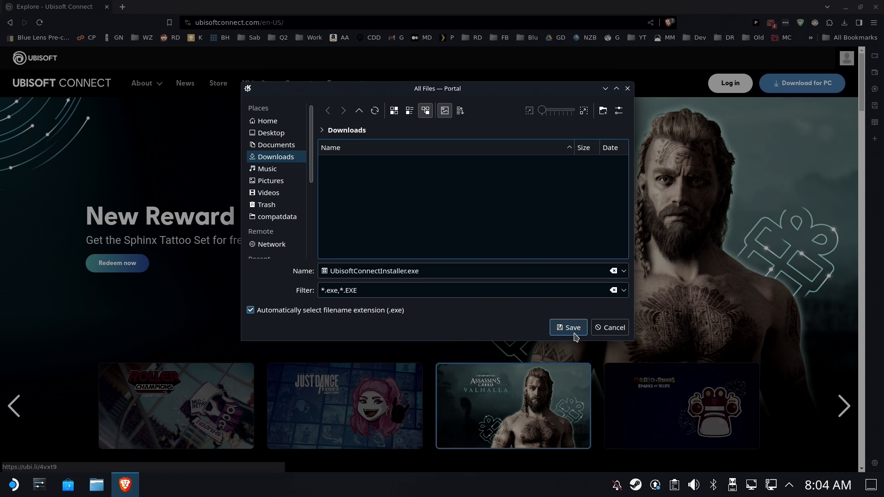
{"action": "left_click", "coordinate": [574, 331]}
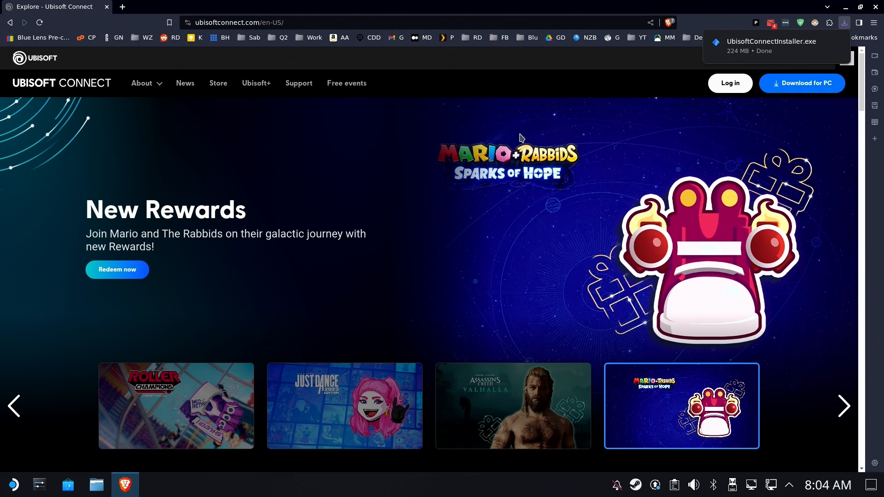
{"action": "left_click", "coordinate": [876, 10]}
{"action": "right_click", "coordinate": [635, 488]}
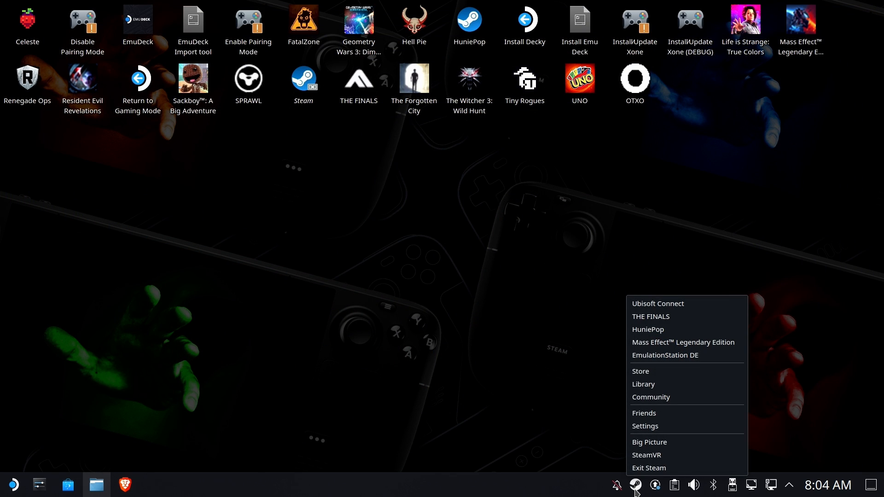
Add UbisoftConnectInstaller.exe from Downloads to the Steam library as a non-Steam game.
{"action": "left_click", "coordinate": [658, 385]}
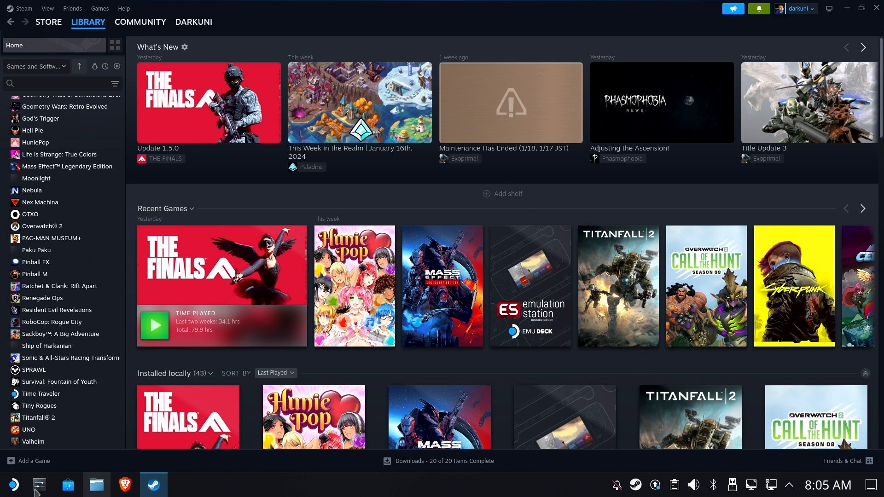
{"action": "left_click", "coordinate": [15, 462]}
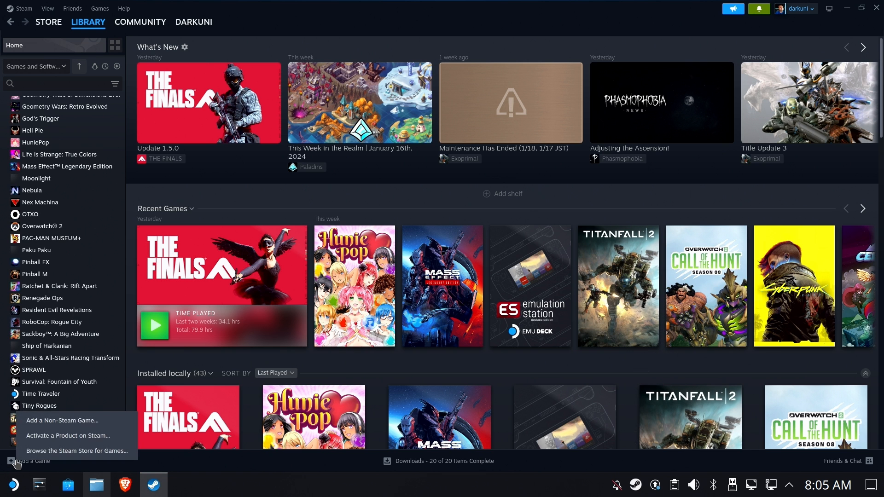
{"action": "left_click", "coordinate": [48, 421]}
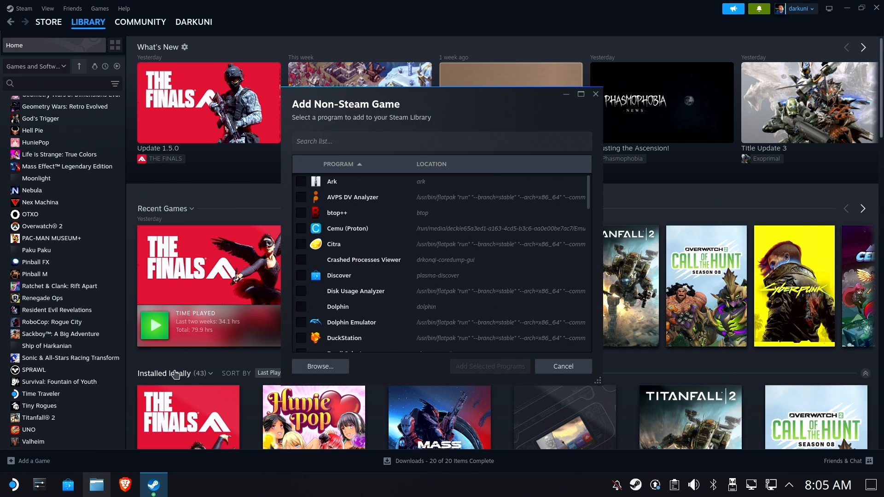
{"action": "left_click", "coordinate": [320, 367]}
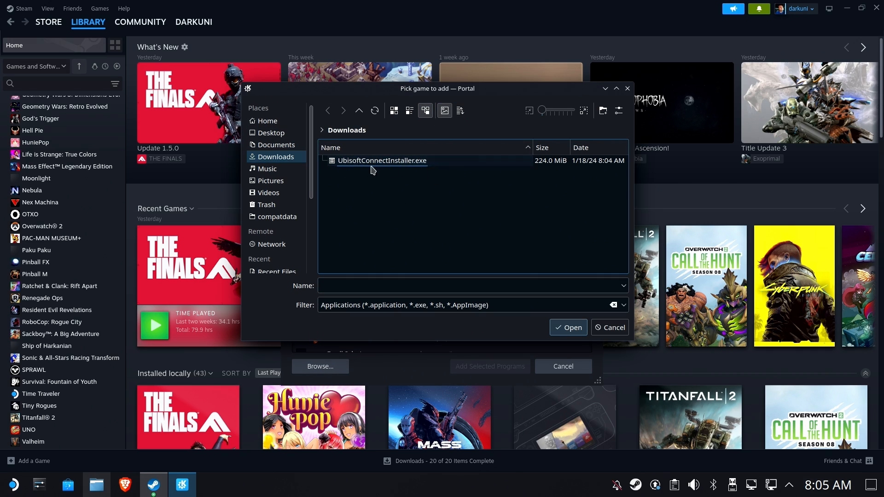
{"action": "left_click", "coordinate": [389, 165]}
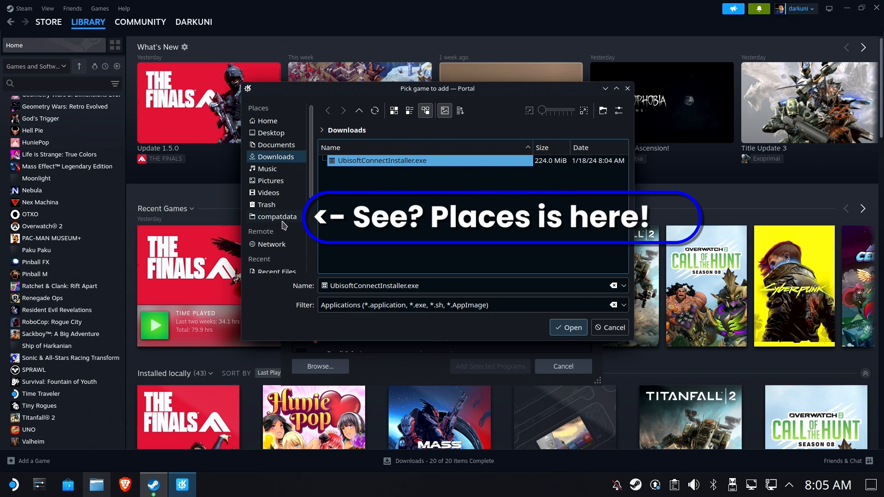
{"action": "left_click", "coordinate": [558, 331]}
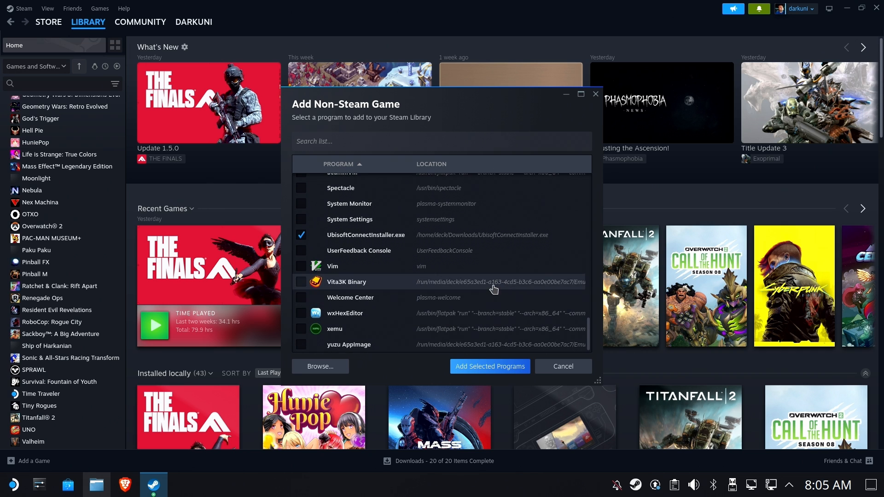
{"action": "left_click", "coordinate": [459, 366]}
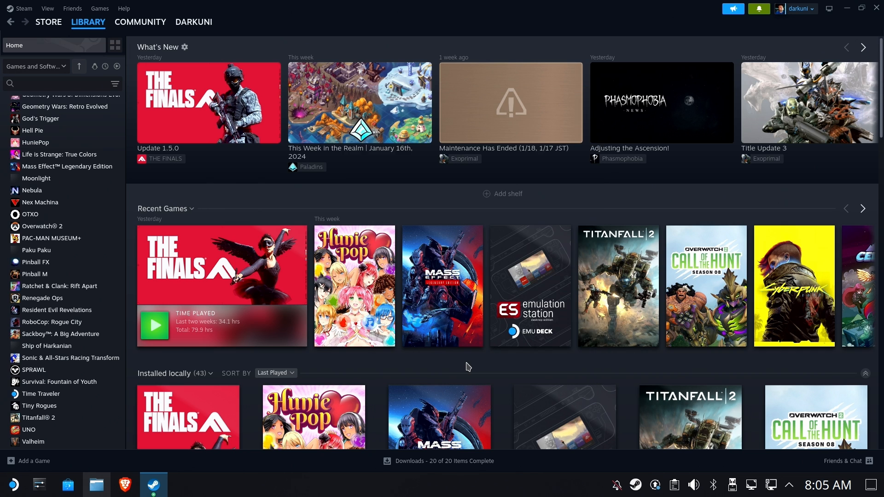
Open the UbisoftConnectInstaller.exe shortcut and force Proton Experimental in its Compatibility properties.
{"action": "type", "text": "ub"}
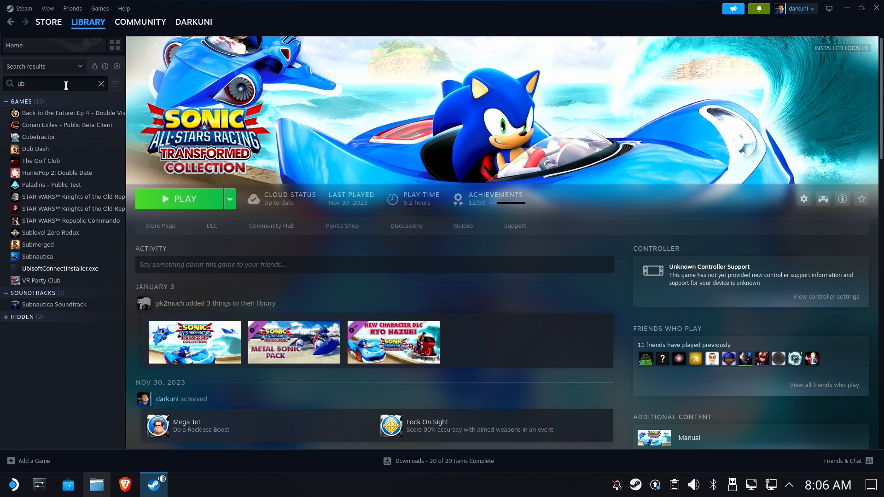
{"action": "left_click", "coordinate": [82, 272]}
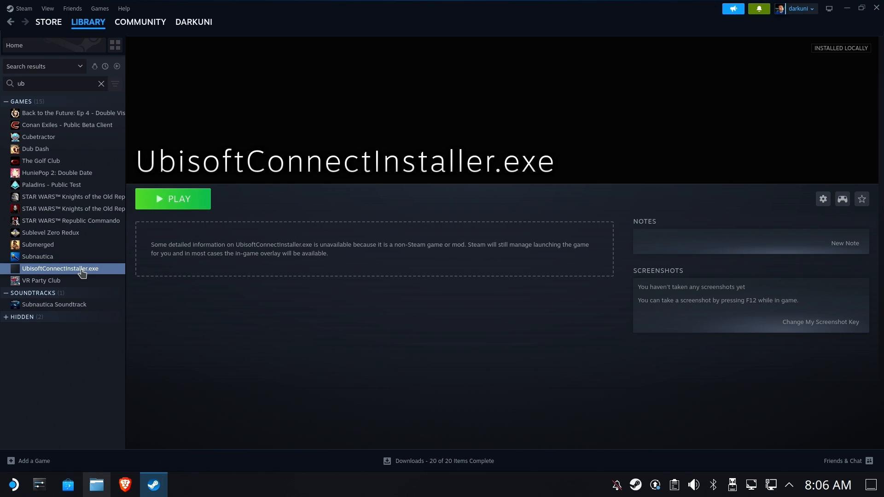
{"action": "left_click", "coordinate": [823, 203]}
{"action": "left_click", "coordinate": [785, 278]}
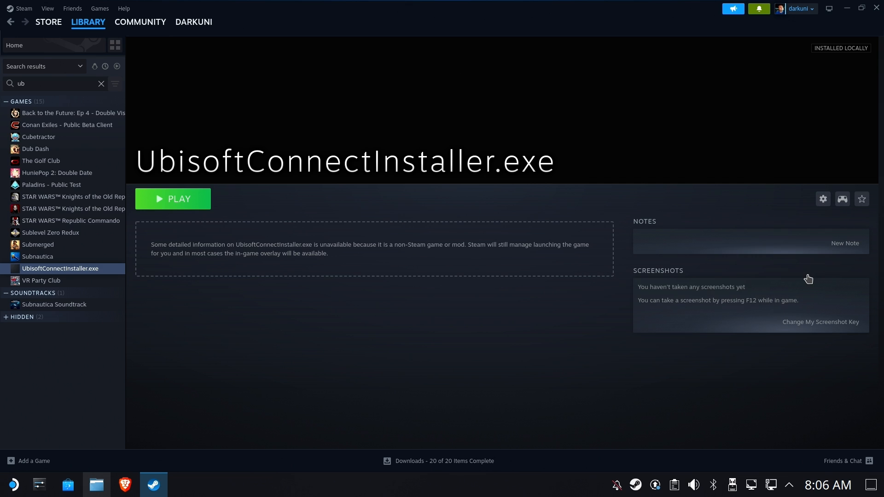
{"action": "left_click", "coordinate": [292, 160]}
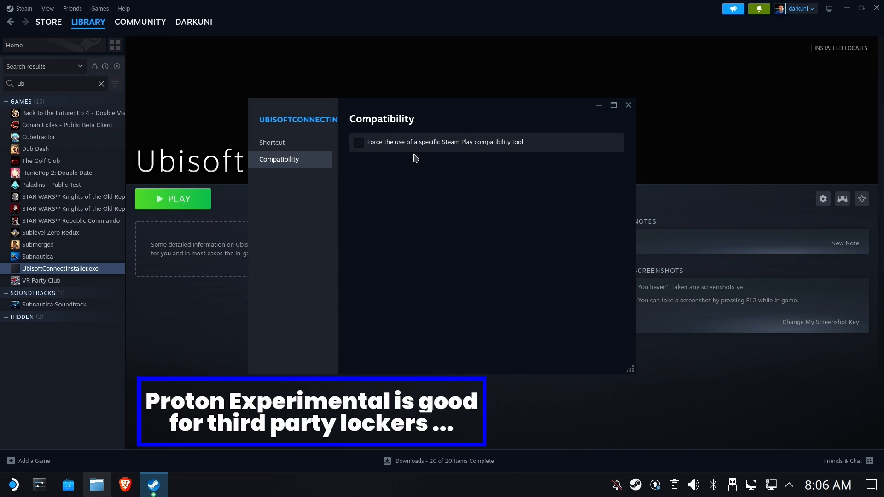
{"action": "left_click", "coordinate": [425, 143]}
{"action": "left_click", "coordinate": [408, 170]}
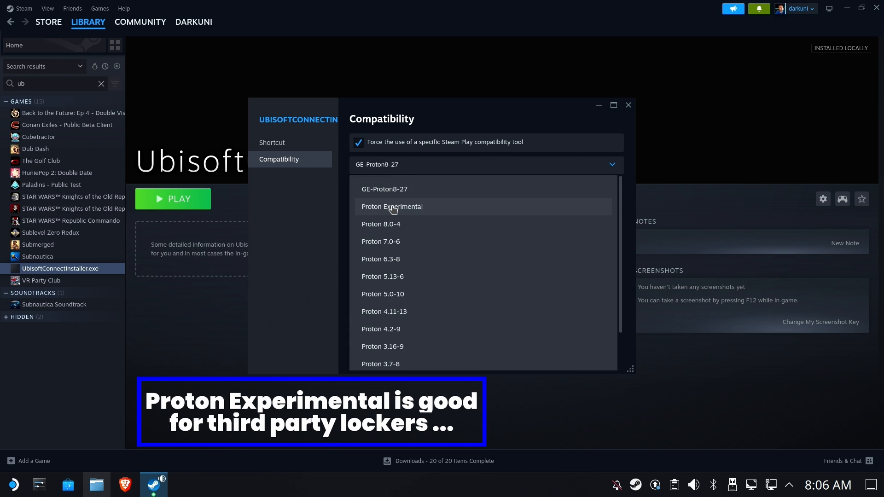
{"action": "left_click", "coordinate": [392, 208]}
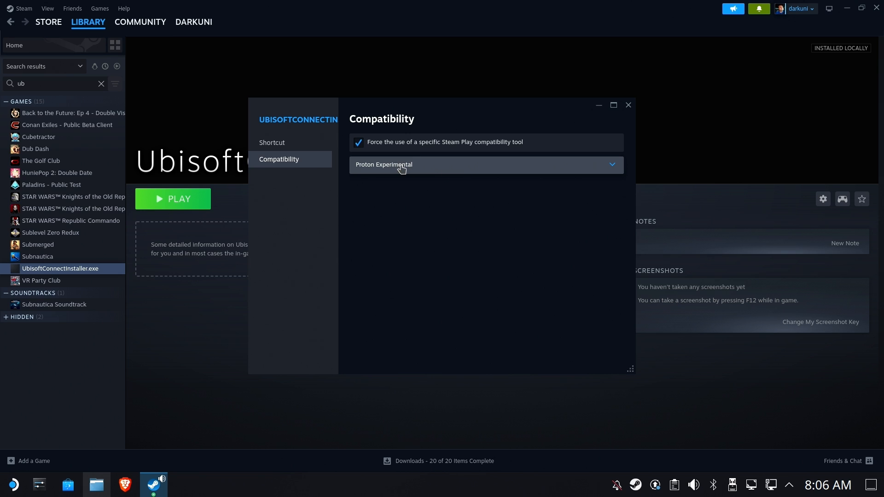
{"action": "left_click", "coordinate": [292, 143]}
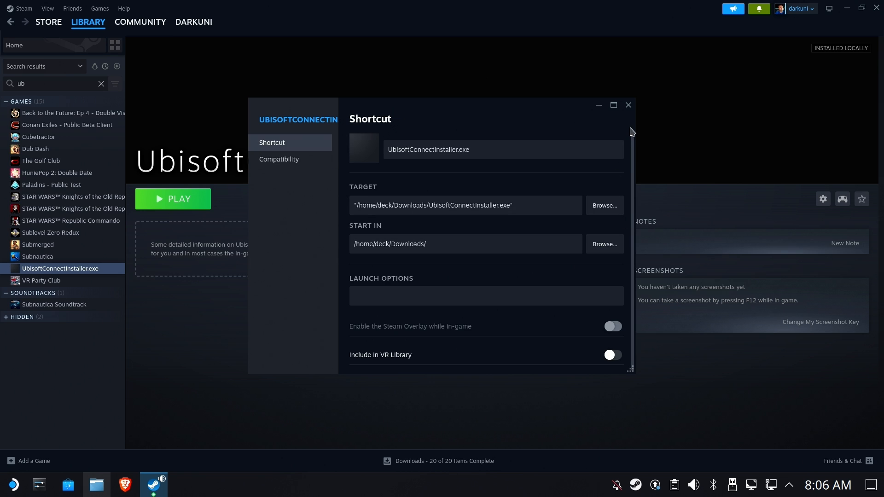
{"action": "left_click", "coordinate": [628, 105]}
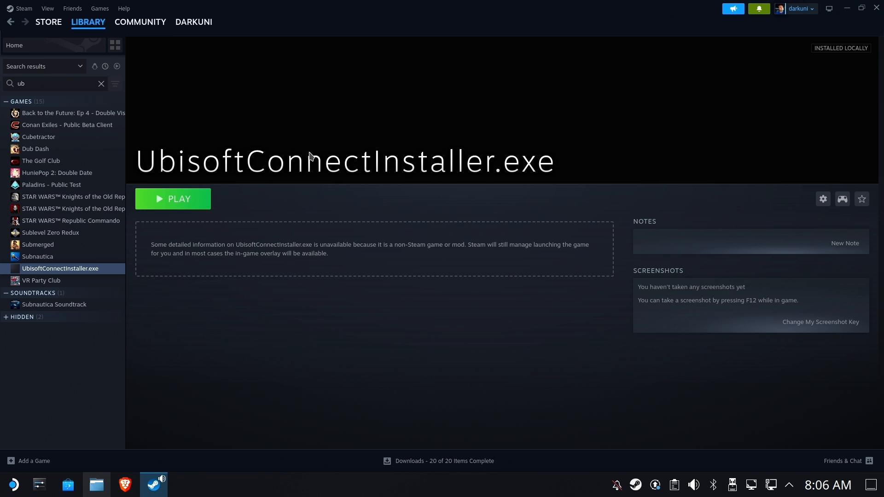
Run the installer in English, accept the licence, install Ubisoft Connect, and skip launching it.
{"action": "left_click", "coordinate": [187, 201]}
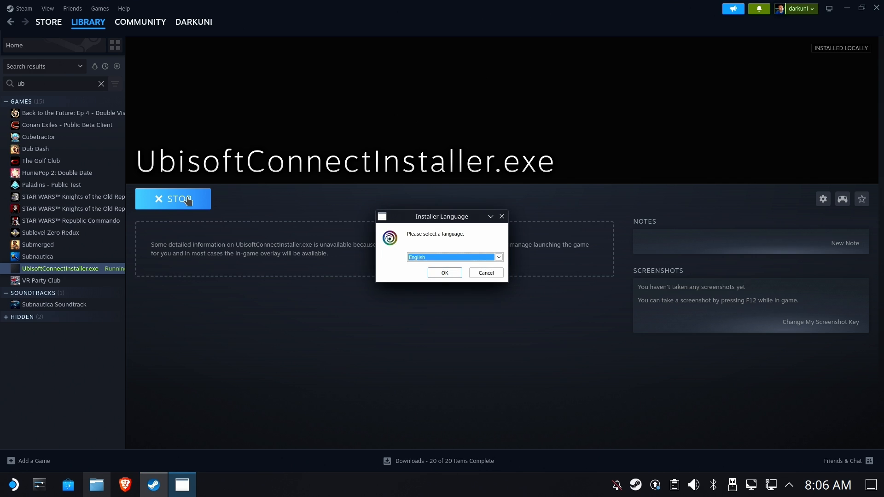
{"action": "left_click", "coordinate": [438, 273]}
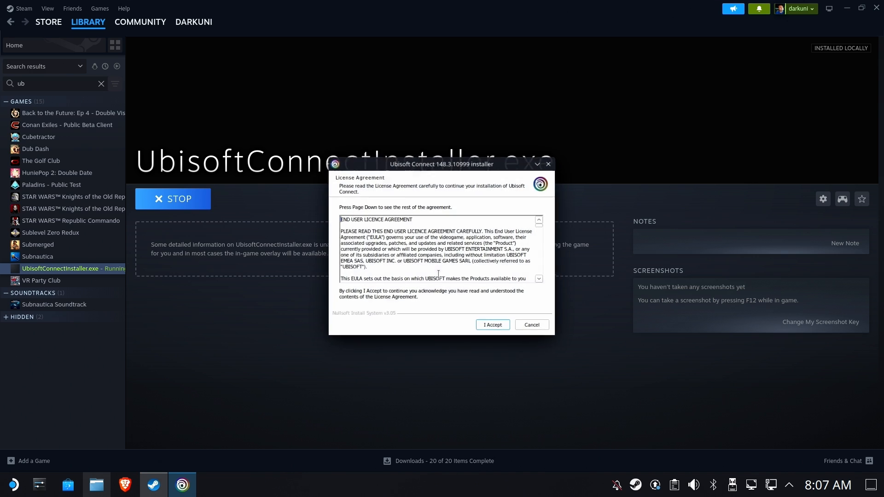
{"action": "left_click", "coordinate": [482, 325]}
{"action": "left_click", "coordinate": [489, 326]}
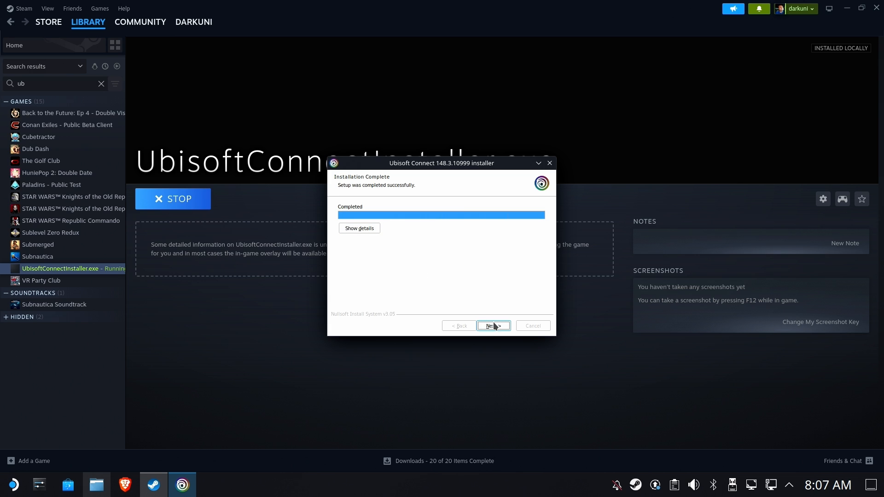
{"action": "left_click", "coordinate": [494, 327]}
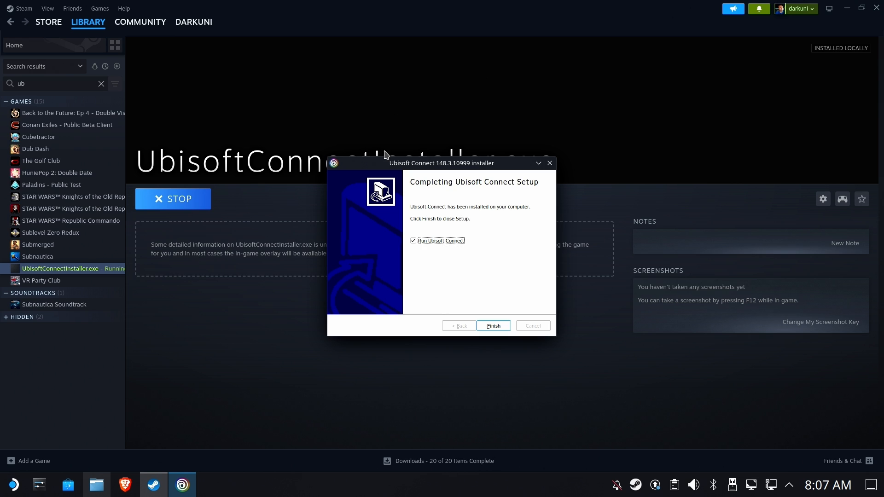
{"action": "left_click", "coordinate": [413, 240]}
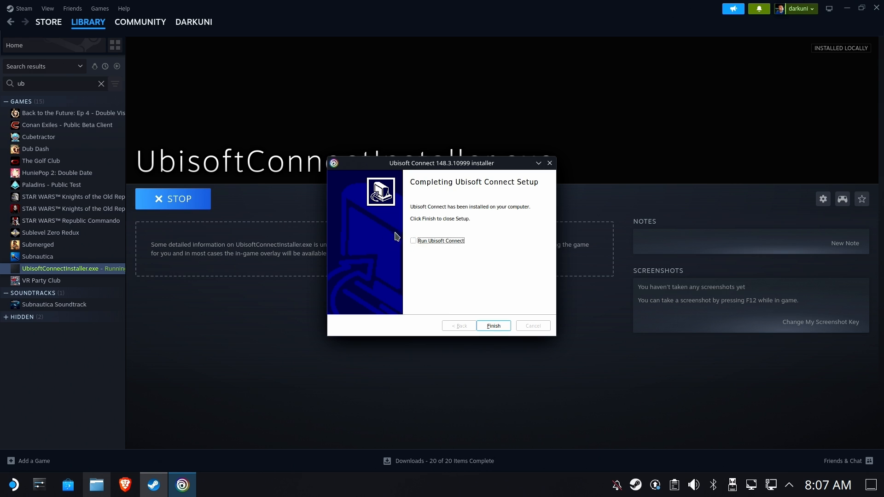
{"action": "left_click", "coordinate": [493, 326]}
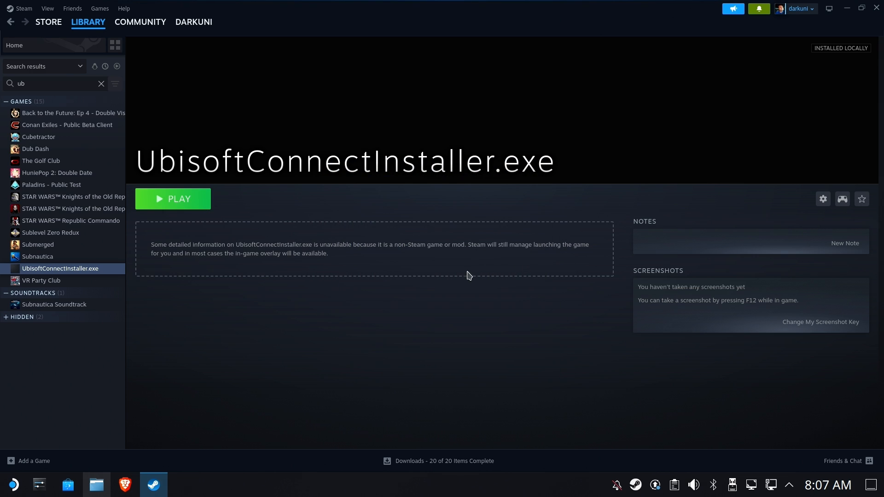
{"action": "left_click", "coordinate": [97, 485]}
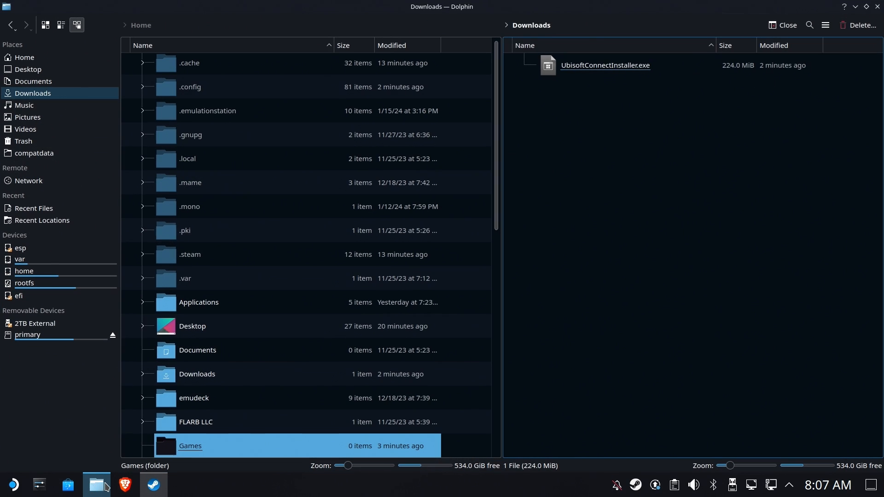
{"action": "left_click", "coordinate": [34, 157]}
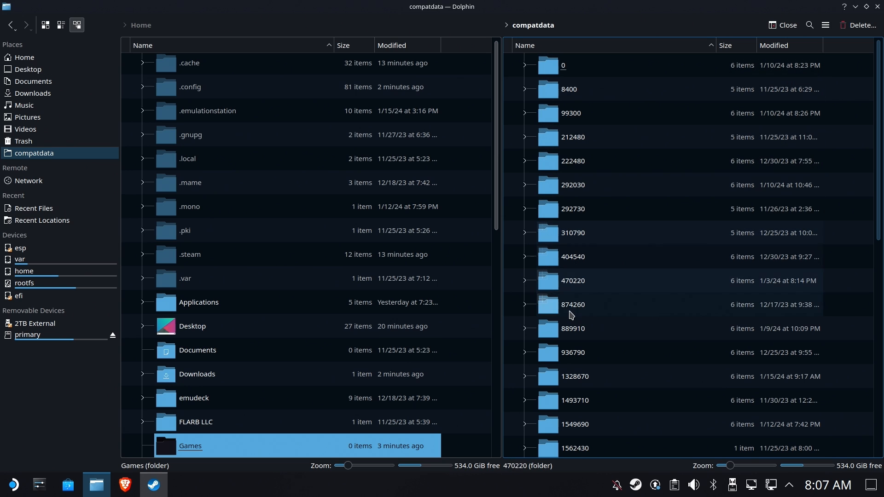
{"action": "scroll", "coordinate": [719, 158], "scroll_direction": "down", "scroll_amount": 6}
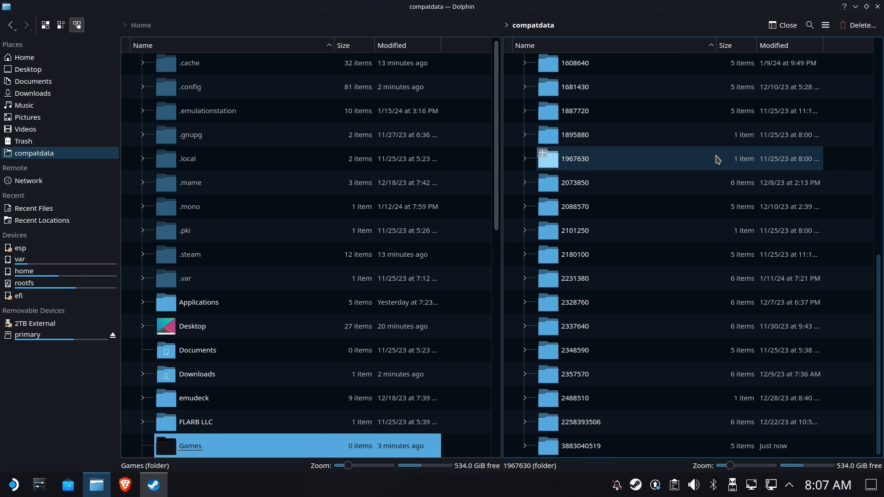
{"action": "scroll", "coordinate": [718, 156], "scroll_direction": "up", "scroll_amount": 6}
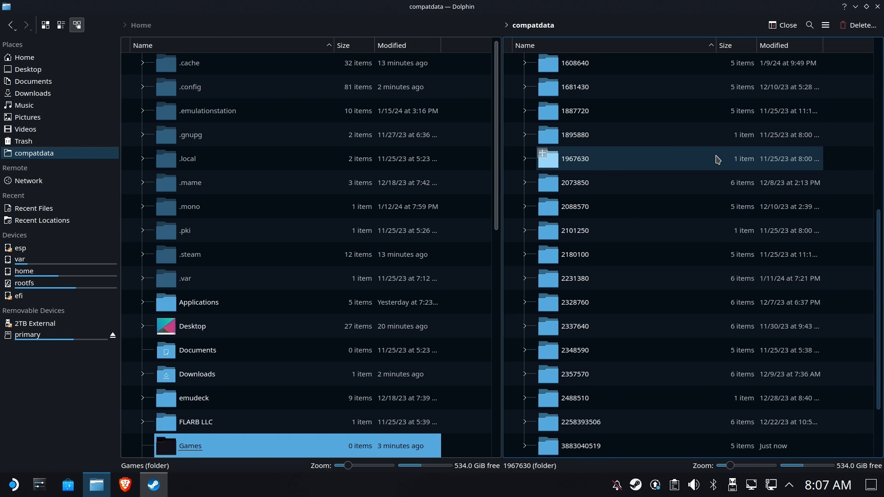
{"action": "left_click", "coordinate": [778, 45]}
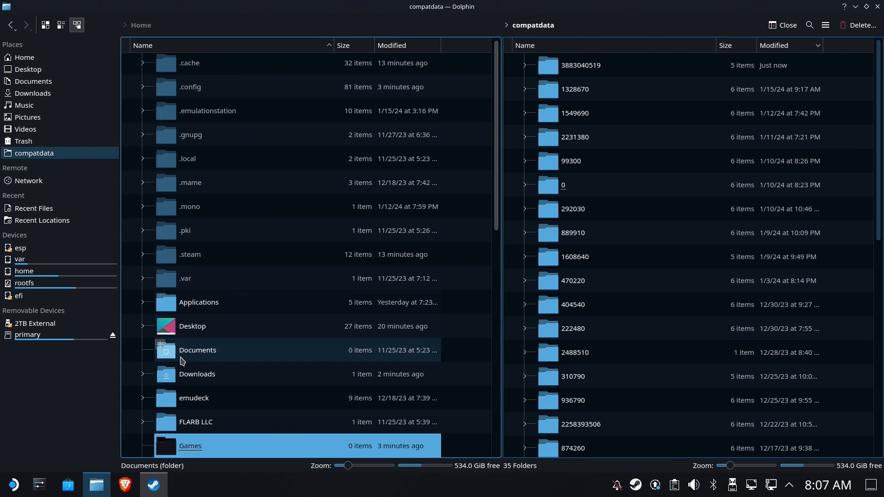
{"action": "left_click", "coordinate": [14, 485]}
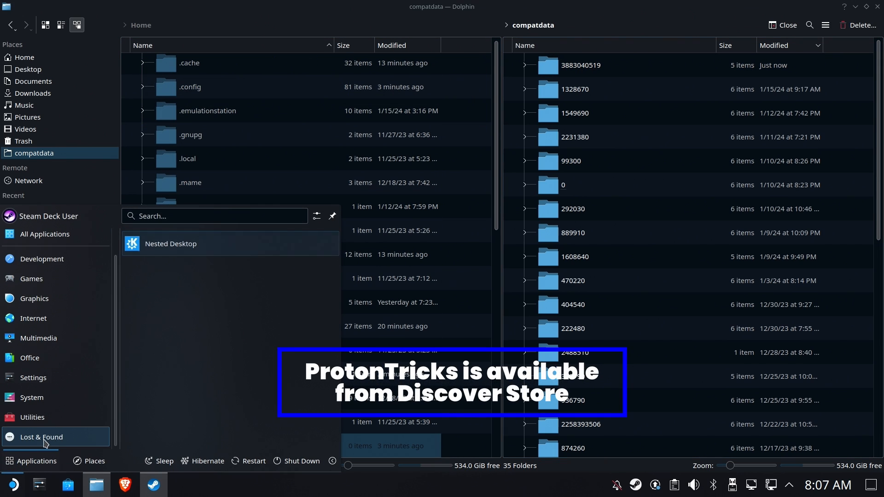
{"action": "mouse_move", "coordinate": [33, 417]}
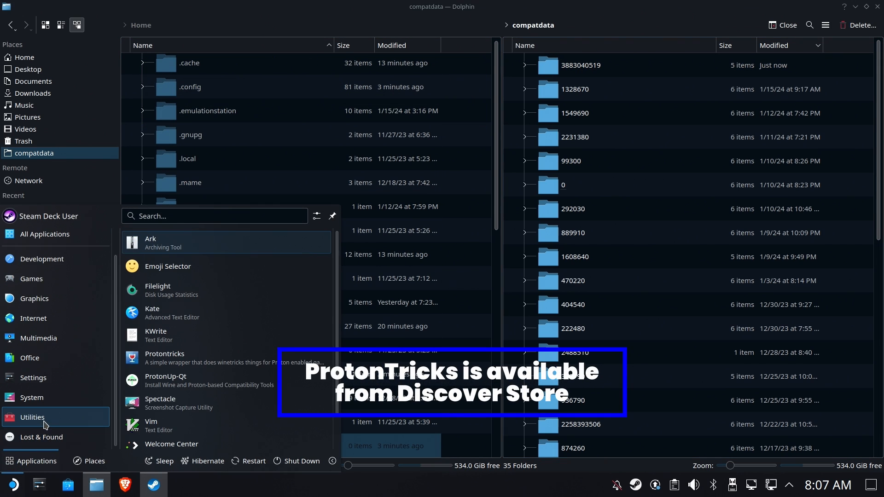
{"action": "left_click", "coordinate": [185, 362]}
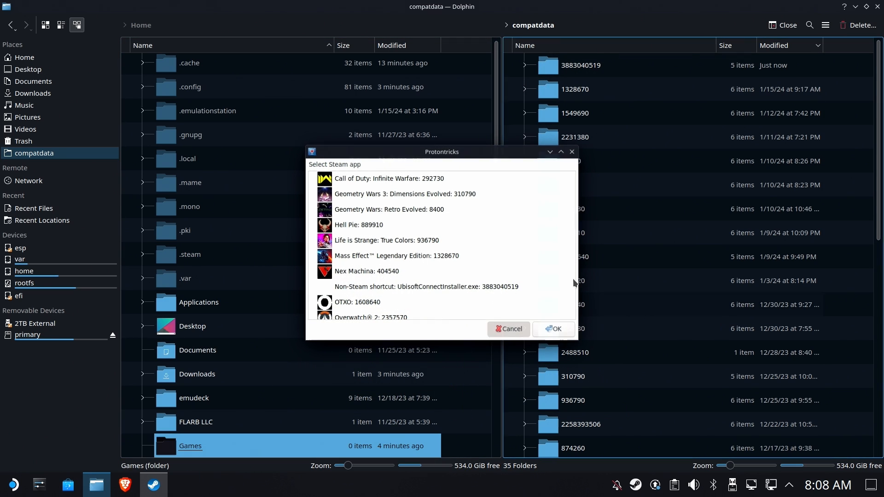
{"action": "left_click", "coordinate": [510, 330]}
{"action": "left_click", "coordinate": [581, 66]}
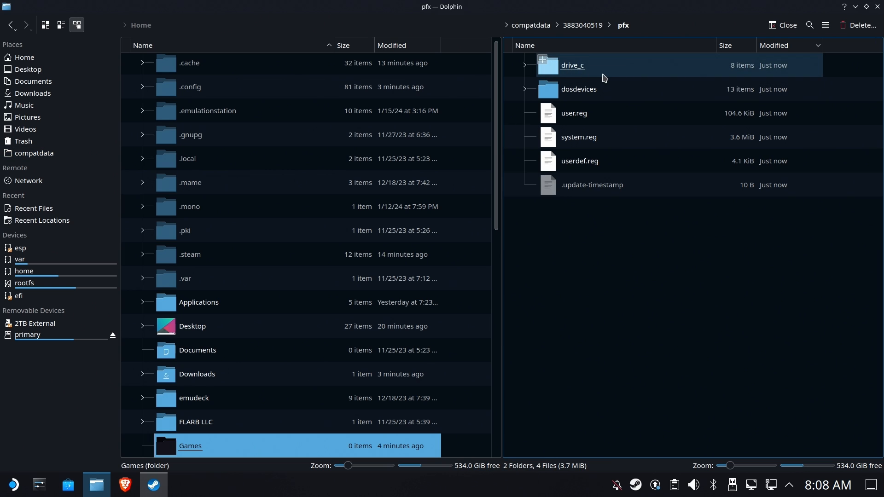
Copy UbisoftGameLauncher.exe's location from drive_c/Program Files (x86)/Ubisoft/Ubisoft Game Launcher, then minimize Dolphin.
{"action": "left_click", "coordinate": [583, 69]}
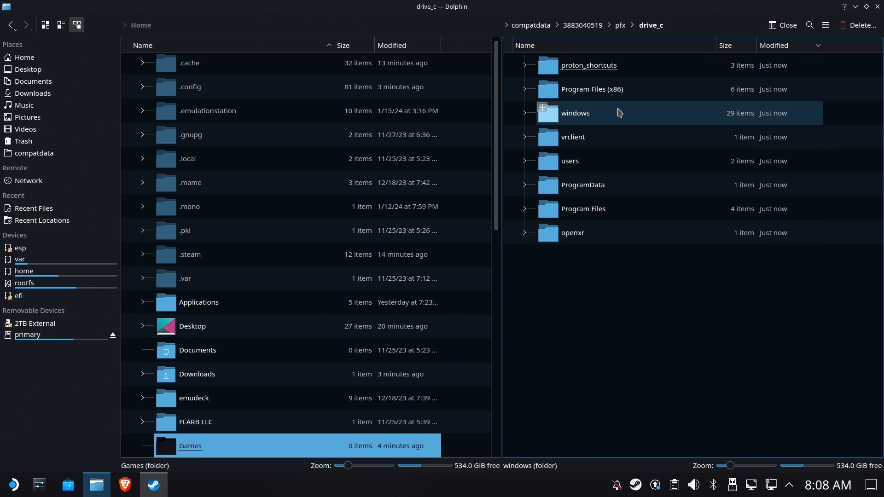
{"action": "left_click", "coordinate": [616, 89]}
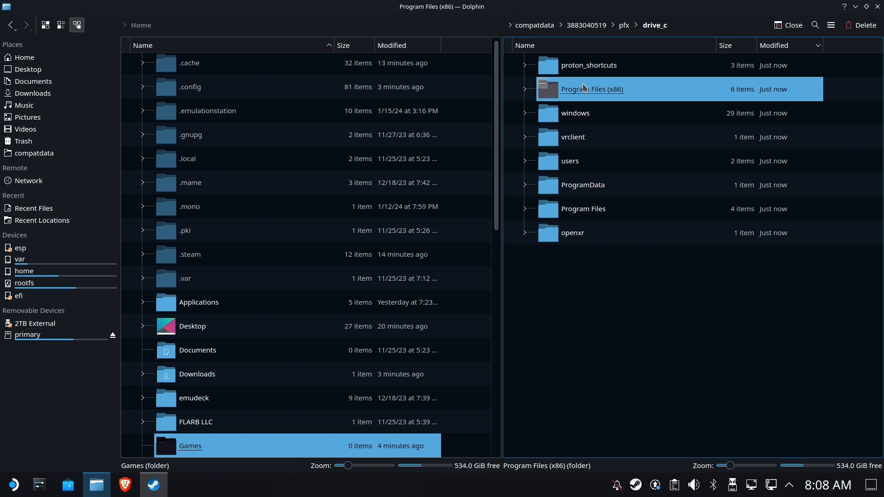
{"action": "left_click", "coordinate": [579, 68]}
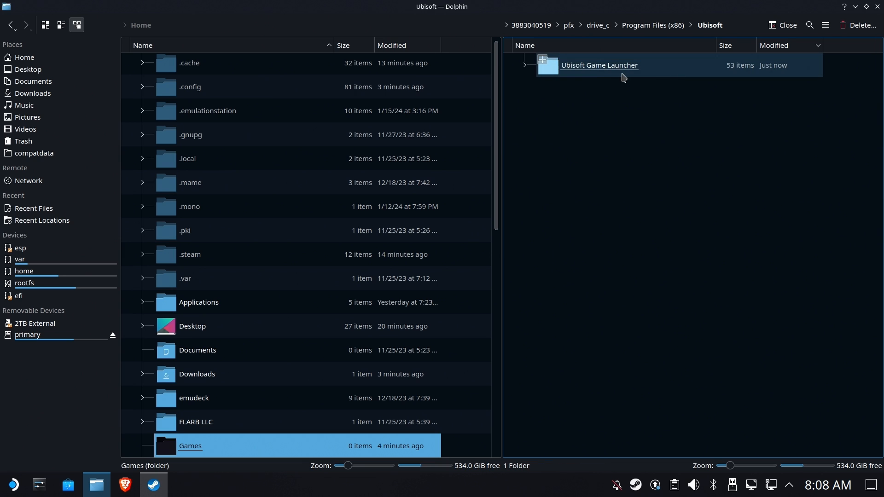
{"action": "left_click", "coordinate": [608, 73]}
{"action": "scroll", "coordinate": [648, 137], "scroll_direction": "down", "scroll_amount": 6}
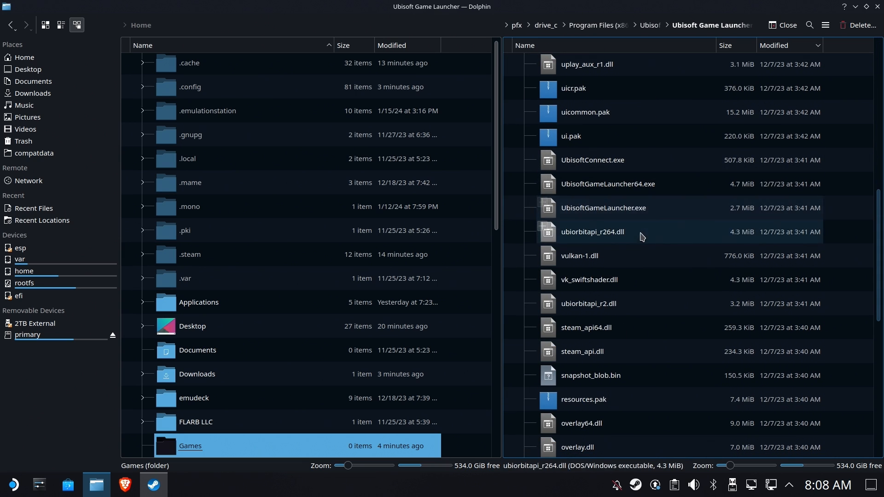
{"action": "left_click", "coordinate": [608, 209]}
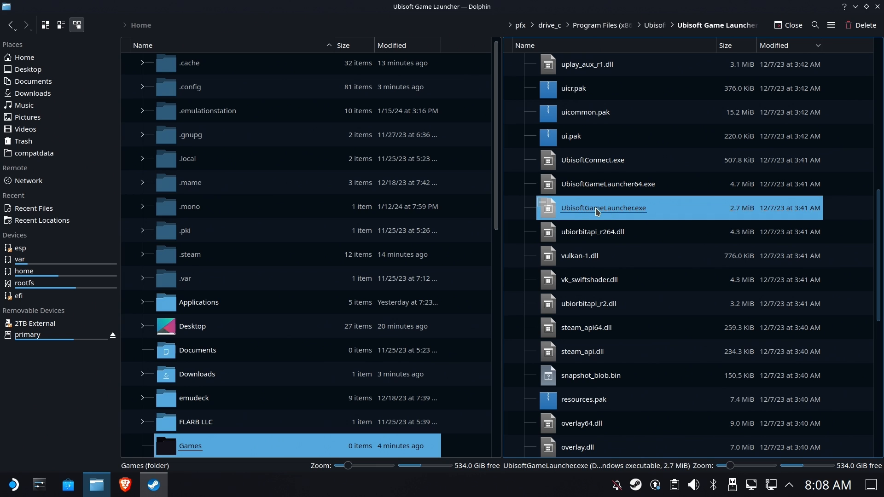
{"action": "right_click", "coordinate": [597, 210]}
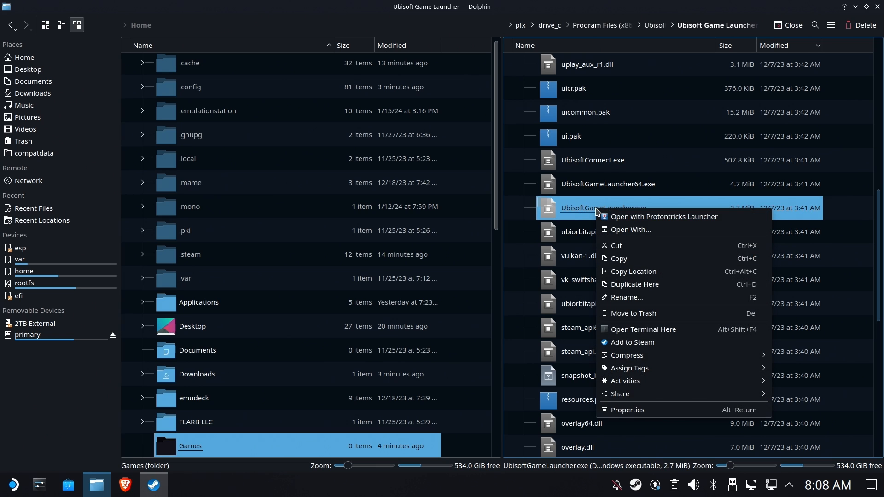
{"action": "left_click", "coordinate": [640, 272]}
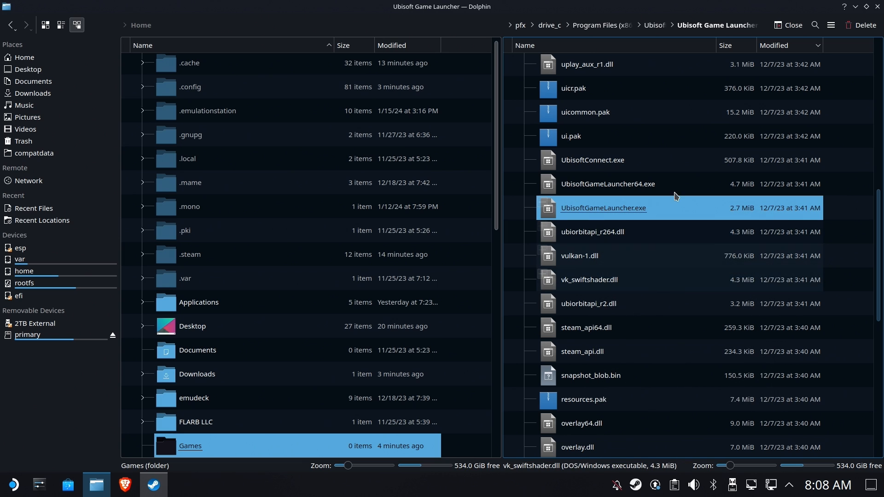
{"action": "left_click", "coordinate": [856, 8]}
In the shortcut's Properties, set Target to the UbisoftGameLauncher.exe path wrapped in double quotes.
{"action": "left_click", "coordinate": [824, 199]}
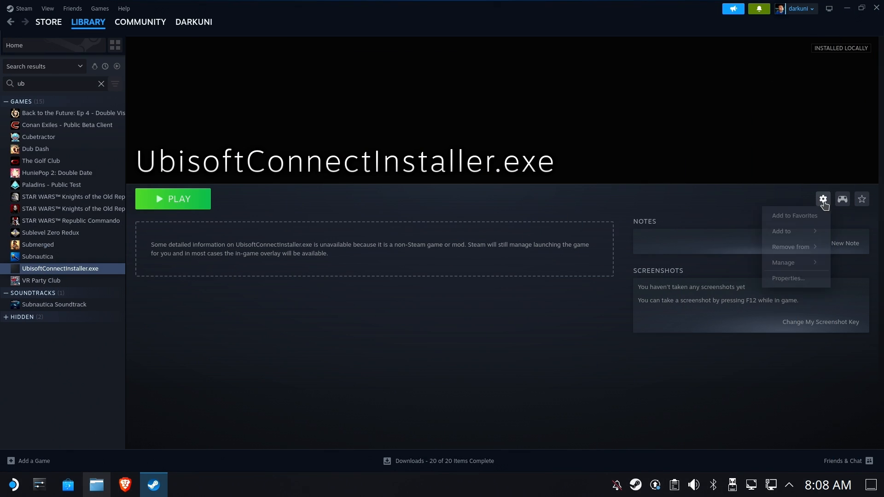
{"action": "left_click", "coordinate": [788, 278]}
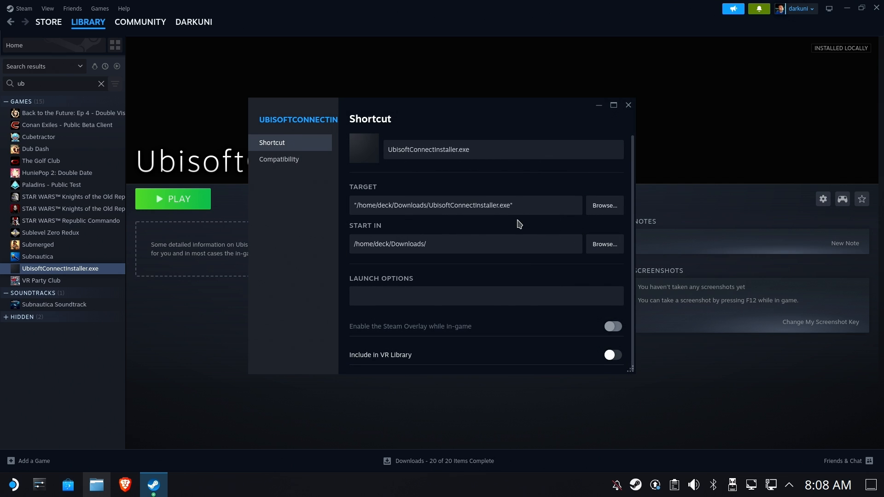
{"action": "left_click", "coordinate": [534, 205]}
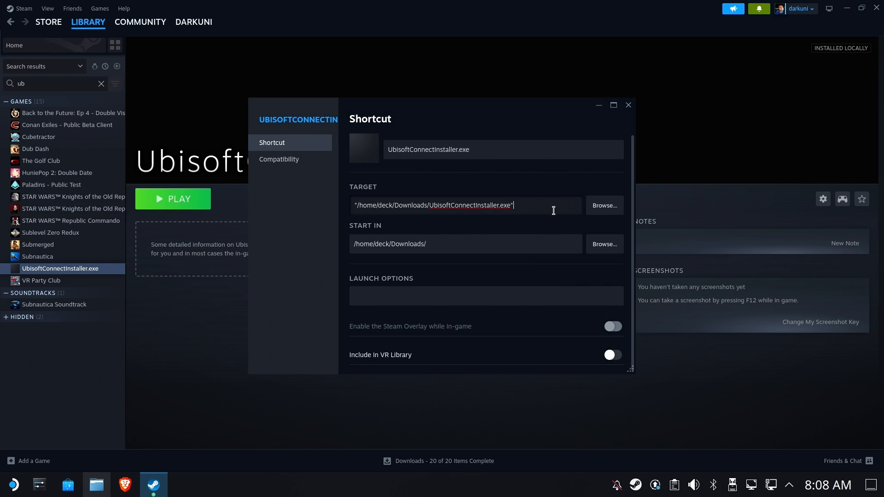
{"action": "key", "text": "ctrl+a"}
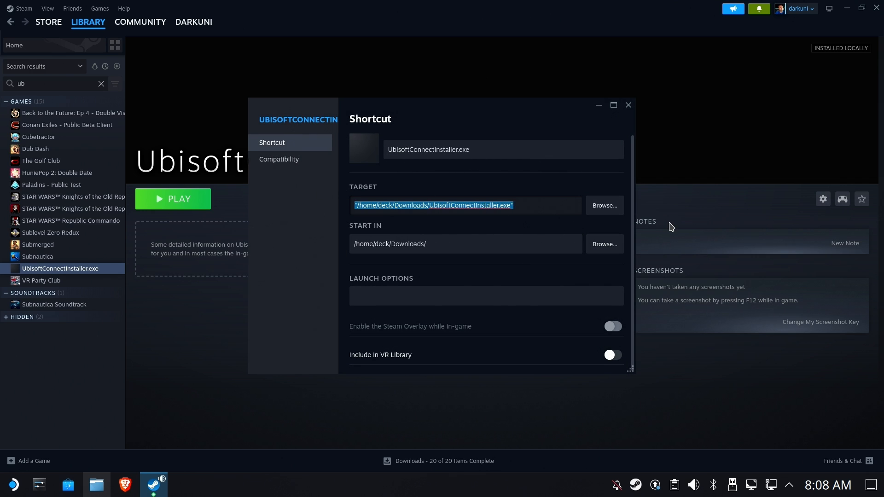
{"action": "key", "text": "ctrl+v"}
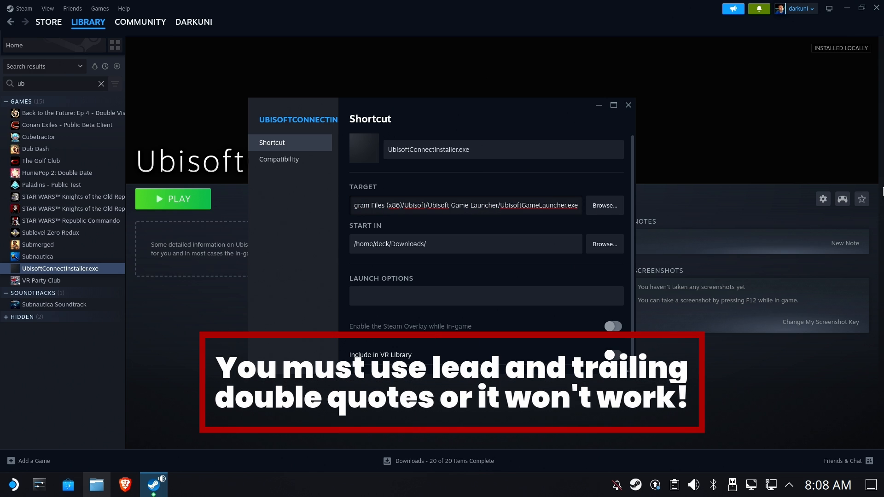
{"action": "type", "text": "\""}
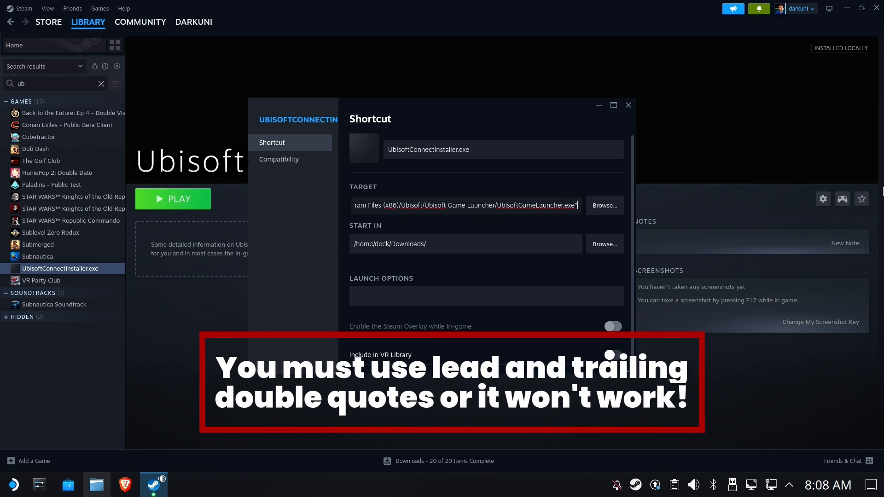
{"action": "key", "text": "Home"}
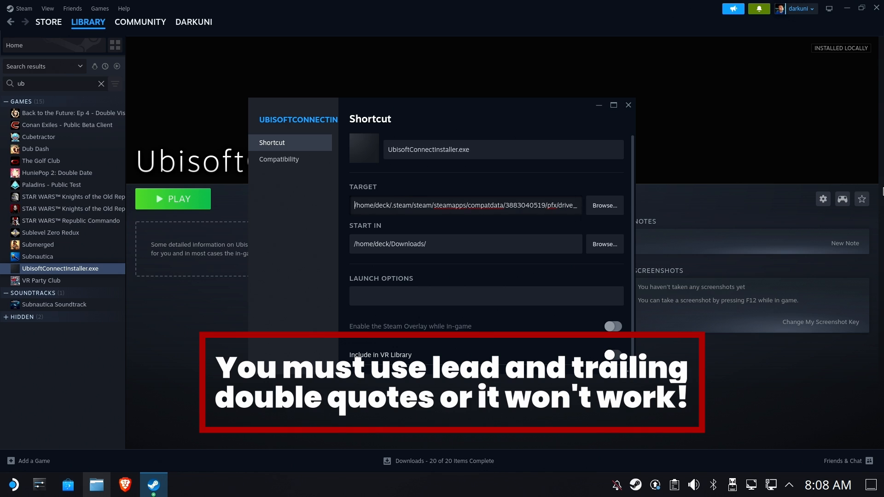
{"action": "type", "text": "\""}
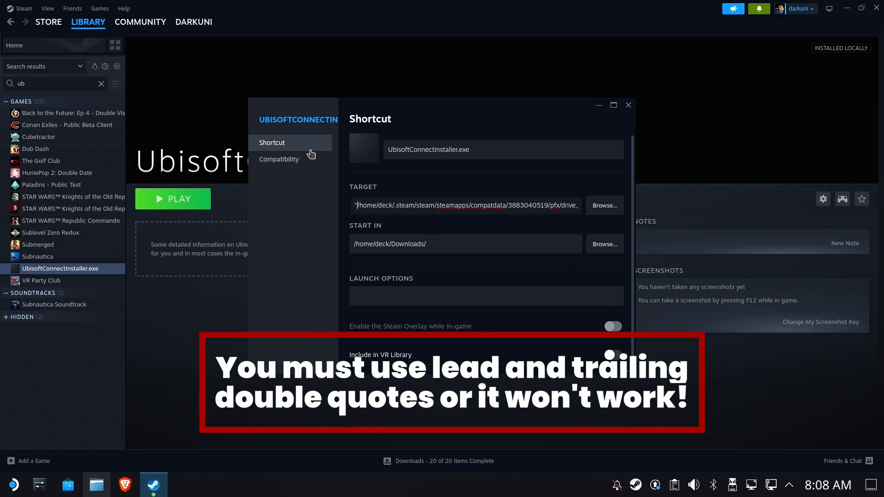
Copy the quoted Target path and select the existing Start In text for clearing.
{"action": "left_click_drag", "start_coordinate": [354, 205], "coordinate": [608, 217]}
{"action": "left_click", "coordinate": [515, 199]}
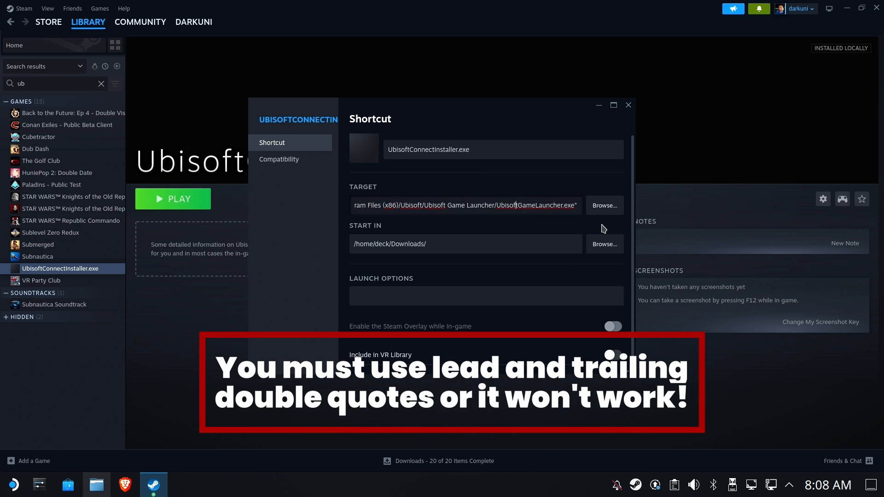
{"action": "key", "text": "ctrl+a"}
{"action": "right_click", "coordinate": [524, 212]}
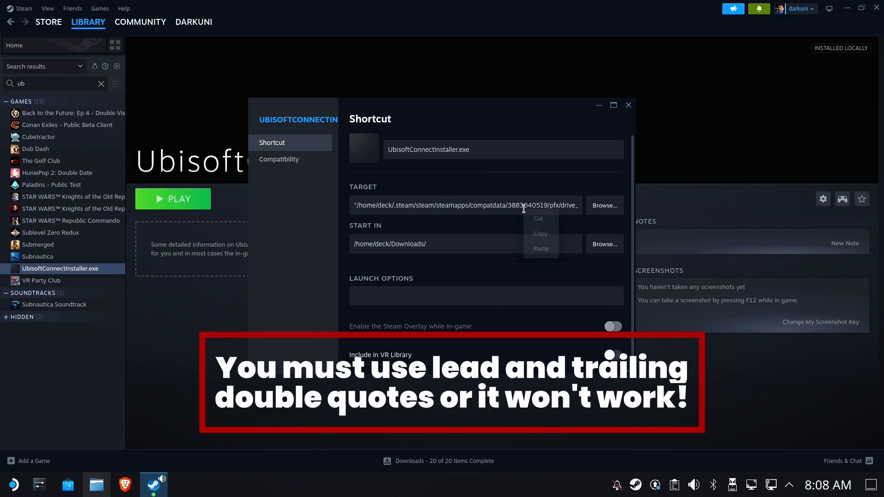
{"action": "left_click", "coordinate": [539, 234]}
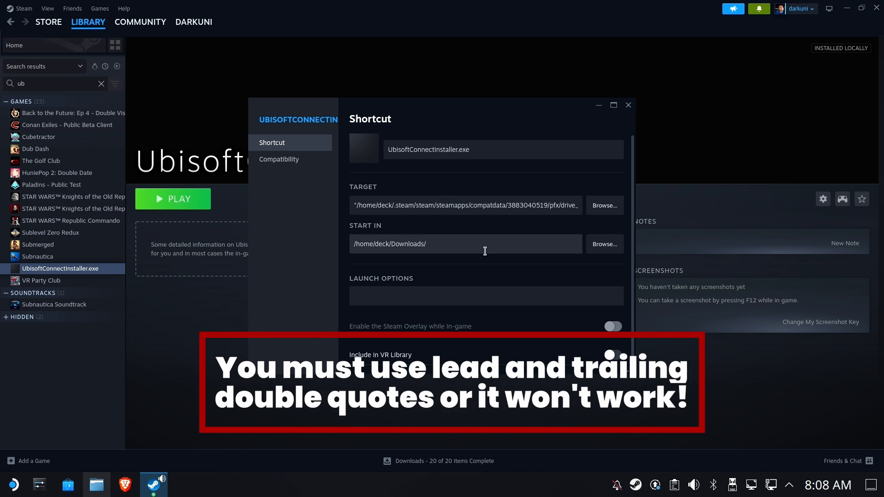
{"action": "left_click", "coordinate": [486, 245]}
{"action": "key", "text": "ctrl+a"}
Paste the quoted launcher path into Start In and trim off UbisoftGameLauncher.exe, keeping the closing quote.
{"action": "key", "text": "BackSpace"}
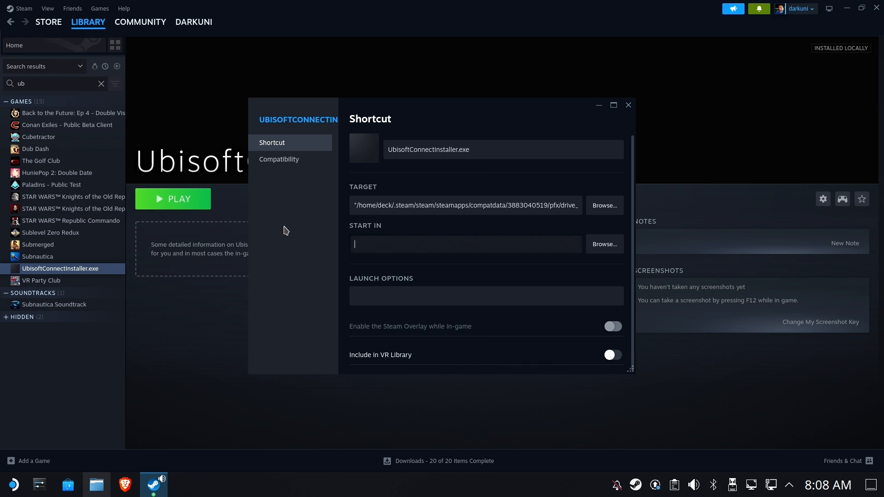
{"action": "right_click", "coordinate": [413, 245]}
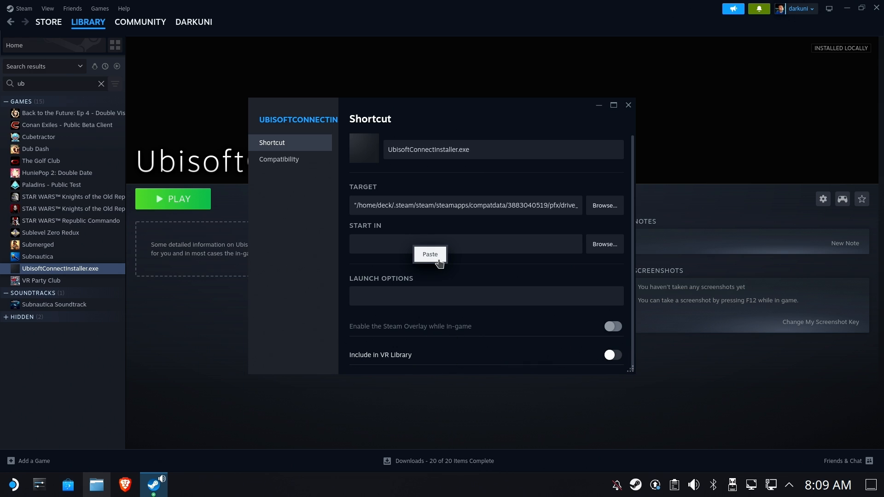
{"action": "left_click", "coordinate": [433, 260]}
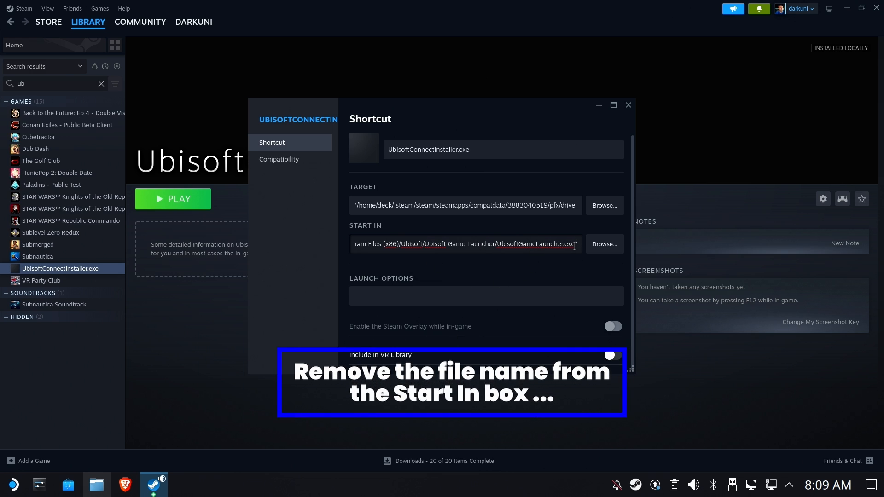
{"action": "key", "text": "BackSpace"}
{"action": "key", "text": "BackSpace"}
{"action": "key", "text": "BackSpace"}
{"action": "key", "text": "BackSpace"}
{"action": "key", "text": "BackSpace"}
{"action": "key", "text": "BackSpace"}
{"action": "key", "text": "BackSpace"}
{"action": "key", "text": "BackSpace"}
{"action": "key", "text": "BackSpace"}
{"action": "key", "text": "BackSpace"}
{"action": "key", "text": "BackSpace"}
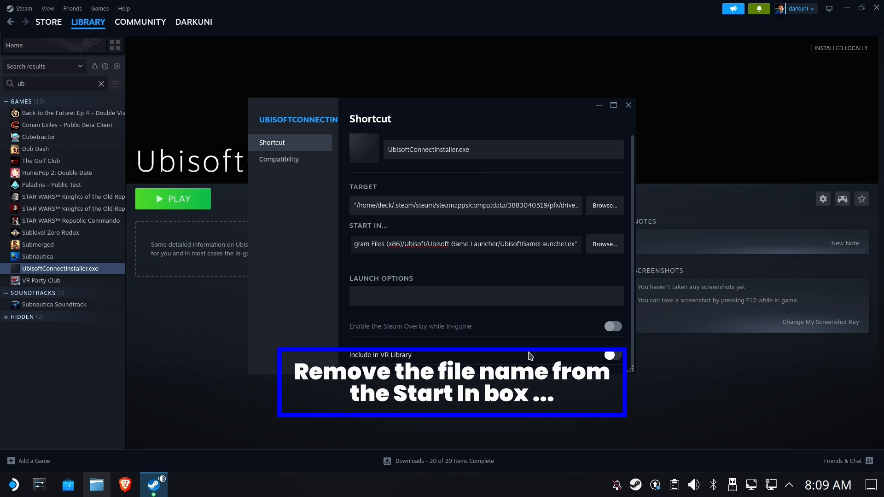
{"action": "key", "text": "BackSpace"}
{"action": "key", "text": "BackSpace"}
{"action": "key", "text": "BackSpace"}
{"action": "key", "text": "BackSpace"}
{"action": "key", "text": "BackSpace"}
{"action": "key", "text": "BackSpace"}
{"action": "key", "text": "BackSpace"}
{"action": "key", "text": "BackSpace"}
{"action": "key", "text": "BackSpace"}
{"action": "key", "text": "BackSpace"}
{"action": "key", "text": "BackSpace"}
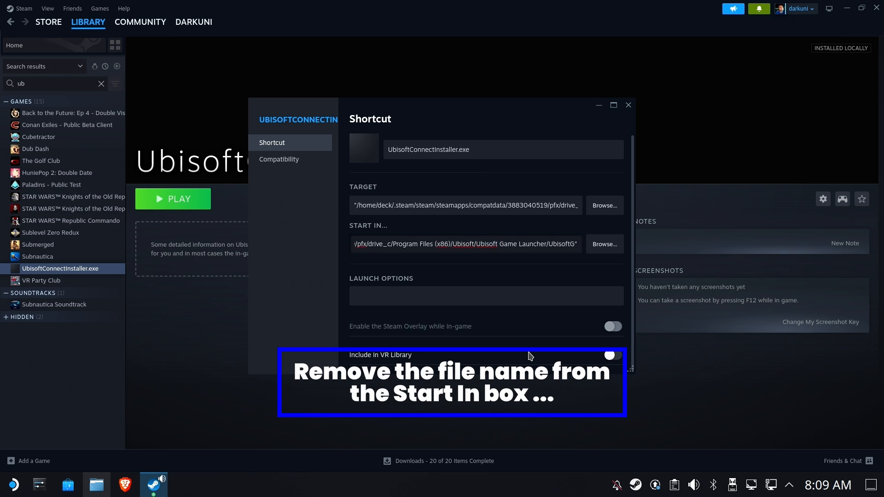
{"action": "key", "text": "BackSpace"}
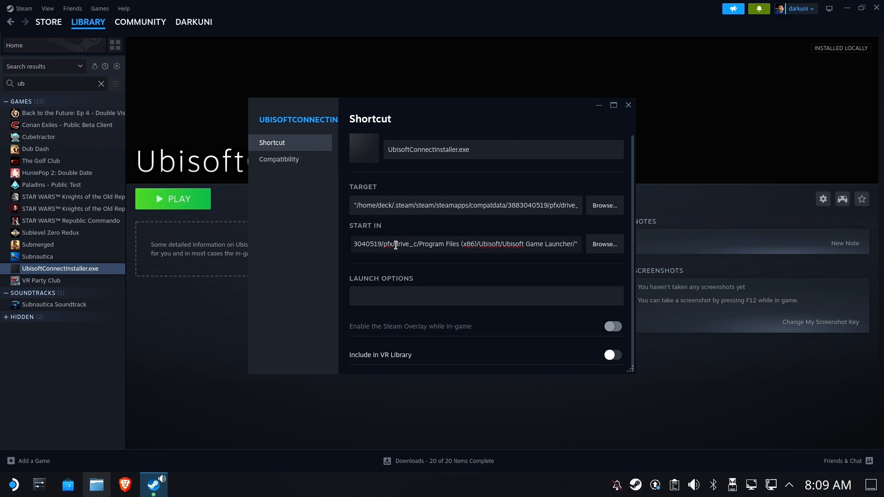
{"action": "left_click_drag", "start_coordinate": [385, 244], "coordinate": [278, 244]}
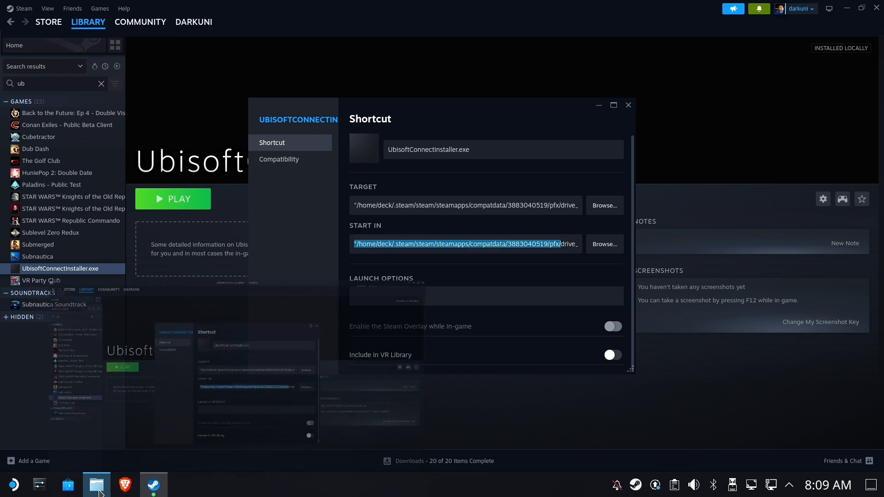
{"action": "left_click", "coordinate": [97, 485]}
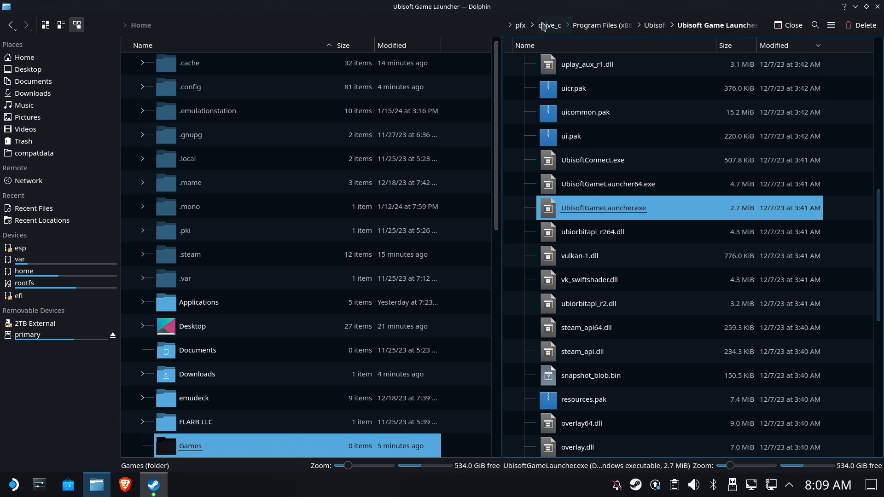
{"action": "left_click", "coordinate": [856, 7]}
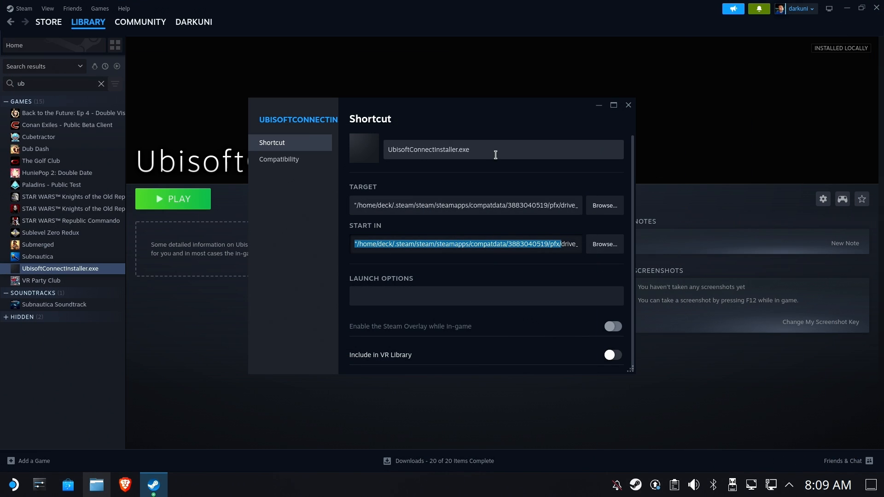
Shorten the shortcut name to Ubisoft Connect and close the Properties window.
{"action": "left_click", "coordinate": [496, 155]}
{"action": "key", "text": "BackSpace"}
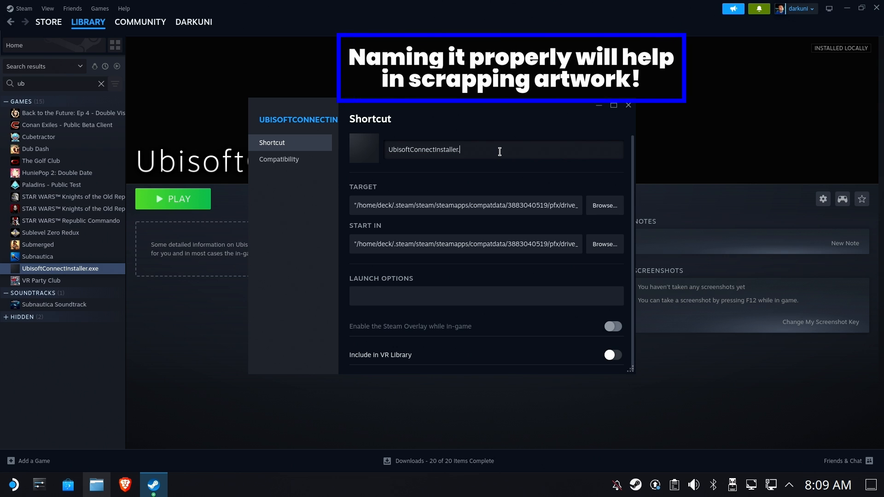
{"action": "key", "text": "BackSpace"}
{"action": "key", "text": "BackSpace"}
{"action": "key", "text": "BackSpace"}
{"action": "key", "text": "BackSpace"}
{"action": "key", "text": "BackSpace"}
{"action": "key", "text": "BackSpace"}
{"action": "key", "text": "BackSpace"}
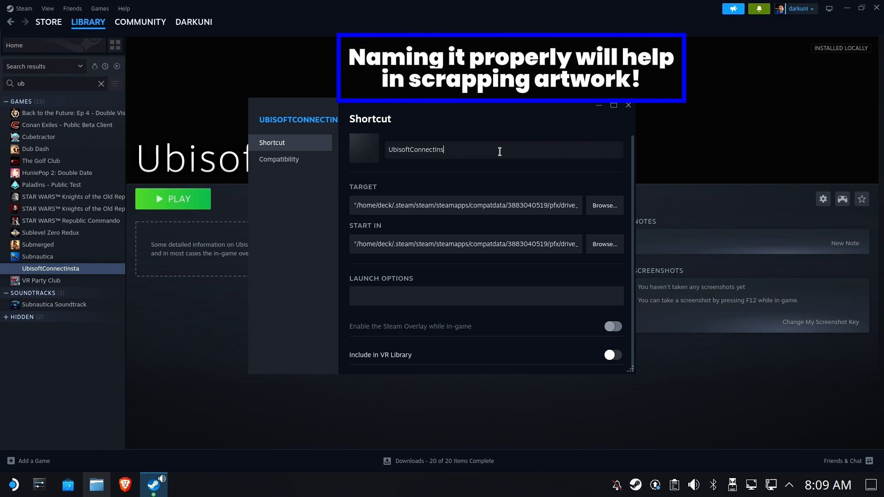
{"action": "key", "text": "BackSpace"}
{"action": "key", "text": "BackSpace"}
{"action": "key", "text": "BackSpace"}
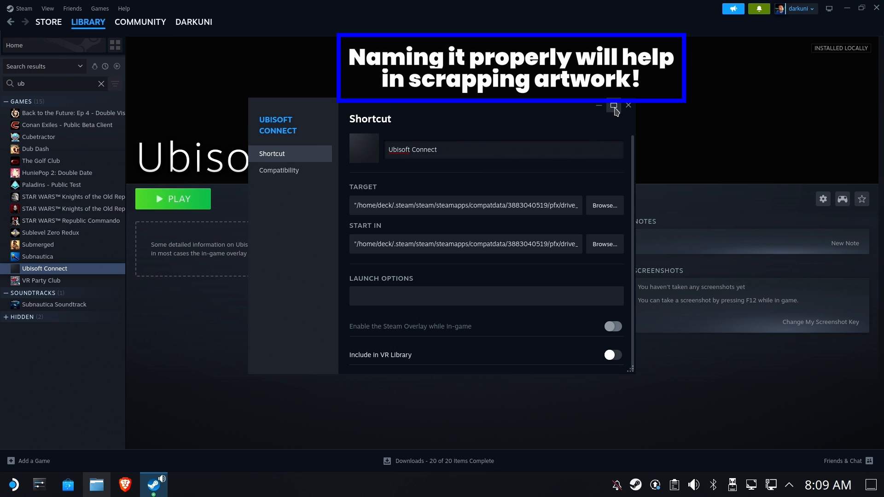
{"action": "left_click", "coordinate": [629, 107]}
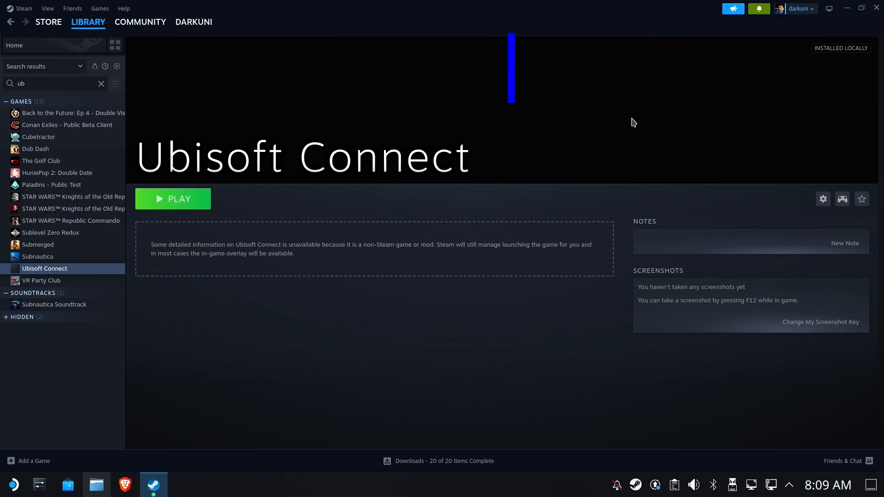
Press Play on the Ubisoft Connect library page and wait for its login window.
{"action": "left_click", "coordinate": [179, 200]}
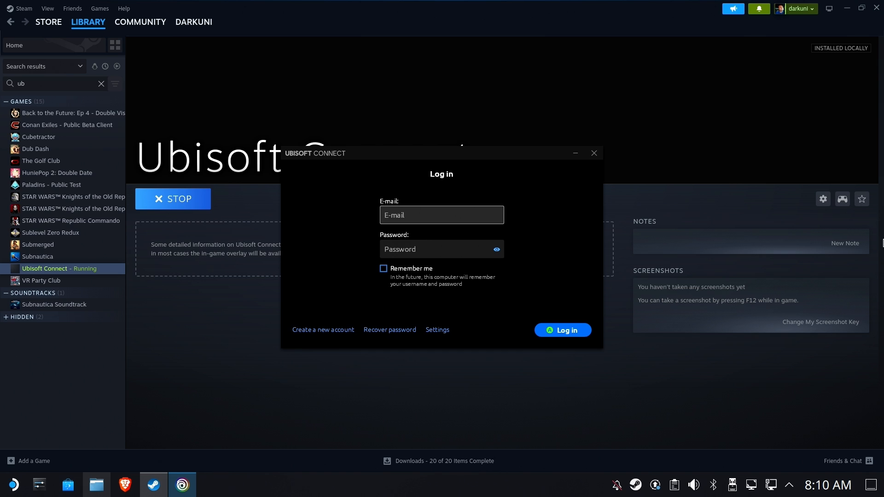
Sign in to Ubisoft Connect with the account e-mail and password, ticking Remember me.
{"action": "key", "text": "Tab"}
{"action": "type", "text": "d"}
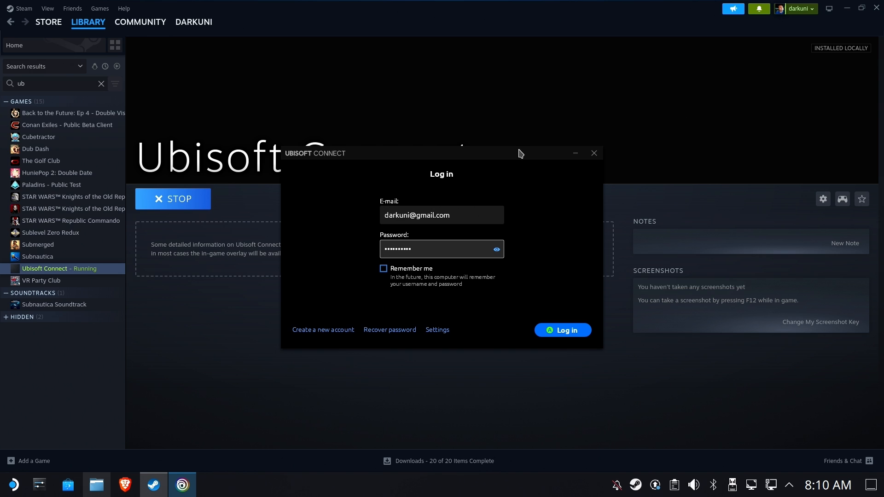
{"action": "left_click", "coordinate": [385, 269]}
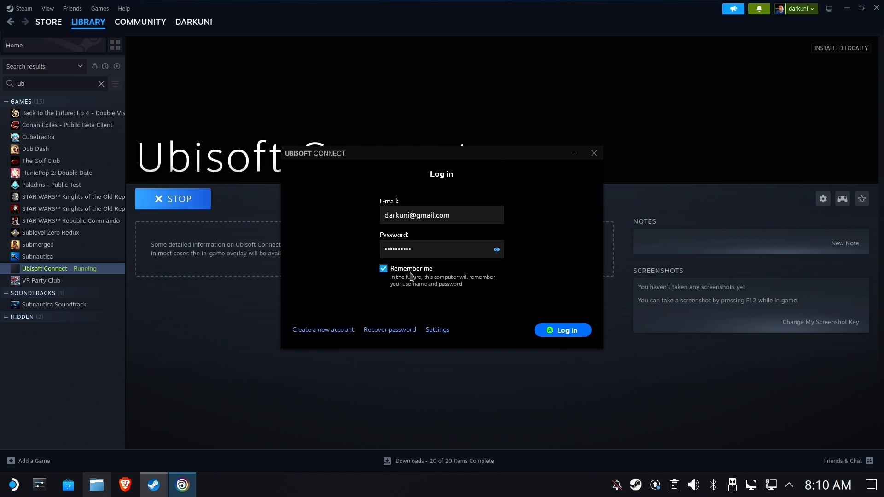
{"action": "left_click", "coordinate": [547, 331]}
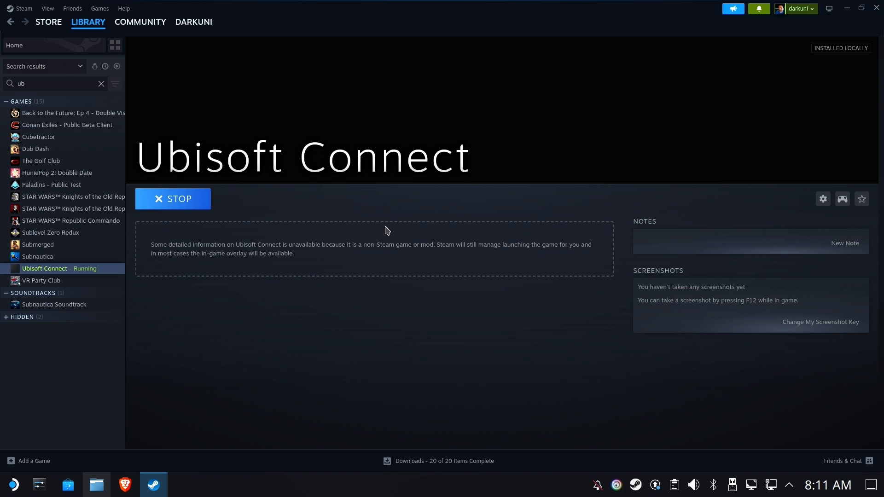
Open the Ubisoft Connect window from its tray menu's Games entry and toggle maximize/restore.
{"action": "right_click", "coordinate": [616, 485]}
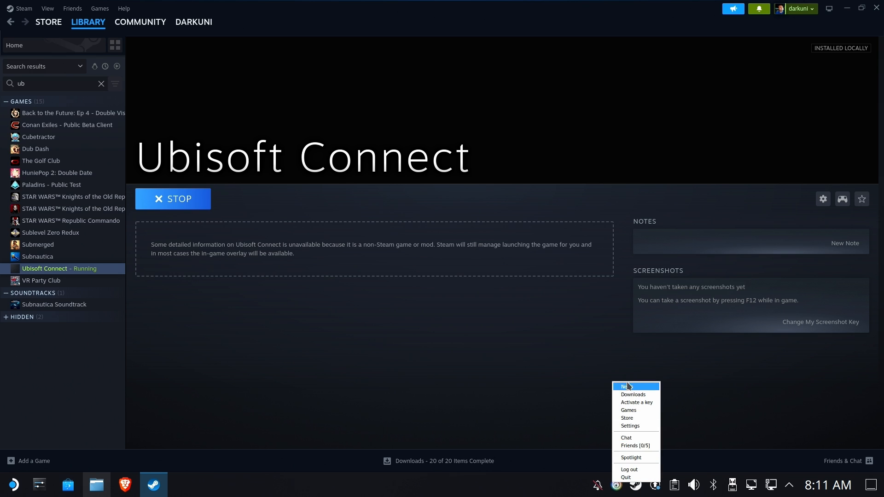
{"action": "left_click", "coordinate": [641, 410]}
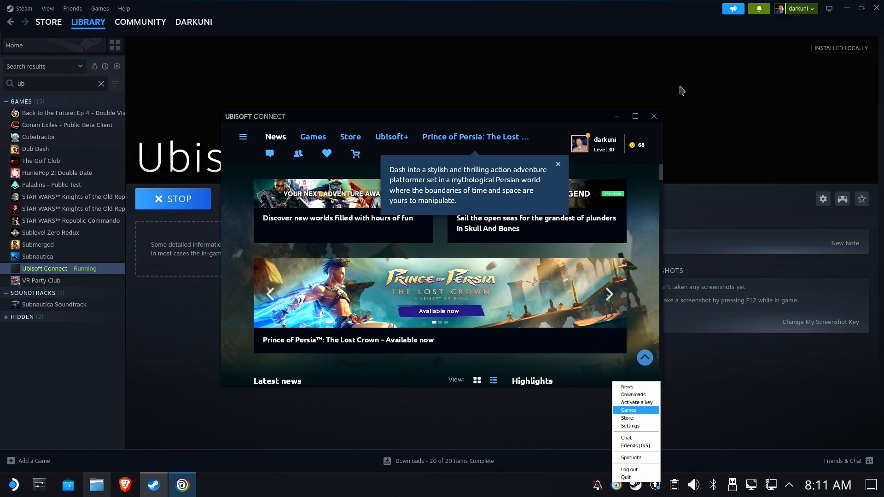
{"action": "left_click", "coordinate": [635, 117]}
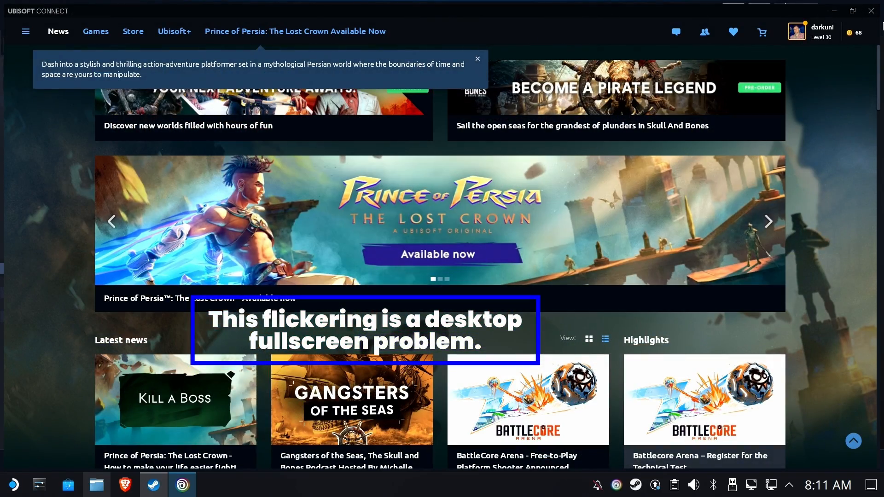
{"action": "left_click", "coordinate": [853, 11]}
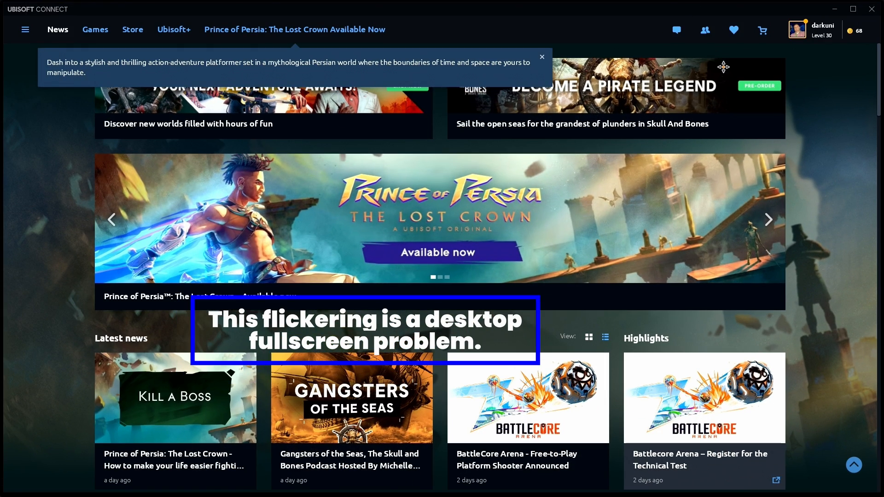
{"action": "left_click", "coordinate": [854, 9]}
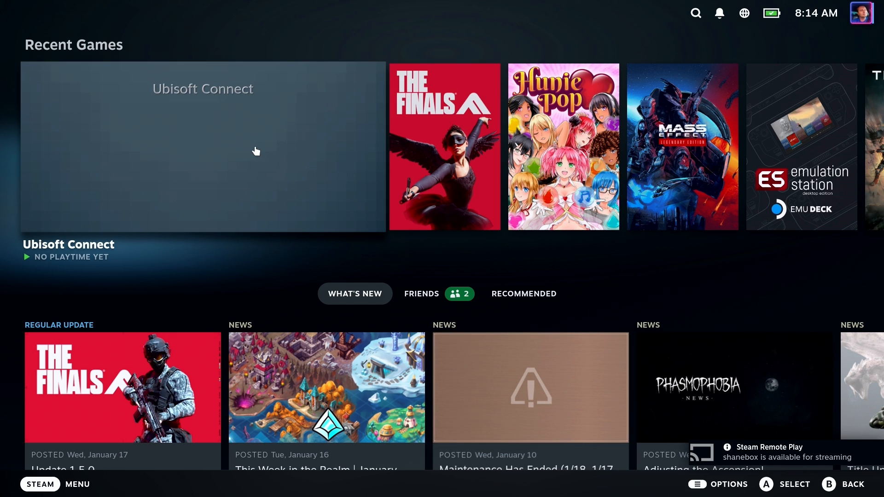
Select Ubisoft Connect under Recent Games in Game Mode and press Play.
{"action": "left_click", "coordinate": [256, 151]}
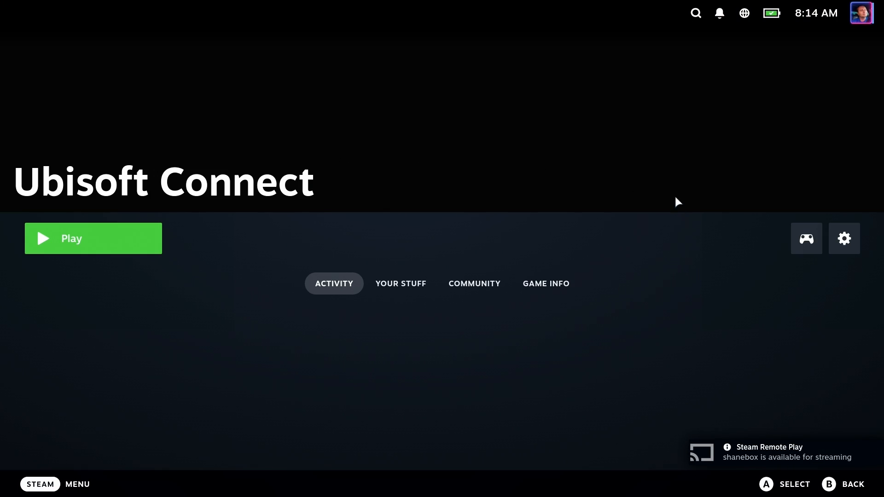
{"action": "left_click", "coordinate": [139, 225]}
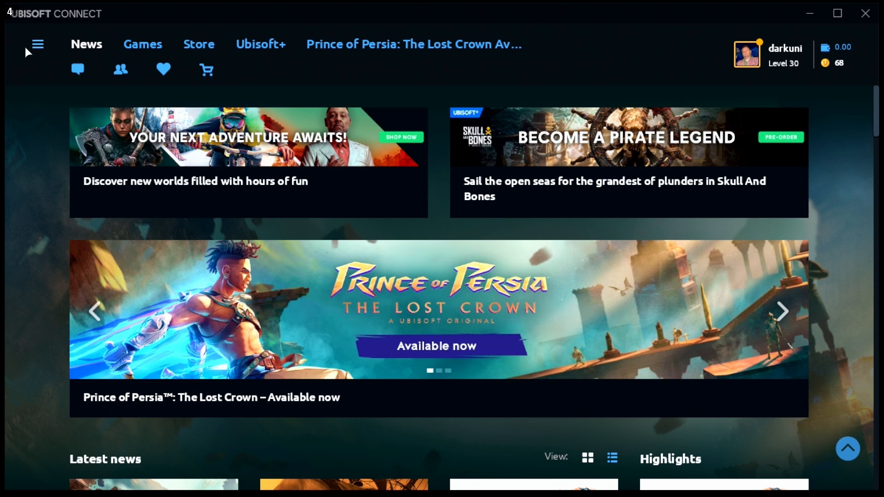
In Settings > Downloads, click Change for the default game installation location.
{"action": "left_click", "coordinate": [29, 45]}
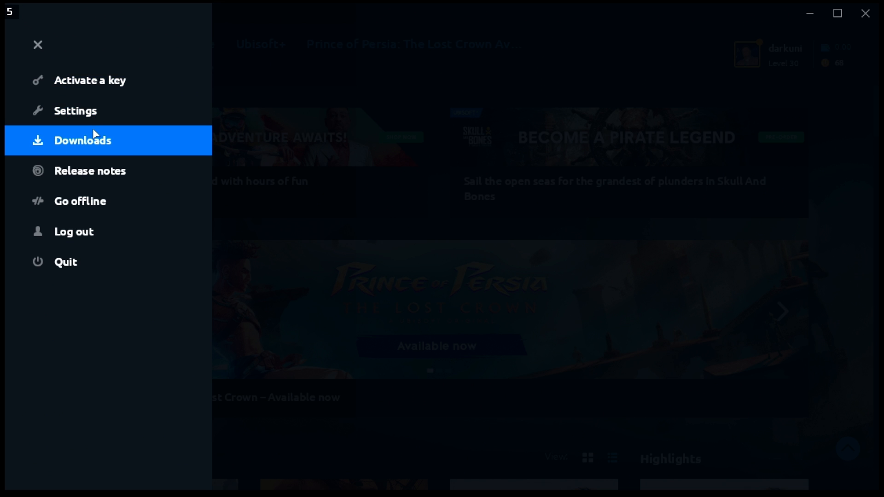
{"action": "left_click", "coordinate": [95, 111]}
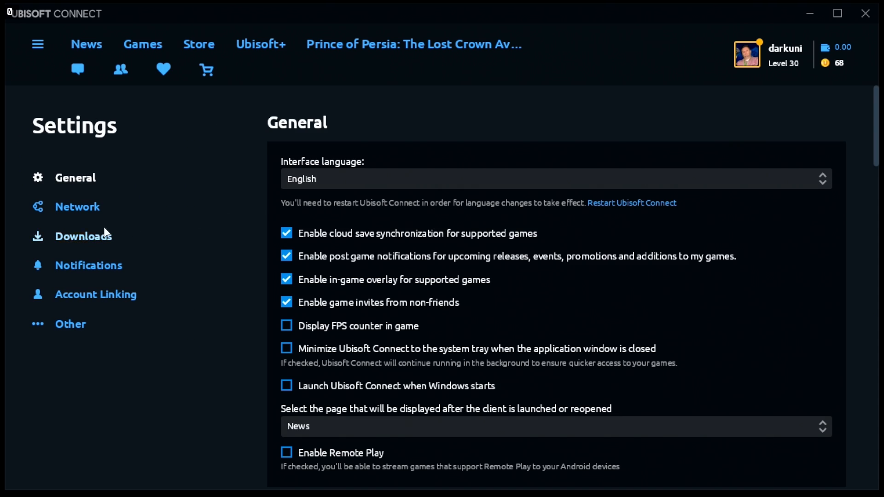
{"action": "left_click", "coordinate": [64, 237]}
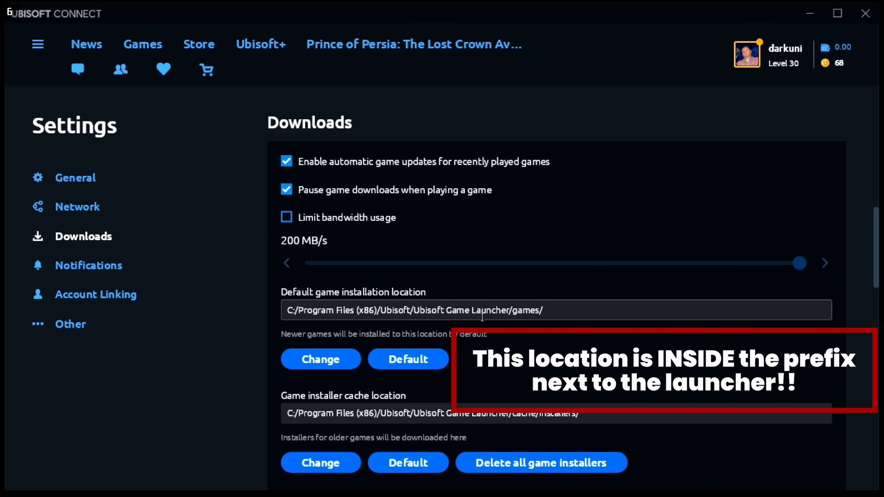
{"action": "left_click_drag", "start_coordinate": [573, 311], "coordinate": [179, 317]}
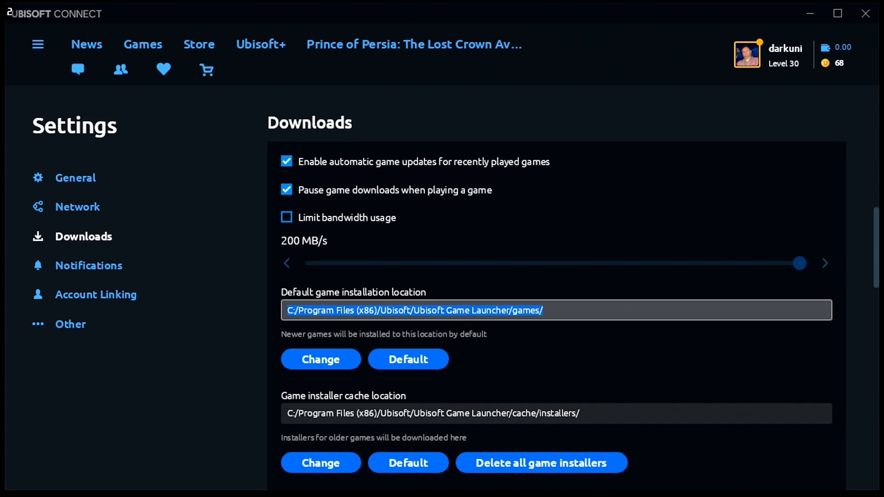
{"action": "left_click", "coordinate": [319, 364]}
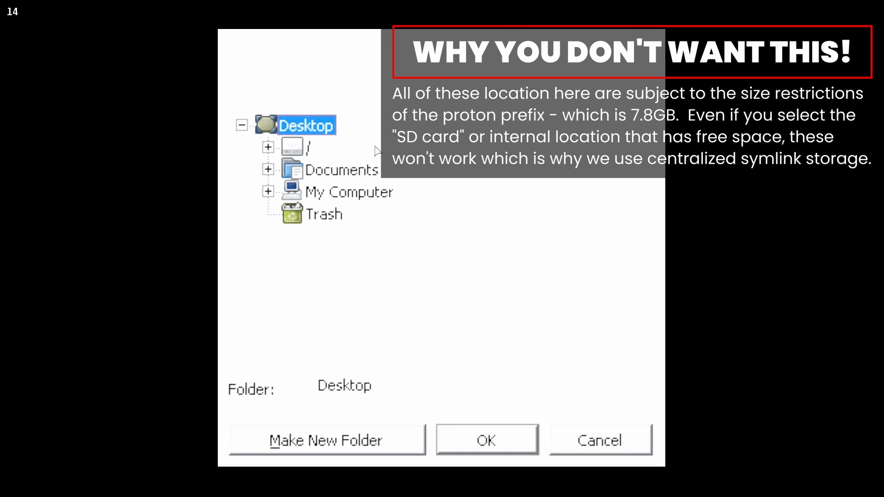
Pick a Games folder under /run/media/deck on the SD card as install location and confirm.
{"action": "left_click", "coordinate": [268, 147]}
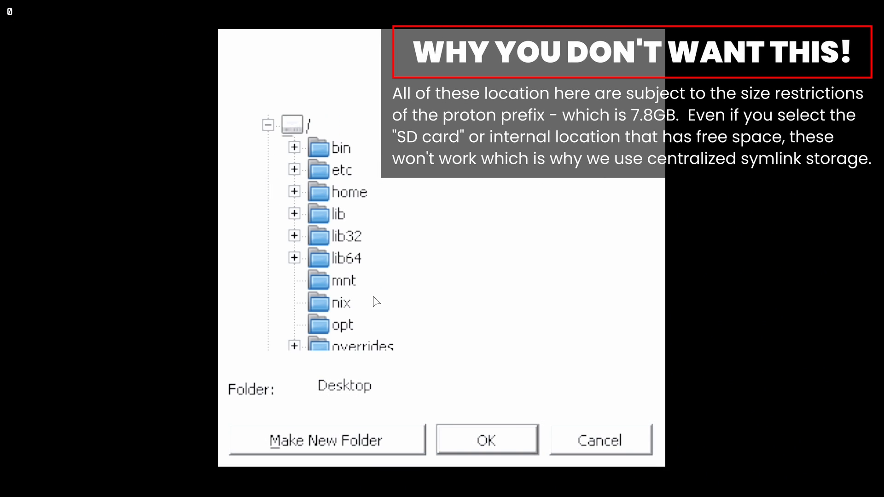
{"action": "scroll", "coordinate": [376, 302], "scroll_direction": "down", "scroll_amount": 4}
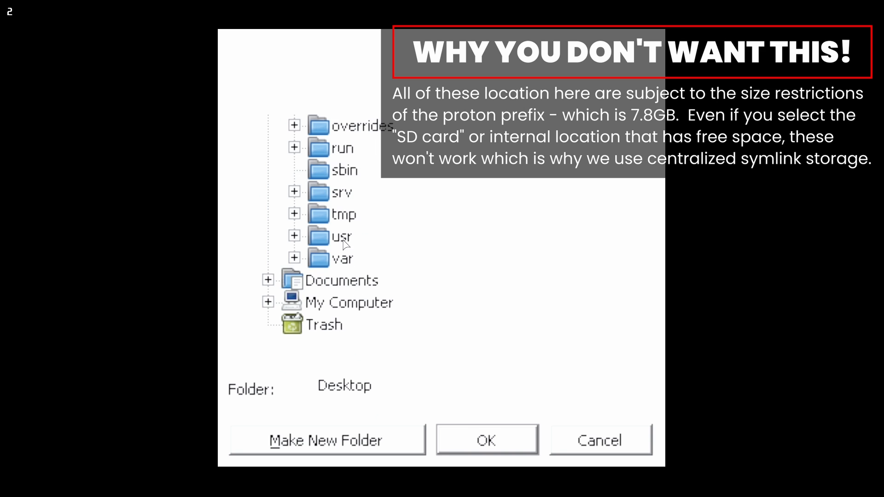
{"action": "scroll", "coordinate": [338, 173], "scroll_direction": "up", "scroll_amount": 1}
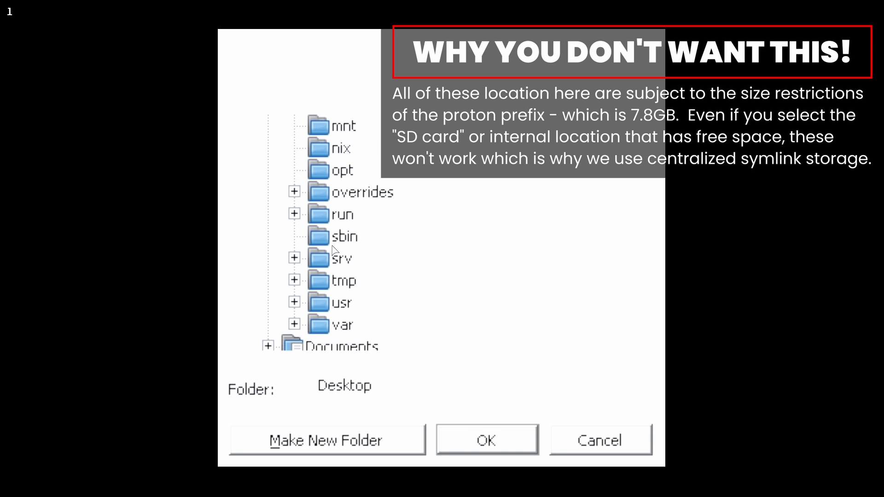
{"action": "double_click", "coordinate": [341, 215]}
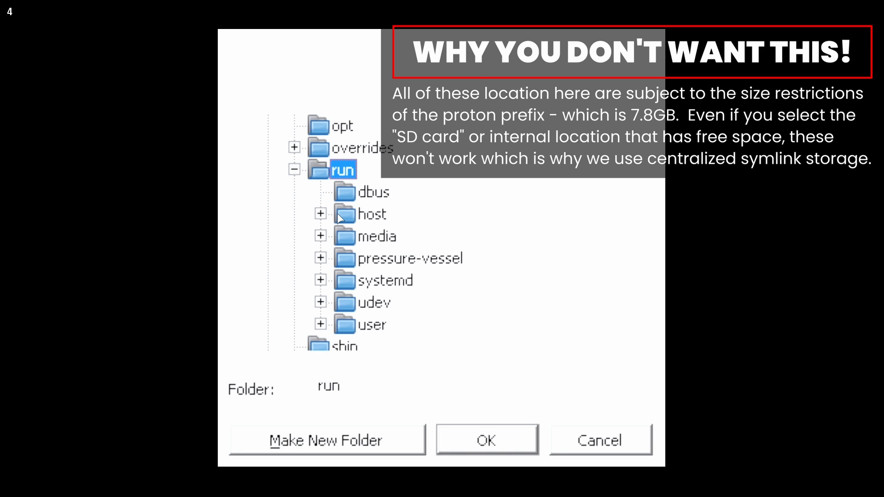
{"action": "double_click", "coordinate": [374, 237]}
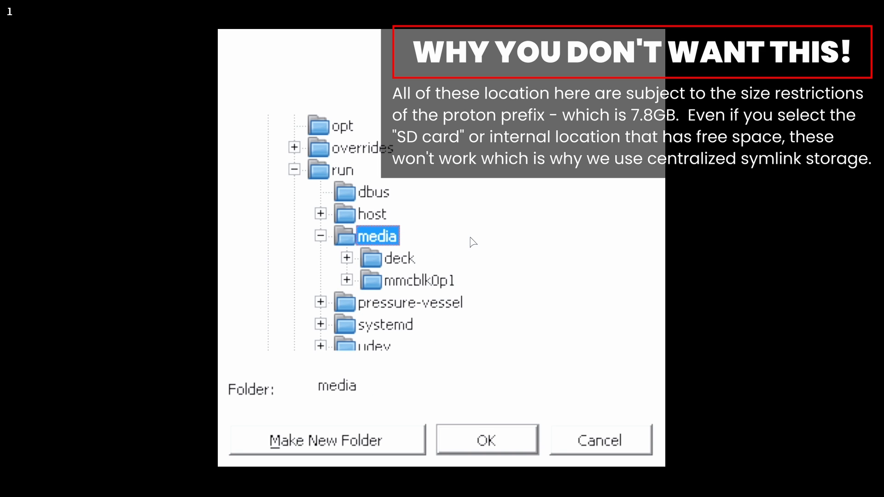
{"action": "double_click", "coordinate": [378, 257]}
{"action": "double_click", "coordinate": [479, 281]}
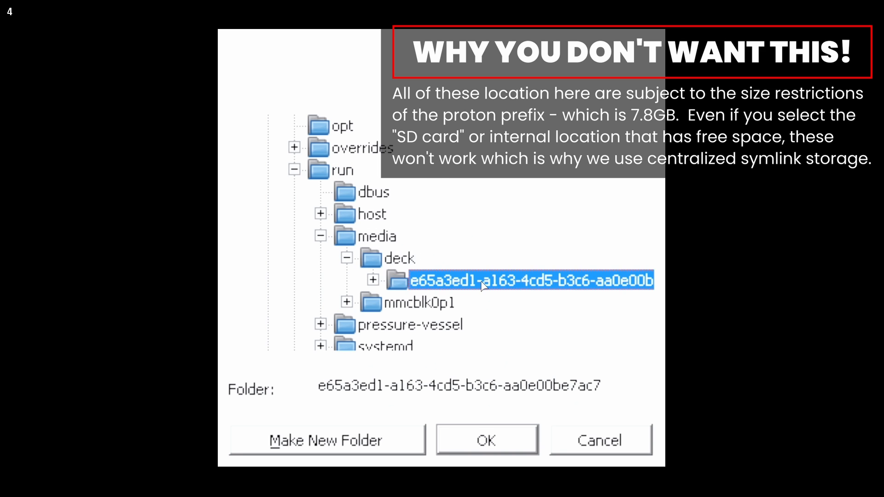
{"action": "left_click", "coordinate": [457, 230]}
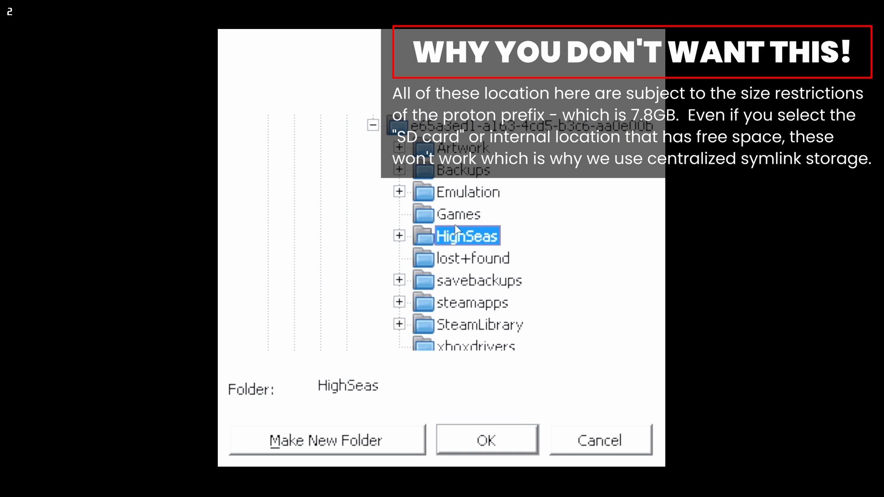
{"action": "left_click", "coordinate": [460, 219]}
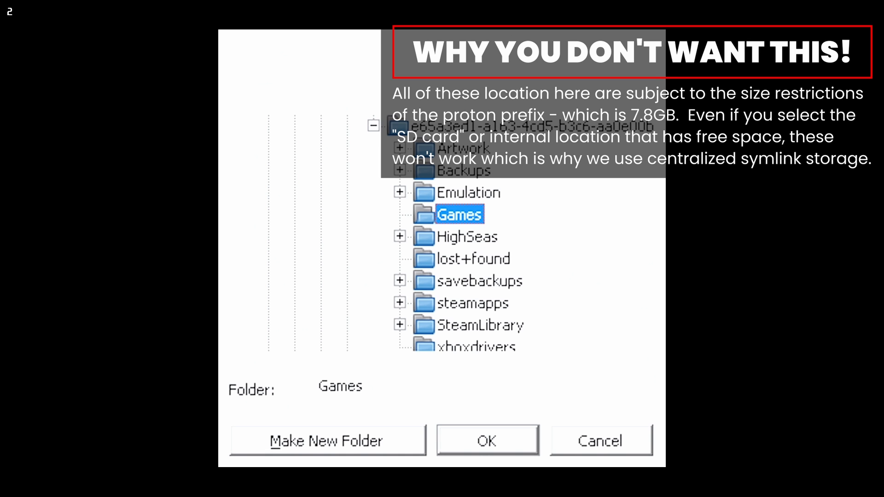
{"action": "left_click", "coordinate": [487, 440]}
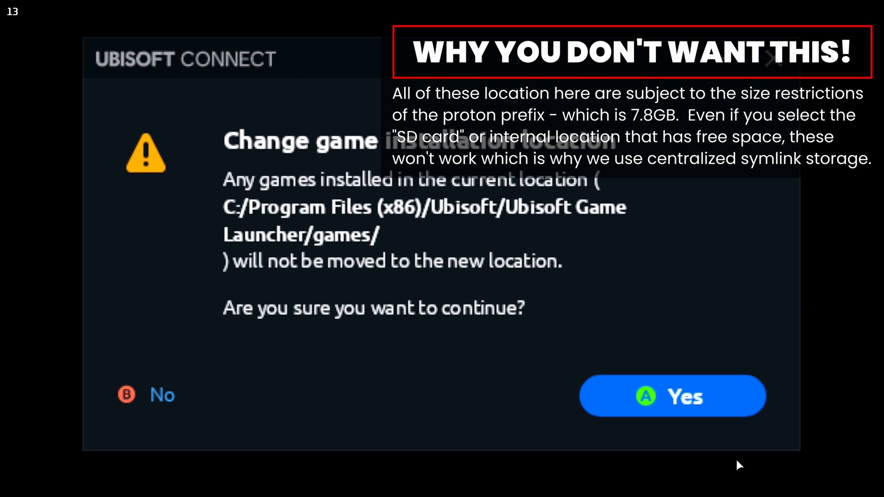
{"action": "left_click", "coordinate": [697, 391]}
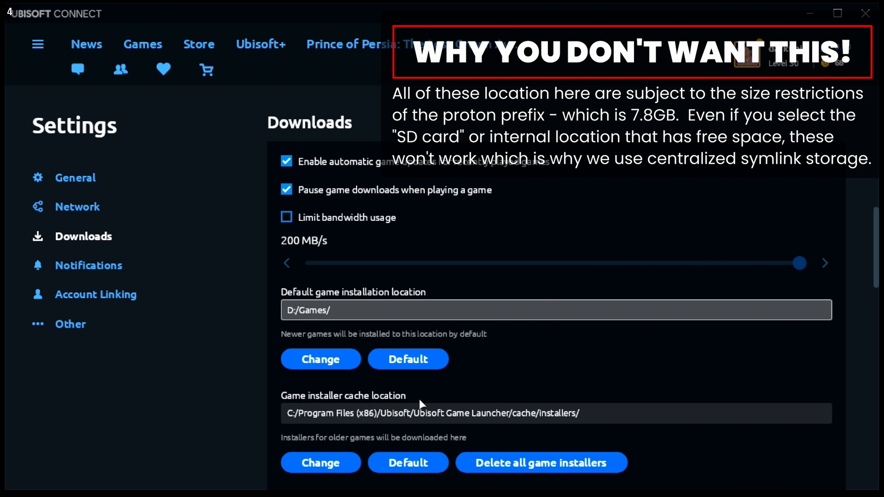
Re-browse to Z:/home/deck/Games and confirm it as the default game installation location.
{"action": "left_click", "coordinate": [325, 358]}
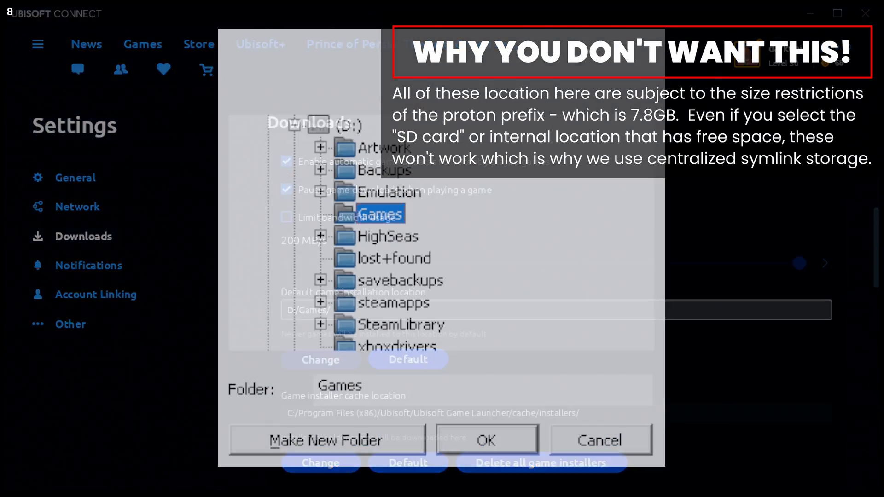
{"action": "scroll", "coordinate": [307, 176], "scroll_direction": "up", "scroll_amount": 2}
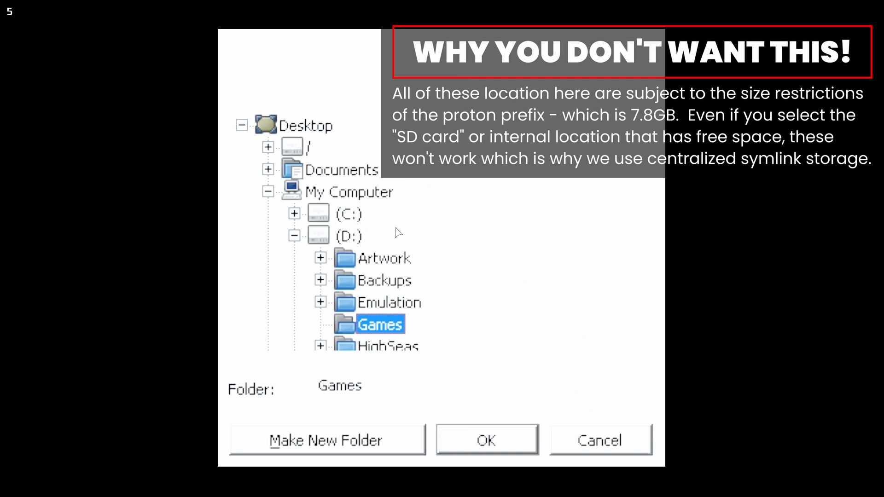
{"action": "left_click", "coordinate": [295, 236]}
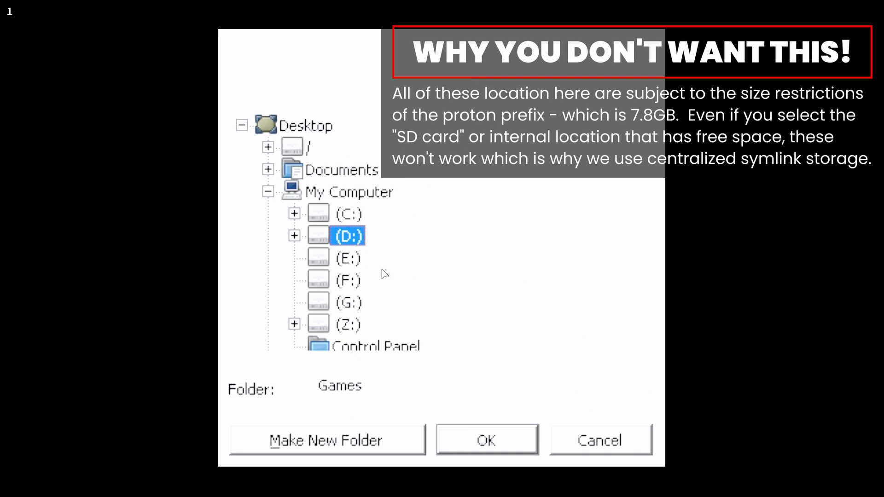
{"action": "left_click", "coordinate": [348, 304]}
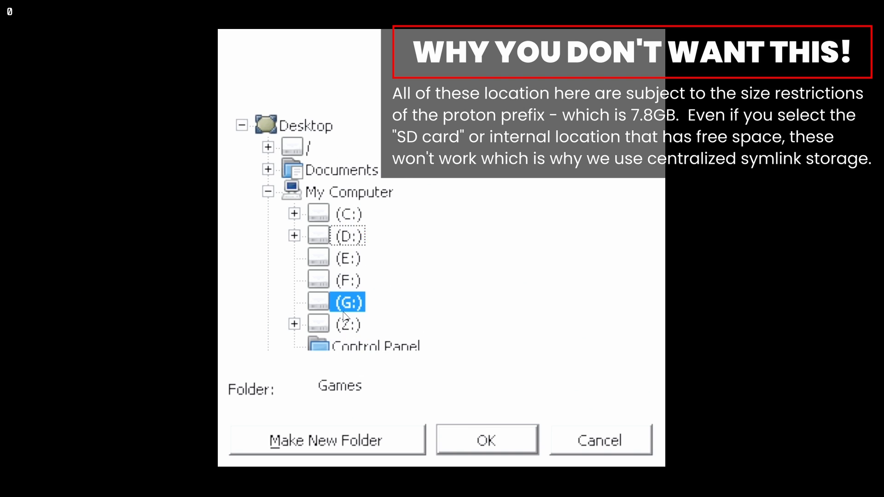
{"action": "double_click", "coordinate": [346, 326]}
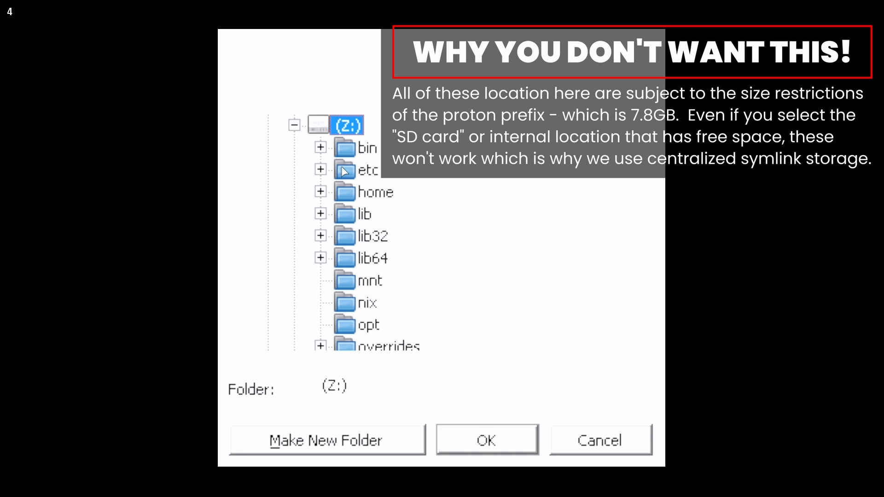
{"action": "scroll", "coordinate": [343, 171], "scroll_direction": "down", "scroll_amount": 3}
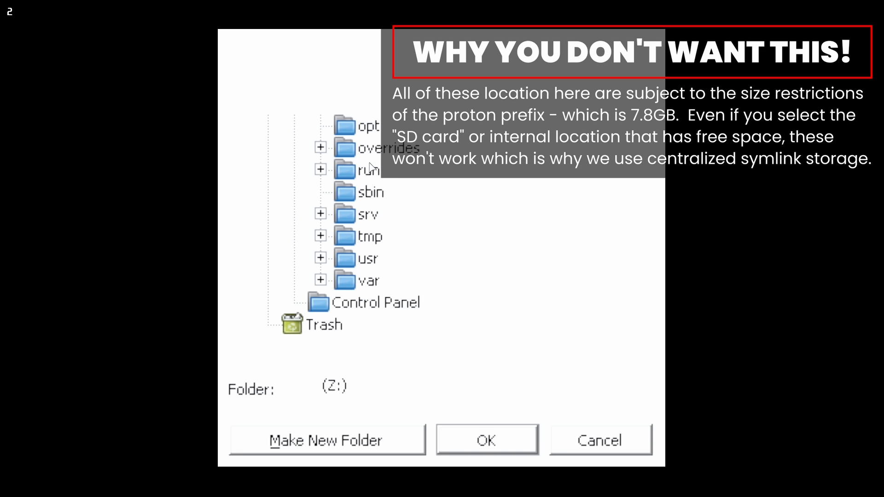
{"action": "scroll", "coordinate": [369, 171], "scroll_direction": "up", "scroll_amount": 2}
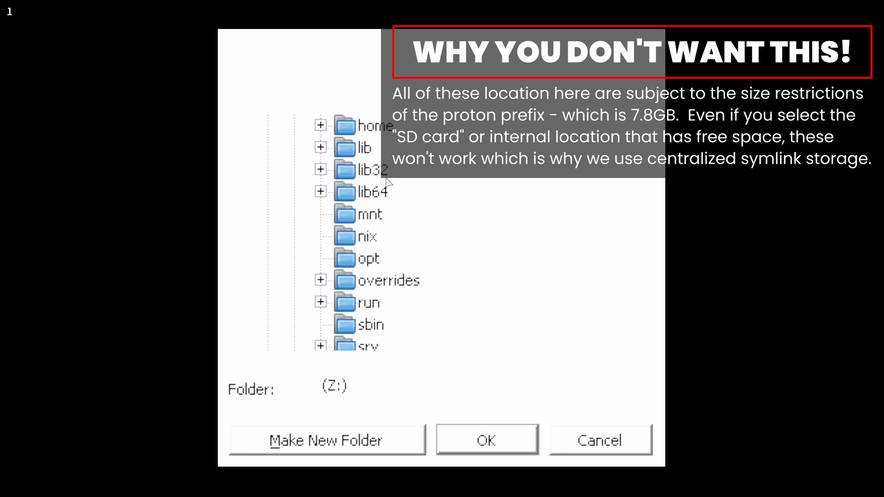
{"action": "double_click", "coordinate": [374, 126]}
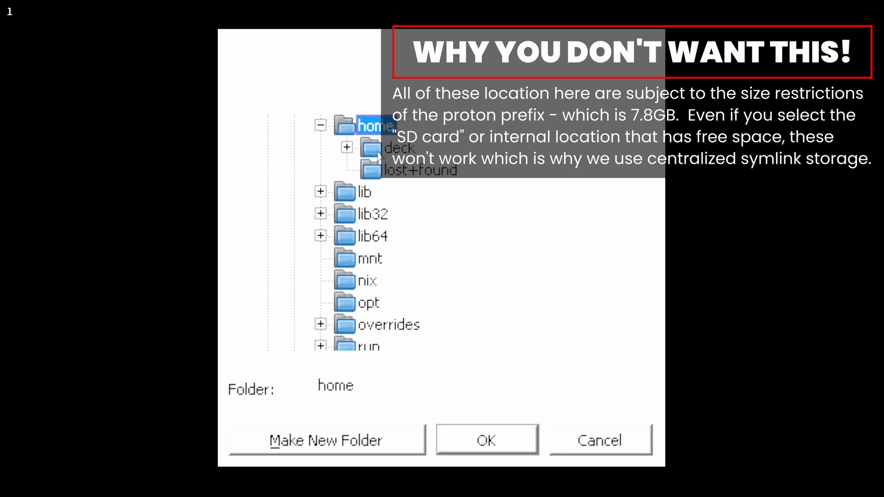
{"action": "double_click", "coordinate": [377, 152]}
{"action": "scroll", "coordinate": [439, 318], "scroll_direction": "down", "scroll_amount": 1}
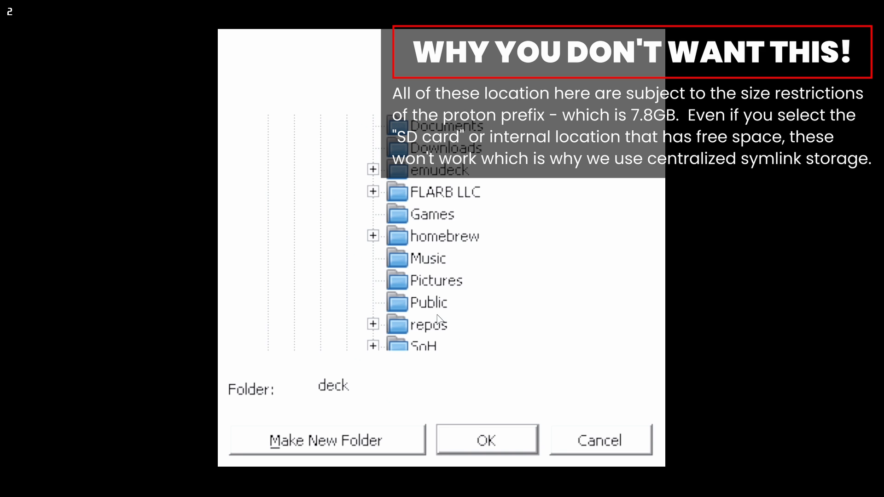
{"action": "left_click", "coordinate": [434, 215]}
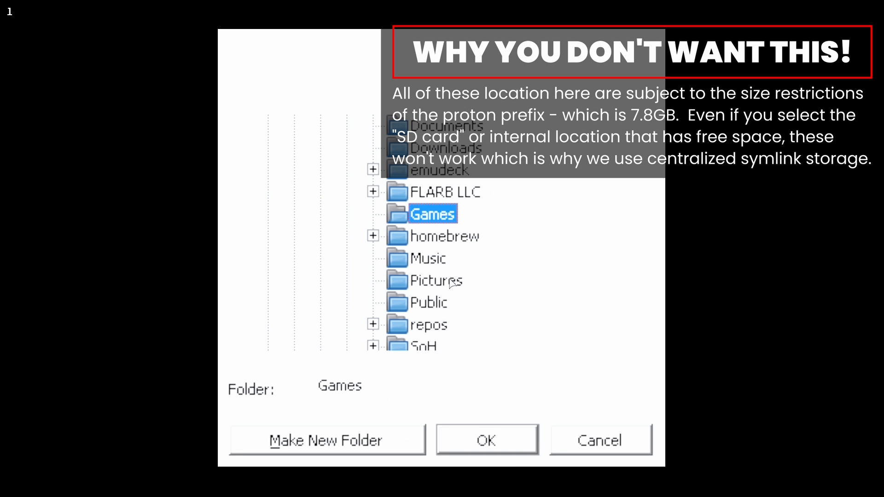
{"action": "left_click", "coordinate": [517, 435]}
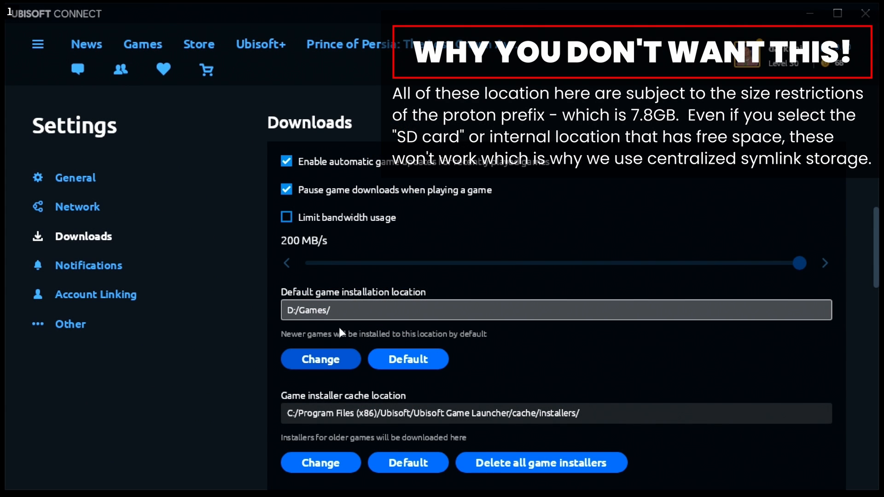
{"action": "left_click", "coordinate": [320, 359]}
{"action": "left_click", "coordinate": [676, 376]}
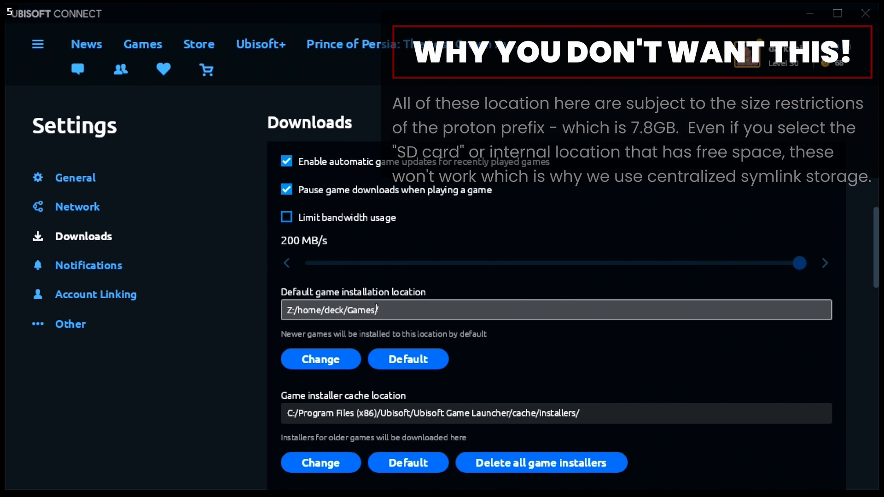
Browse the Games library, briefly opening the Prince of Persia: The Sands of Time page.
{"action": "left_click", "coordinate": [131, 46]}
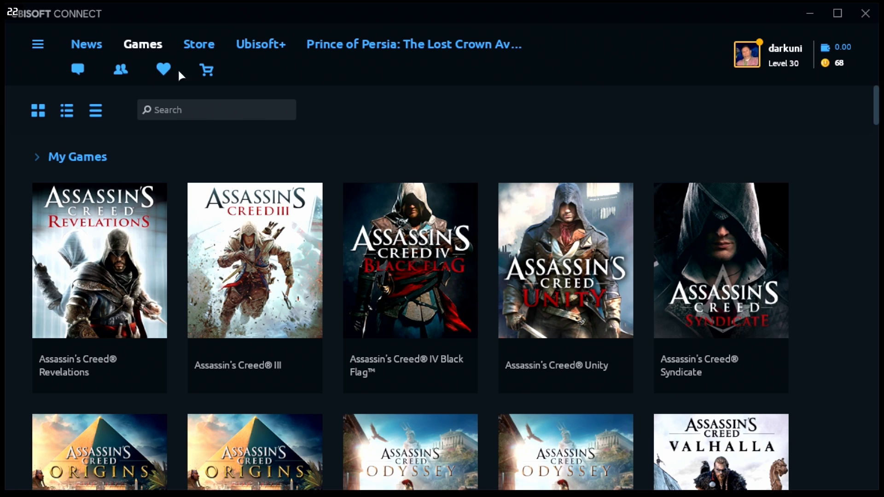
{"action": "scroll", "coordinate": [315, 252], "scroll_direction": "down", "scroll_amount": 3}
{"action": "scroll", "coordinate": [314, 250], "scroll_direction": "down", "scroll_amount": 20}
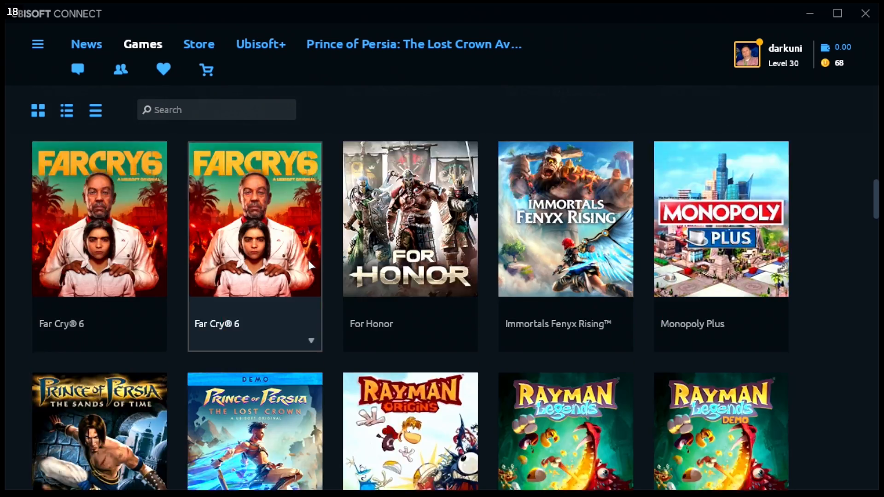
{"action": "scroll", "coordinate": [225, 270], "scroll_direction": "up", "scroll_amount": 3}
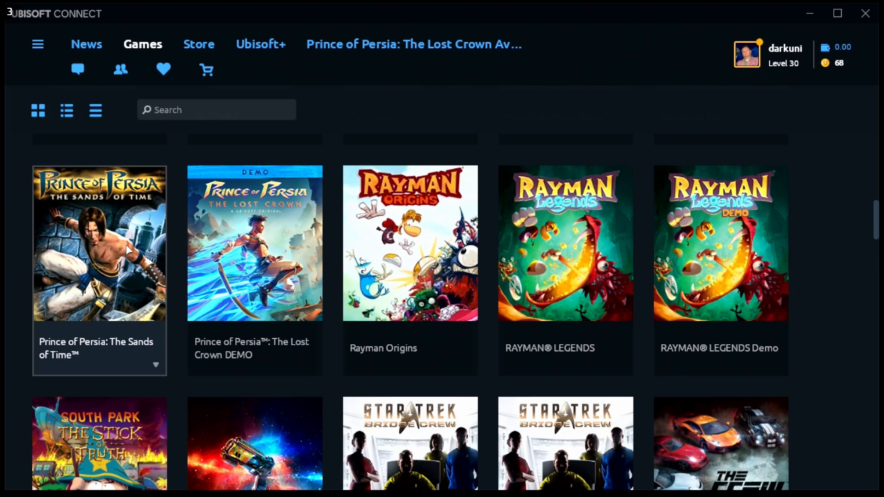
{"action": "left_click", "coordinate": [125, 245]}
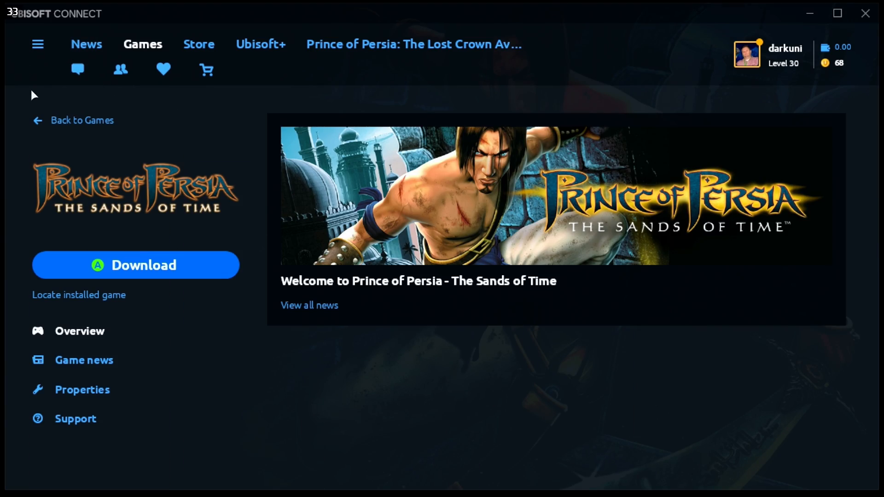
{"action": "left_click", "coordinate": [37, 123]}
Open the Prince of Persia: The Lost Crown DEMO page and start its download.
{"action": "scroll", "coordinate": [357, 289], "scroll_direction": "down", "scroll_amount": 15}
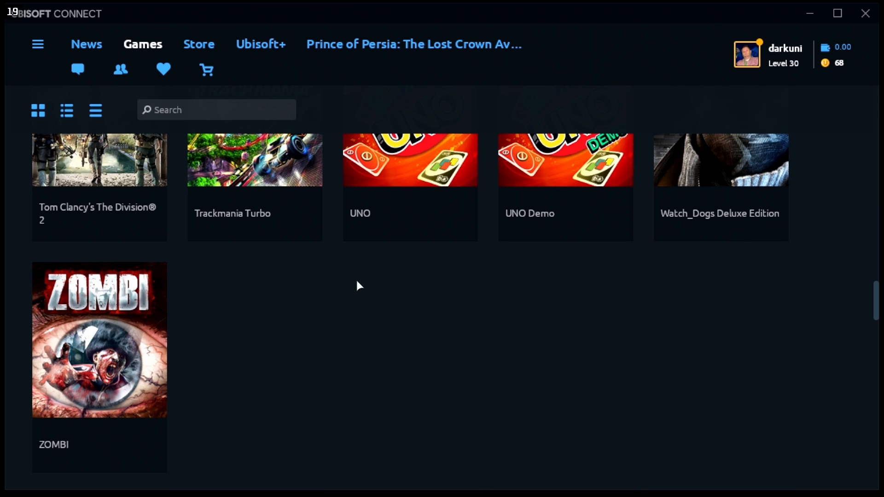
{"action": "scroll", "coordinate": [358, 286], "scroll_direction": "down", "scroll_amount": 3}
{"action": "left_click", "coordinate": [90, 363]}
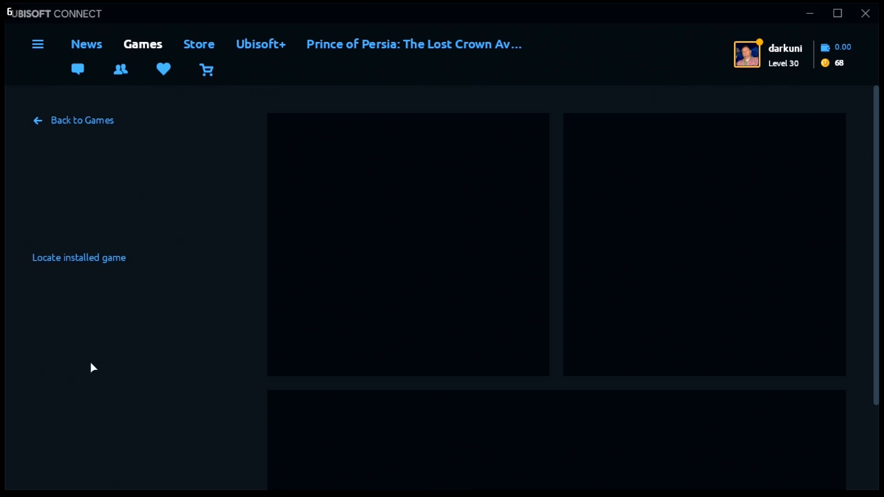
{"action": "left_click", "coordinate": [158, 267]}
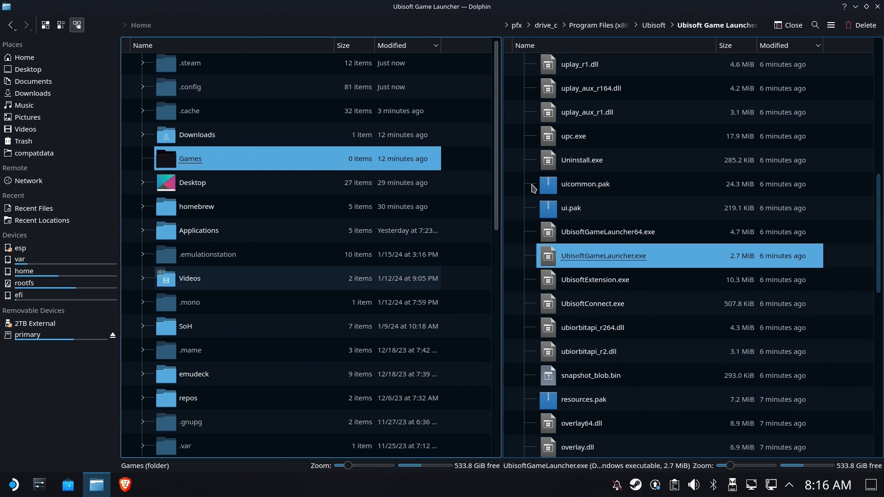
Show the prefix's drive_c folder in the right pane, sorted newest first.
{"action": "left_click", "coordinate": [785, 45]}
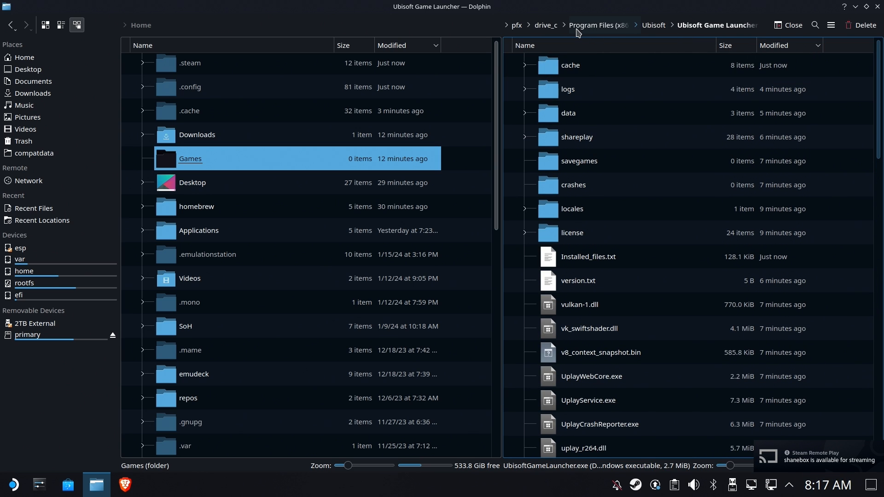
{"action": "left_click", "coordinate": [596, 27]}
{"action": "left_click", "coordinate": [651, 27]}
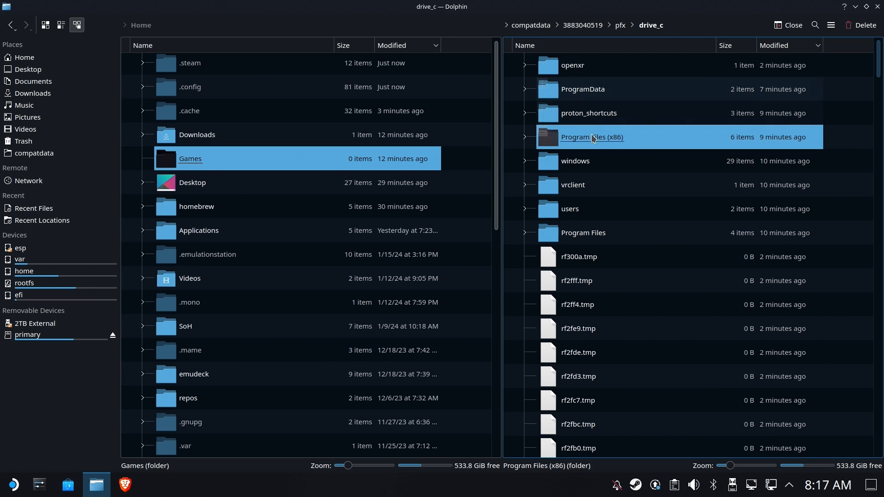
Link the home Games folder into drive_c with Link Here, then close Dolphin.
{"action": "left_click", "coordinate": [336, 186]}
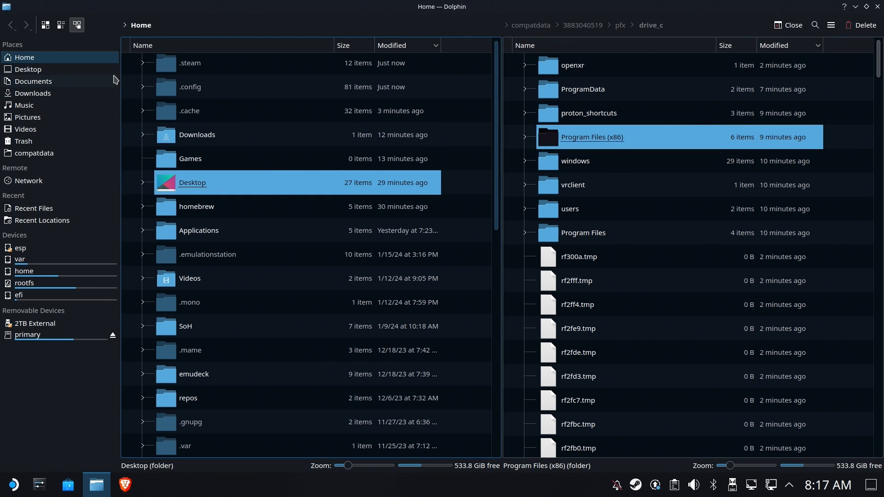
{"action": "left_click", "coordinate": [30, 60]}
{"action": "left_click", "coordinate": [189, 161]}
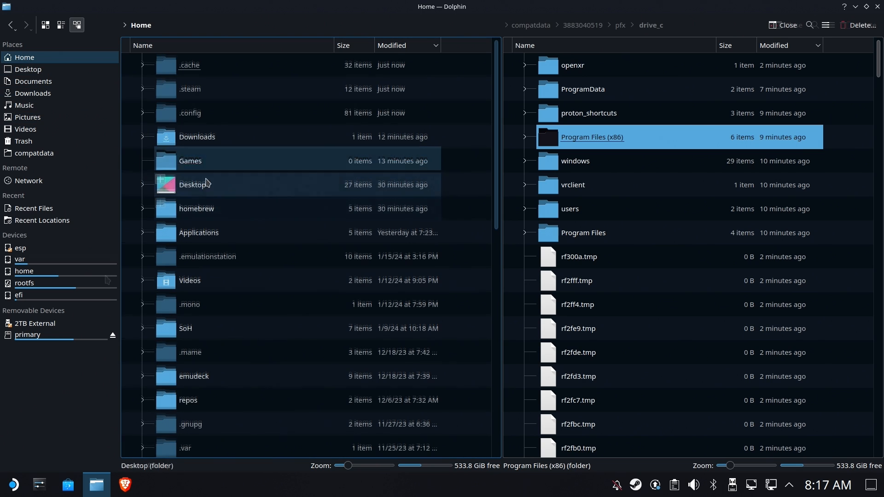
{"action": "left_click_drag", "start_coordinate": [184, 163], "coordinate": [694, 261]}
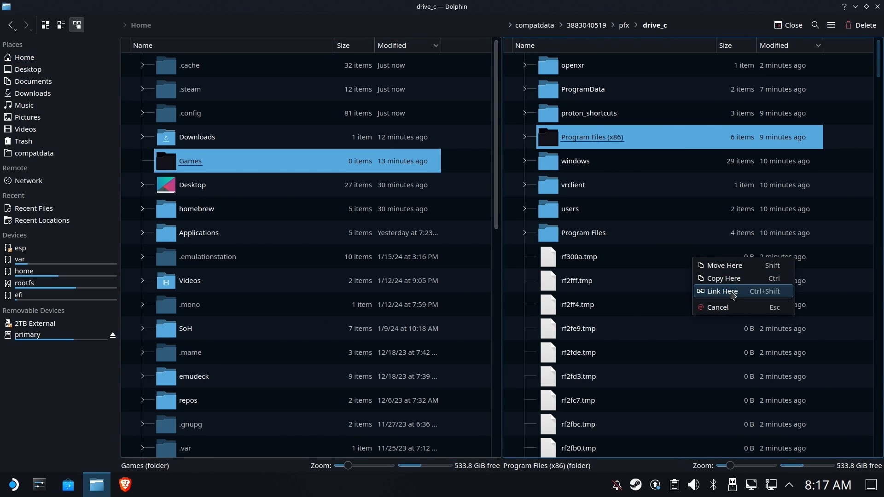
{"action": "left_click", "coordinate": [733, 293]}
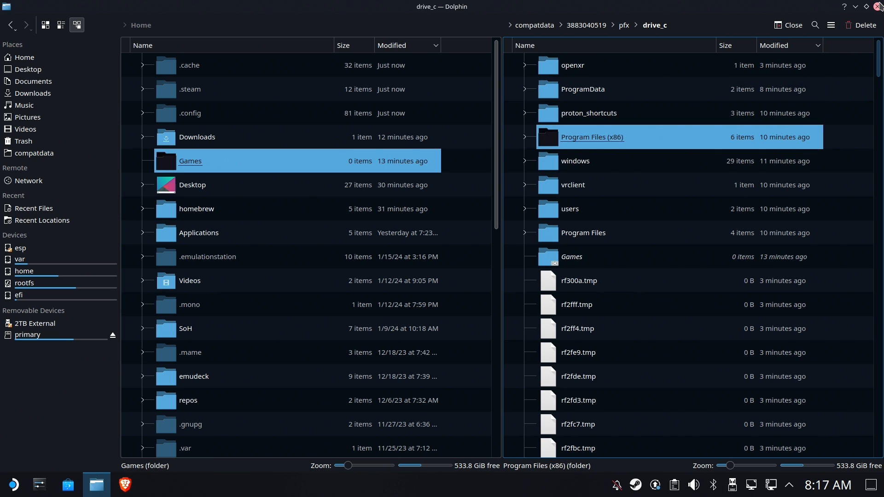
{"action": "left_click", "coordinate": [879, 7]}
Launch Ubisoft Connect from the Steam tray icon's recent-games list.
{"action": "right_click", "coordinate": [636, 483]}
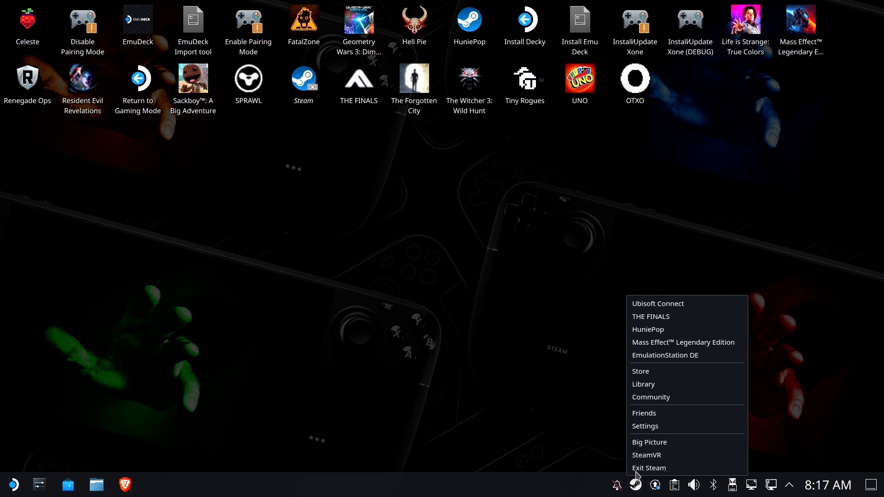
{"action": "left_click", "coordinate": [664, 308]}
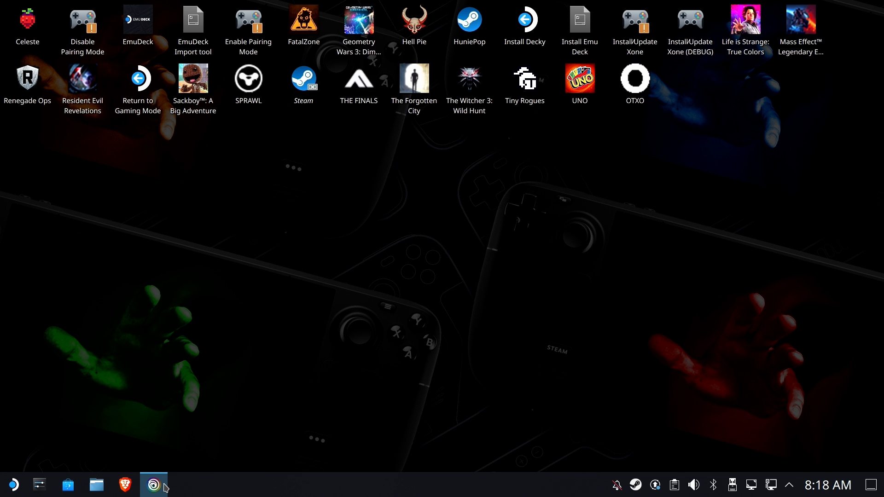
{"action": "mouse_move", "coordinate": [166, 491]}
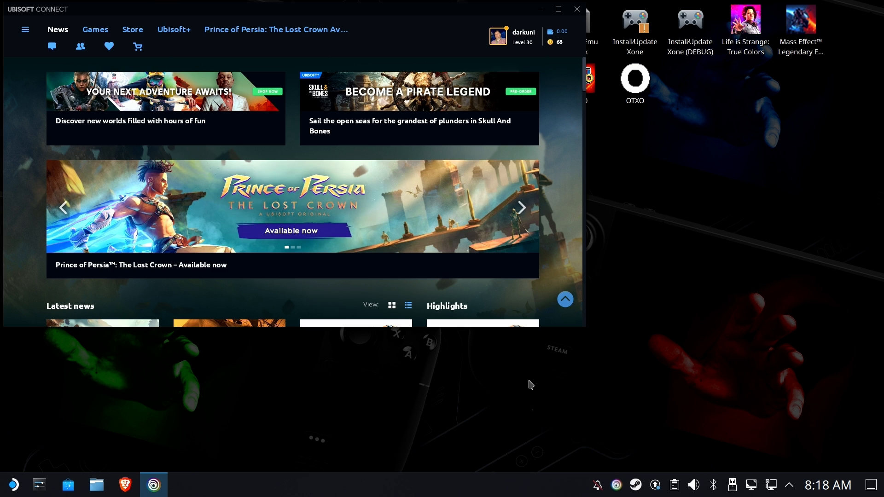
In Ubisoft Connect's Downloads settings, browse for a new install folder and select C: > Games.
{"action": "left_click", "coordinate": [25, 30]}
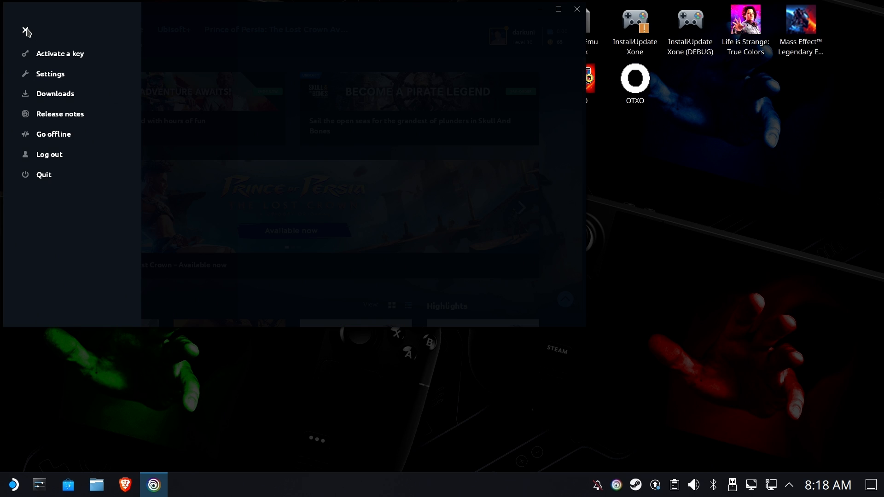
{"action": "left_click", "coordinate": [52, 75]}
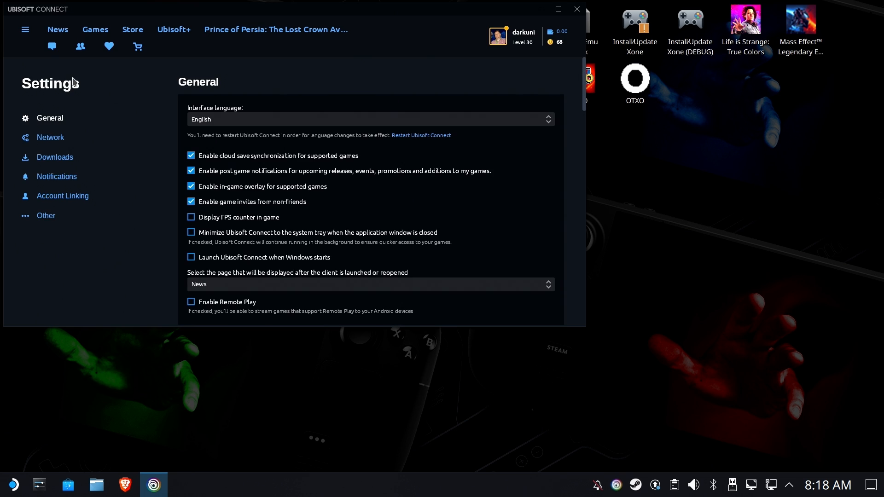
{"action": "left_click", "coordinate": [59, 158]}
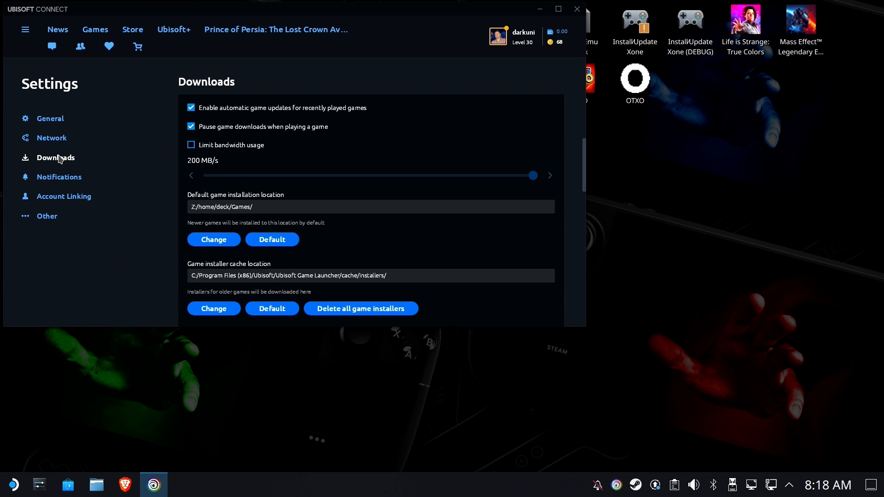
{"action": "left_click", "coordinate": [211, 241]}
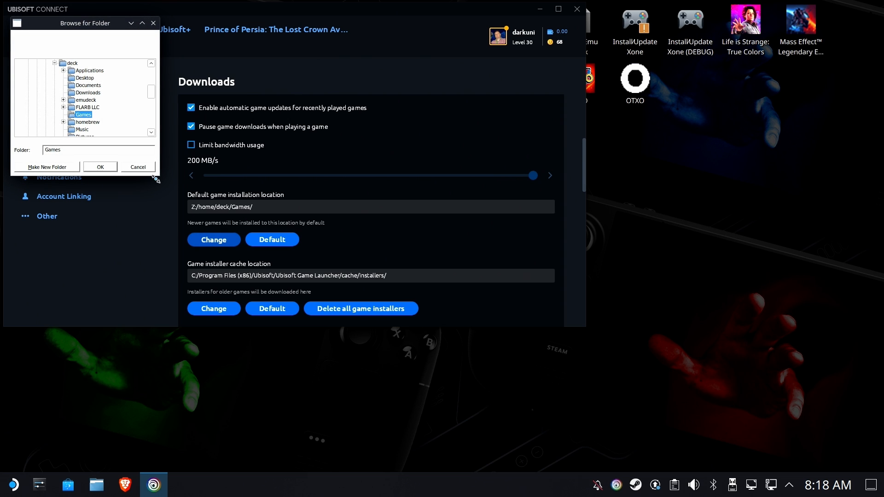
{"action": "left_click_drag", "start_coordinate": [162, 179], "coordinate": [280, 304]}
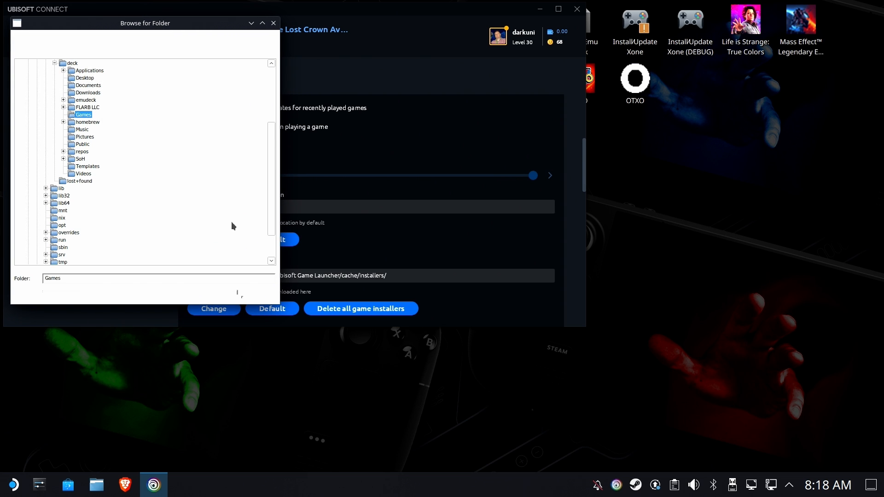
{"action": "scroll", "coordinate": [192, 143], "scroll_direction": "up", "scroll_amount": 4}
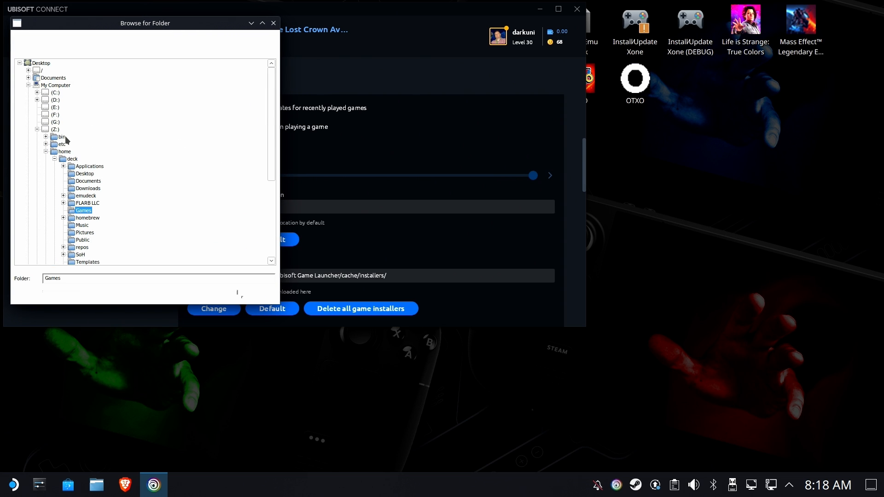
{"action": "double_click", "coordinate": [55, 93]}
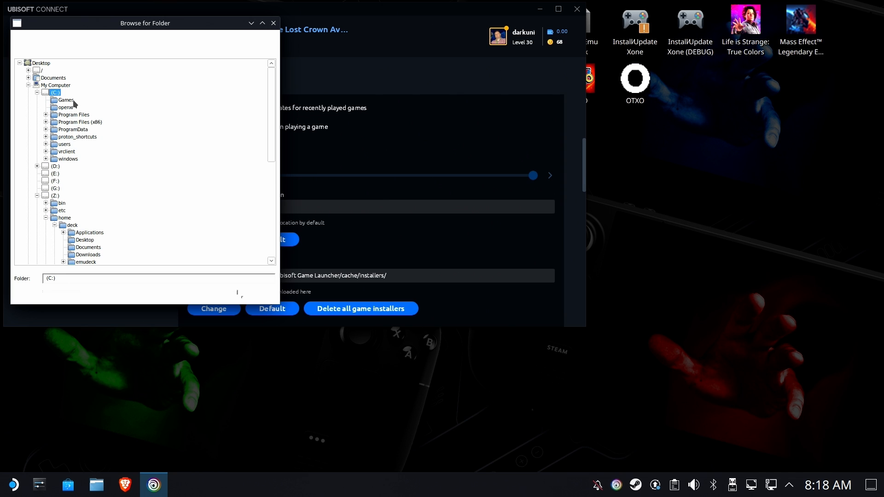
{"action": "left_click", "coordinate": [67, 100]}
Check the Games link inside drive_c in Dolphin, then return to Ubisoft Connect.
{"action": "left_click", "coordinate": [96, 485]}
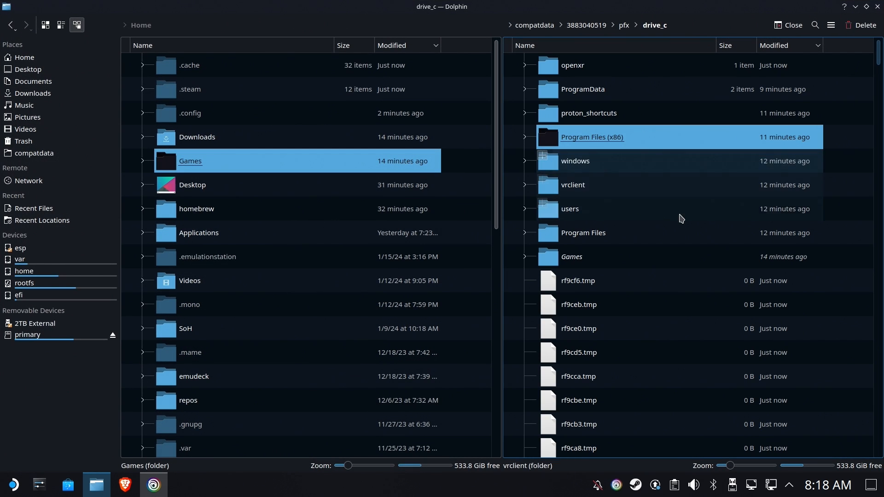
{"action": "left_click", "coordinate": [553, 257]}
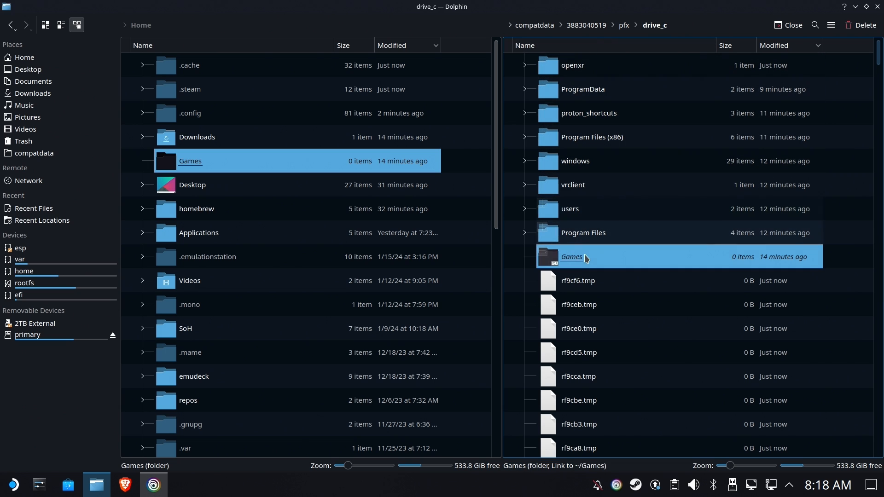
{"action": "left_click", "coordinate": [856, 7]}
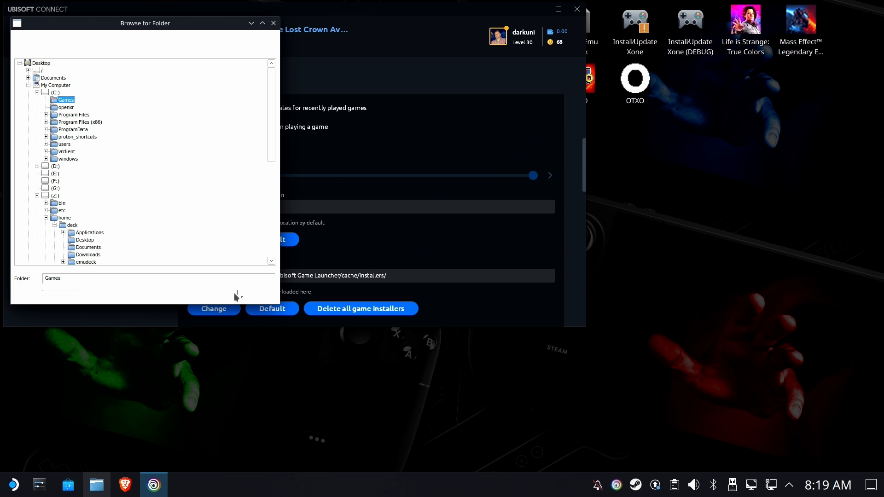
Confirm Games on C:, then reopen the folder browser and select C: > Games again.
{"action": "left_click", "coordinate": [241, 291]}
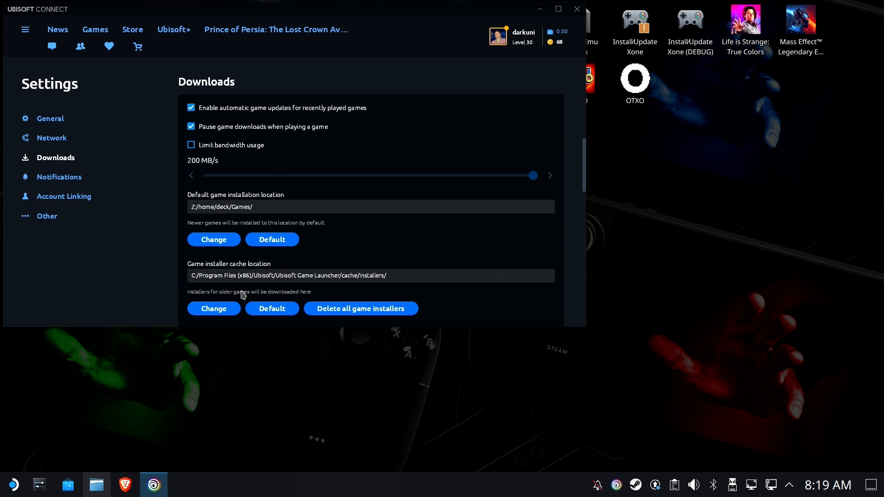
{"action": "left_click", "coordinate": [212, 244]}
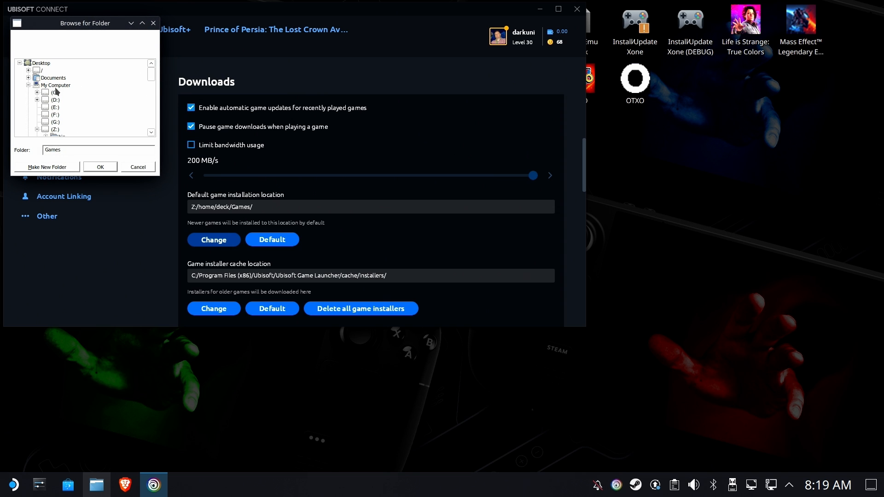
{"action": "double_click", "coordinate": [55, 91]}
{"action": "left_click", "coordinate": [67, 71]}
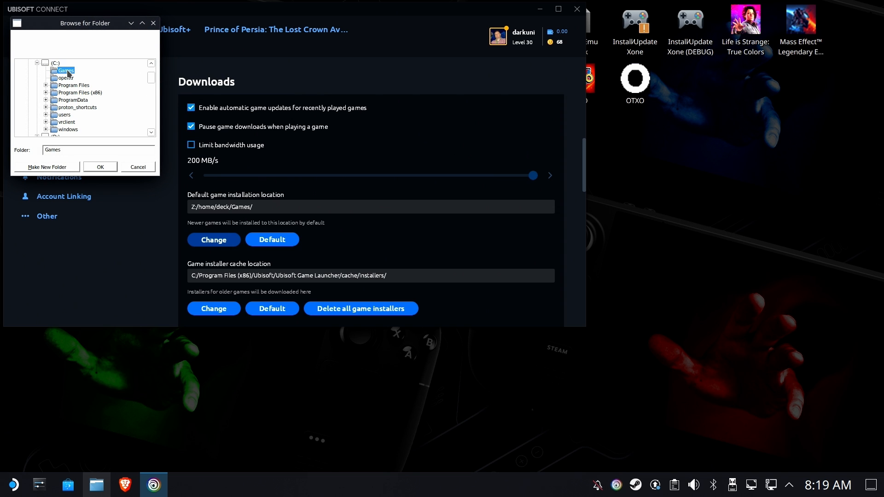
Make C:/Games/ the default installation location and accept the change.
{"action": "left_click", "coordinate": [96, 483]}
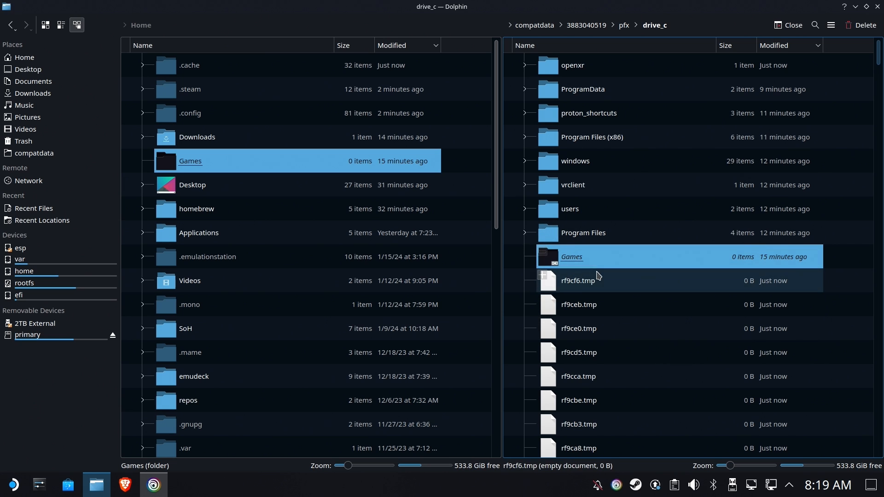
{"action": "left_click", "coordinate": [856, 8]}
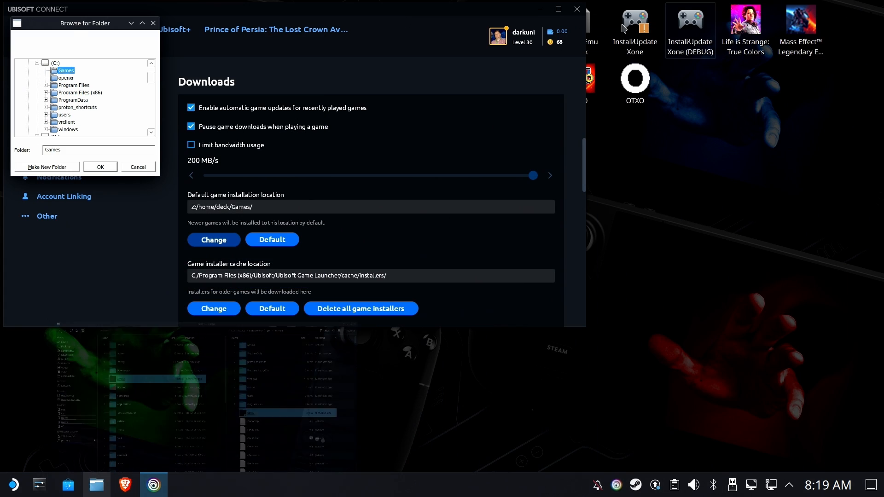
{"action": "left_click", "coordinate": [102, 169]}
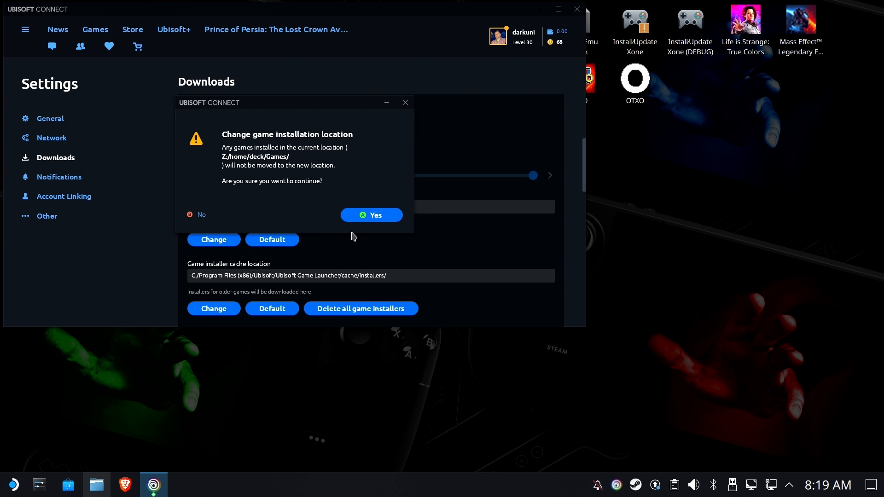
{"action": "left_click", "coordinate": [360, 219]}
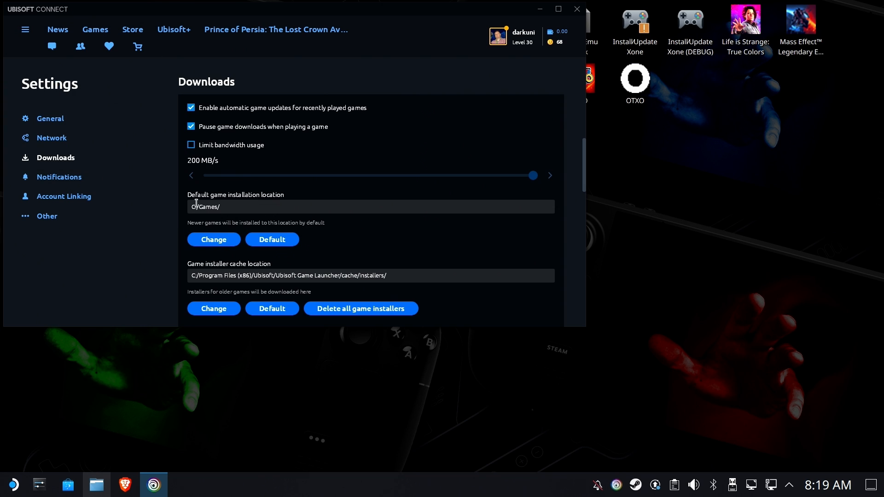
{"action": "left_click_drag", "start_coordinate": [196, 205], "coordinate": [222, 214]}
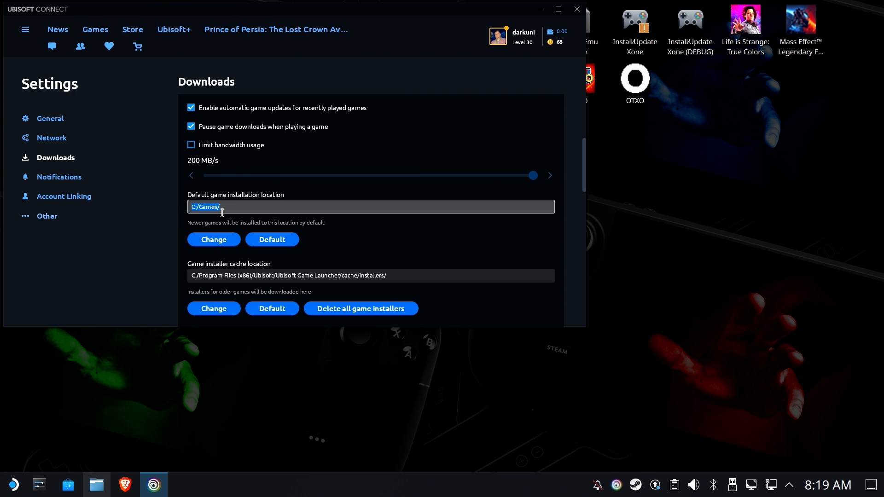
{"action": "left_click", "coordinate": [197, 210]}
Verify the Games entries in drive_c and in the home folder in Dolphin.
{"action": "left_click", "coordinate": [99, 486]}
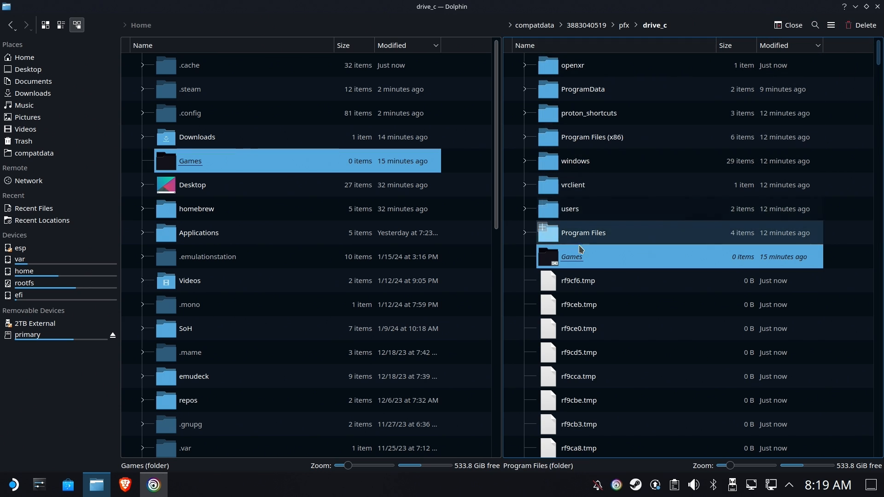
{"action": "left_click", "coordinate": [572, 255]}
{"action": "left_click", "coordinate": [187, 164]}
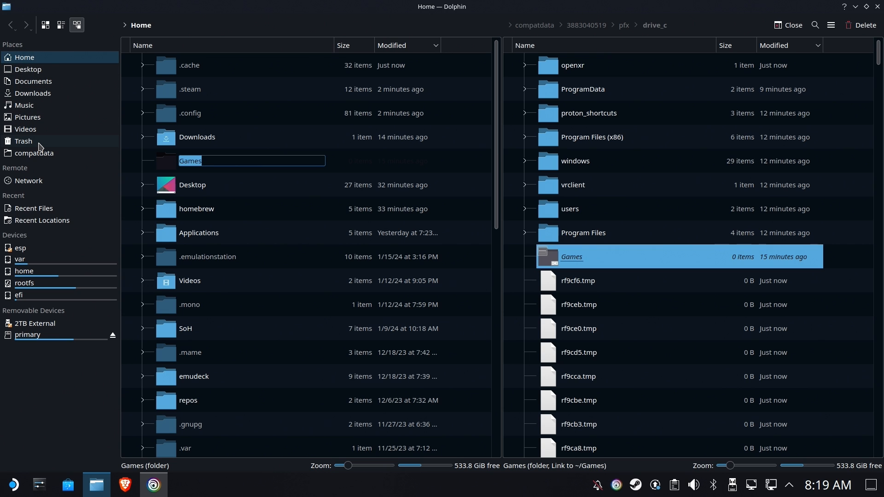
{"action": "left_click", "coordinate": [286, 229]}
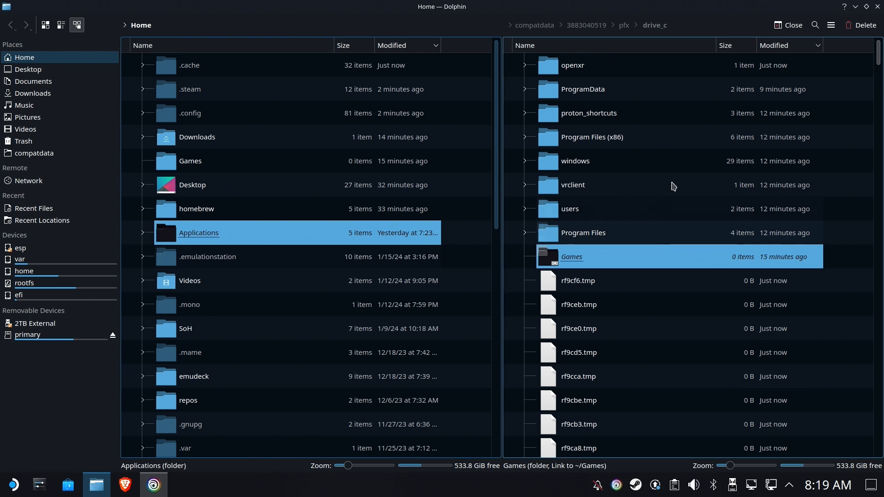
Open the Prince of Persia: The Lost Crown DEMO page in the Games library.
{"action": "left_click", "coordinate": [852, 6]}
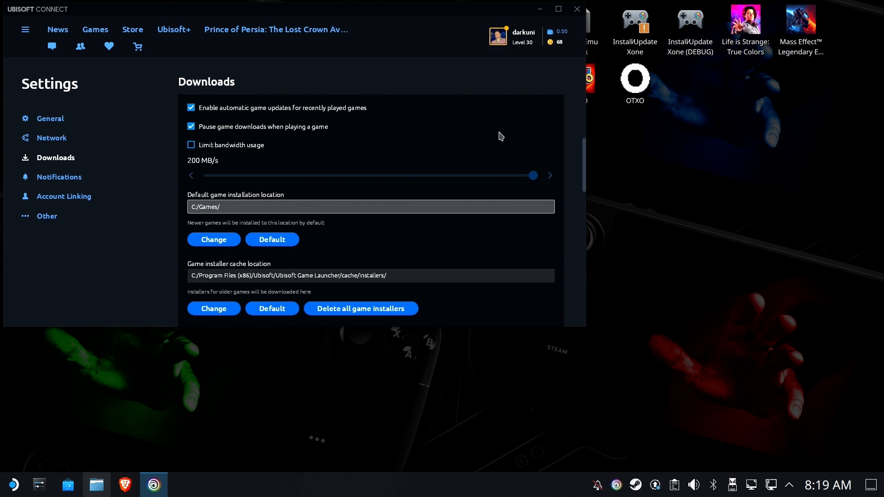
{"action": "left_click", "coordinate": [96, 29]}
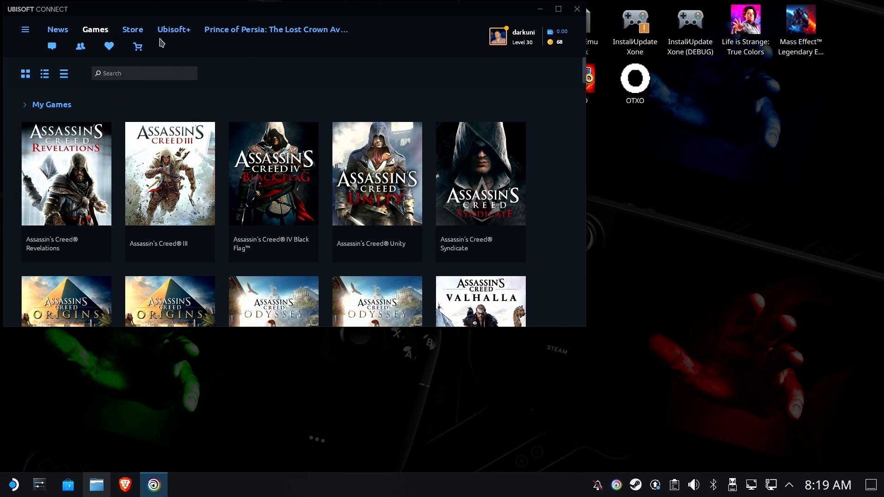
{"action": "scroll", "coordinate": [138, 149], "scroll_direction": "down", "scroll_amount": 15}
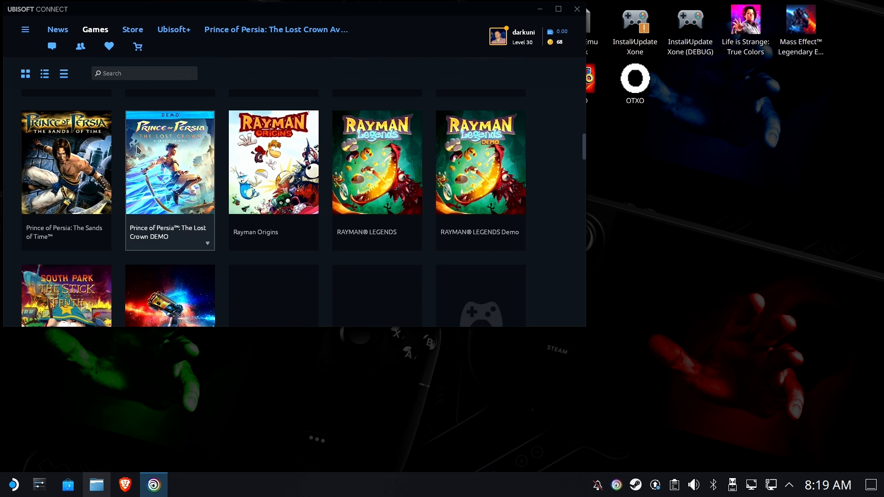
{"action": "scroll", "coordinate": [138, 150], "scroll_direction": "down", "scroll_amount": 4}
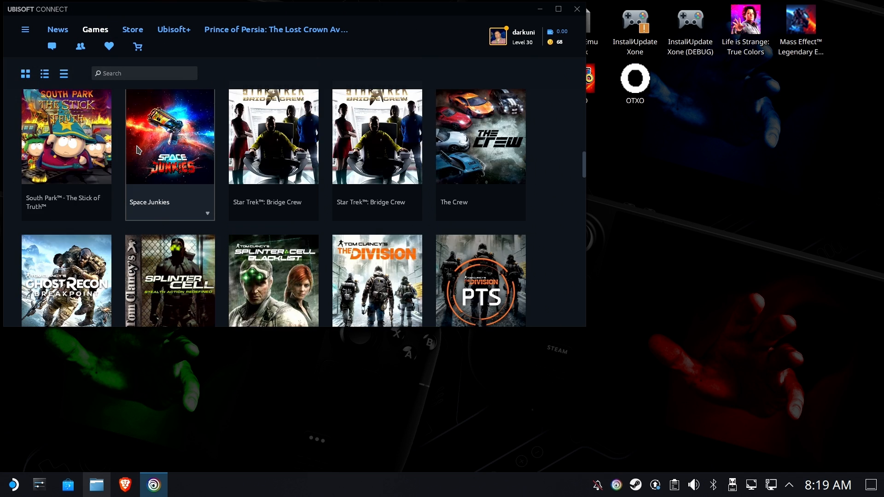
{"action": "scroll", "coordinate": [138, 149], "scroll_direction": "up", "scroll_amount": 3}
{"action": "left_click", "coordinate": [168, 154]}
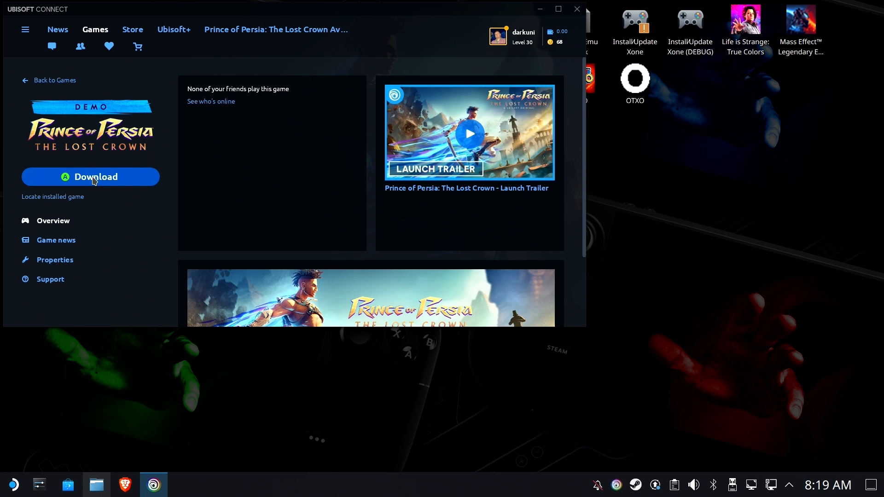
Download the demo into C:/Games, accepting the licence, then close Ubisoft Connect.
{"action": "left_click", "coordinate": [95, 179]}
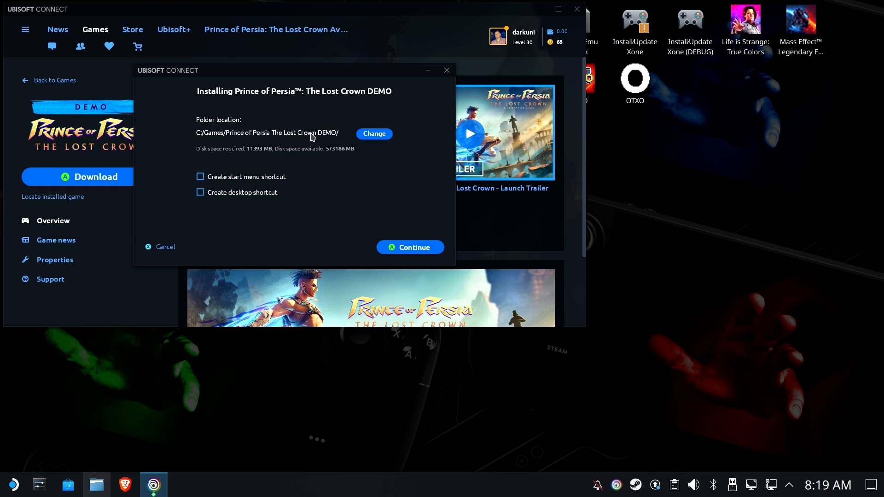
{"action": "left_click", "coordinate": [416, 253]}
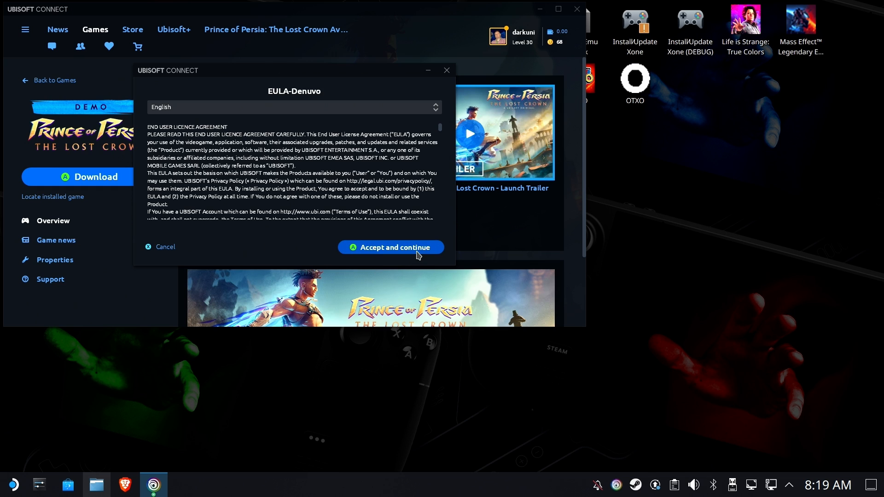
{"action": "left_click", "coordinate": [405, 252]}
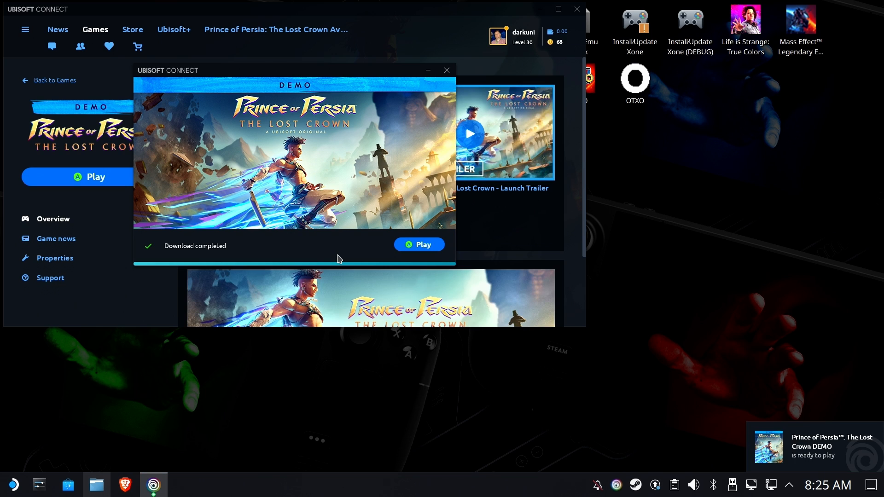
{"action": "left_click", "coordinate": [447, 70]}
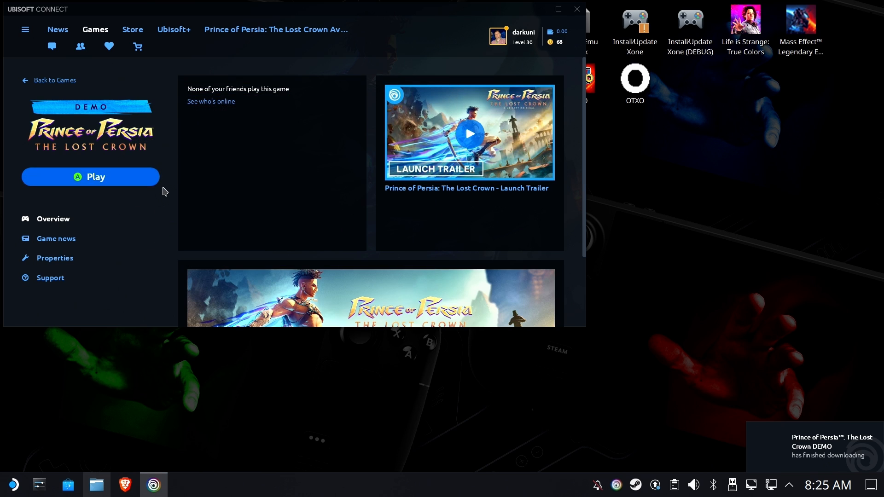
{"action": "left_click", "coordinate": [109, 177]}
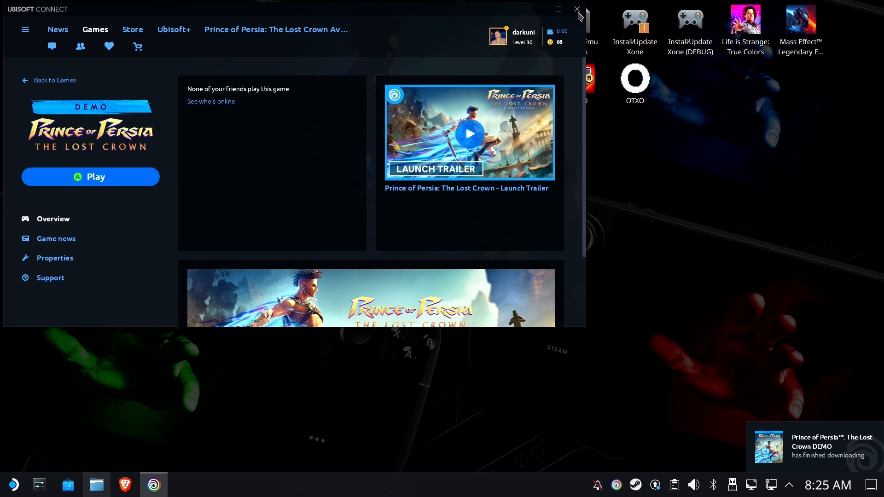
{"action": "left_click", "coordinate": [577, 10]}
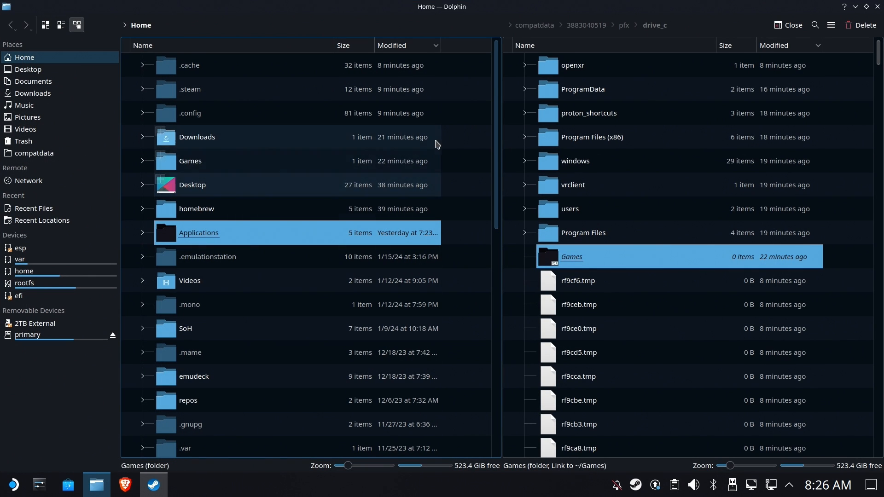
Open home Games > Prince of Persia The Lost Crown DEMO in Dolphin and locate TheLostCrown_Demo.exe.
{"action": "double_click", "coordinate": [183, 166]}
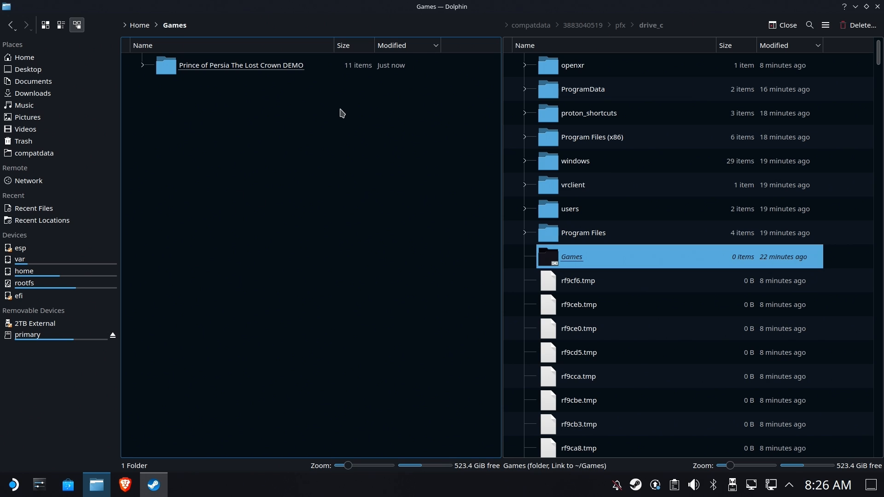
{"action": "double_click", "coordinate": [255, 66]}
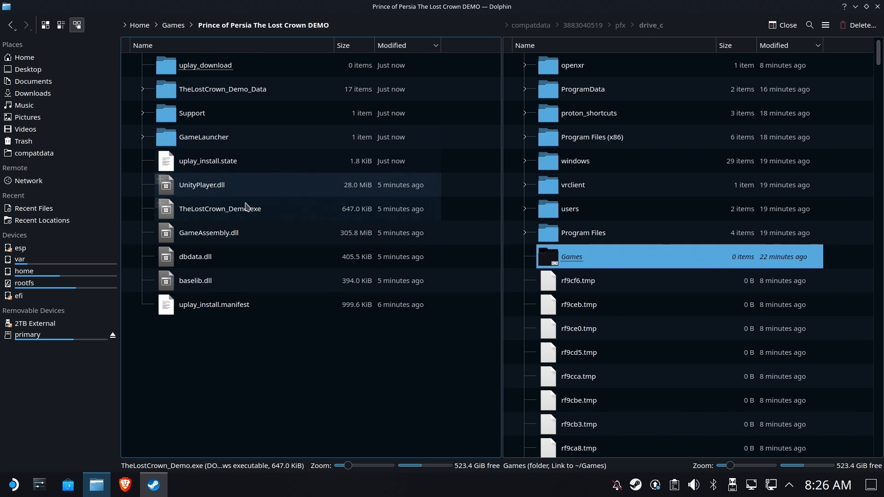
{"action": "right_click", "coordinate": [222, 210]}
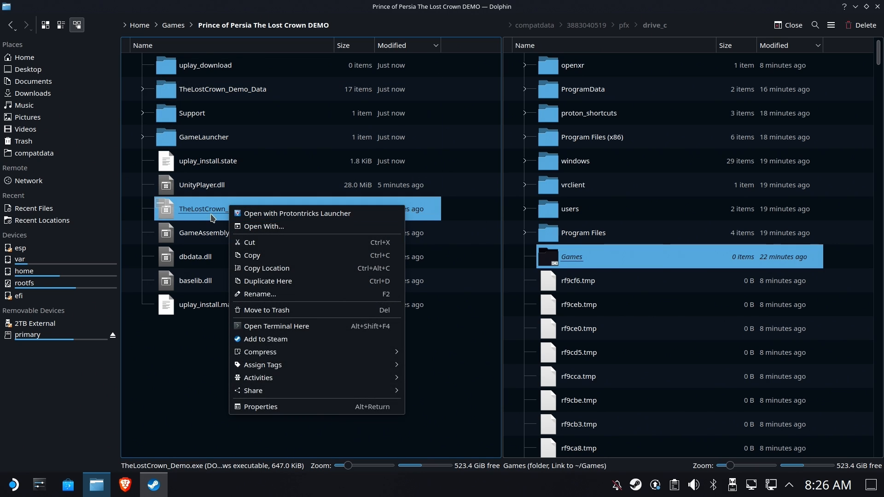
{"action": "left_click", "coordinate": [178, 353]}
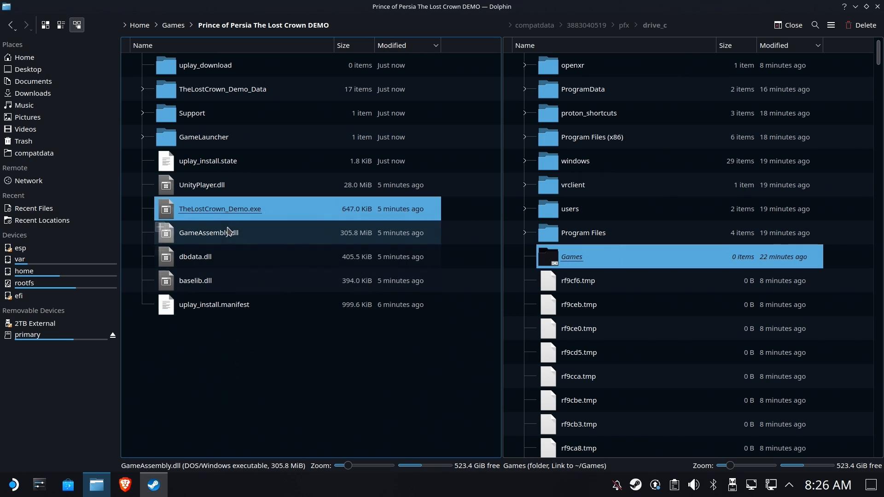
{"action": "left_click", "coordinate": [259, 370]}
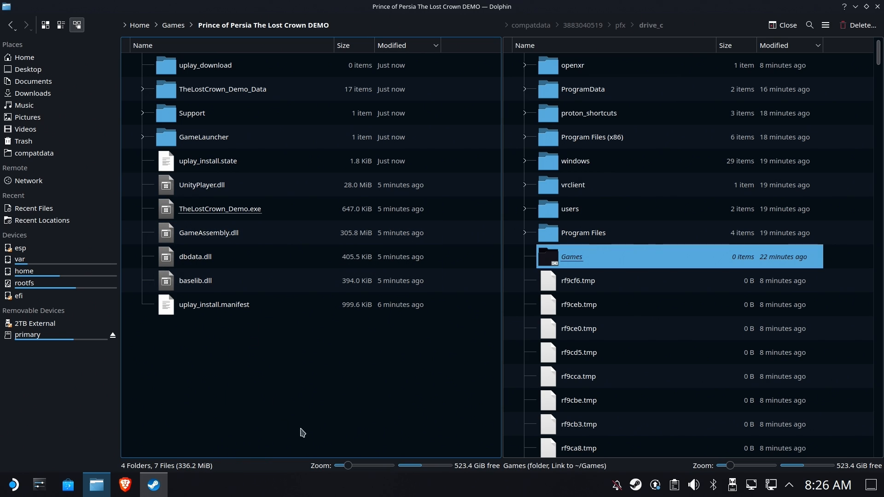
{"action": "left_click", "coordinate": [636, 483]}
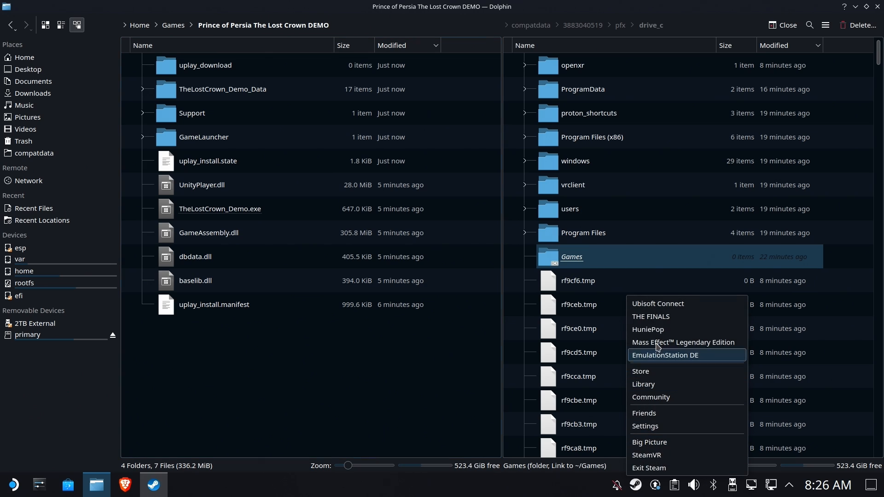
{"action": "left_click", "coordinate": [665, 387]}
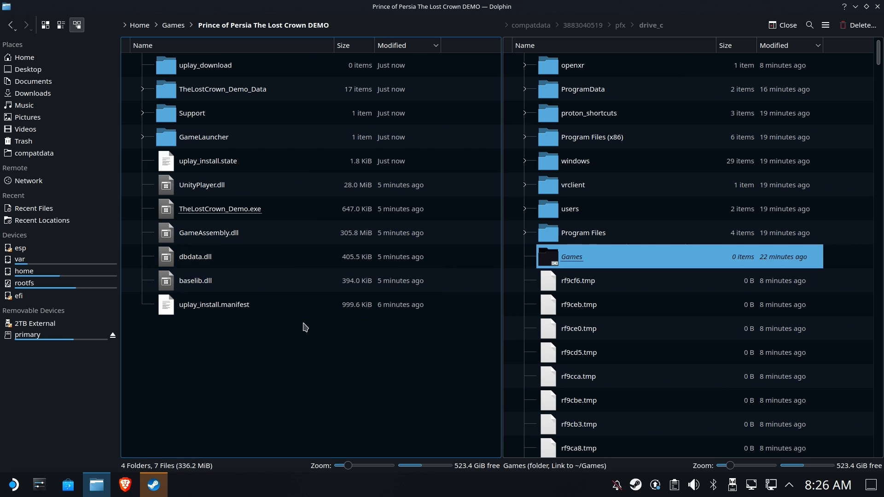
Add TheLostCrown_Demo.exe from home/Games/Prince of Persia The Lost Crown DEMO as a non-Steam game.
{"action": "left_click", "coordinate": [154, 485]}
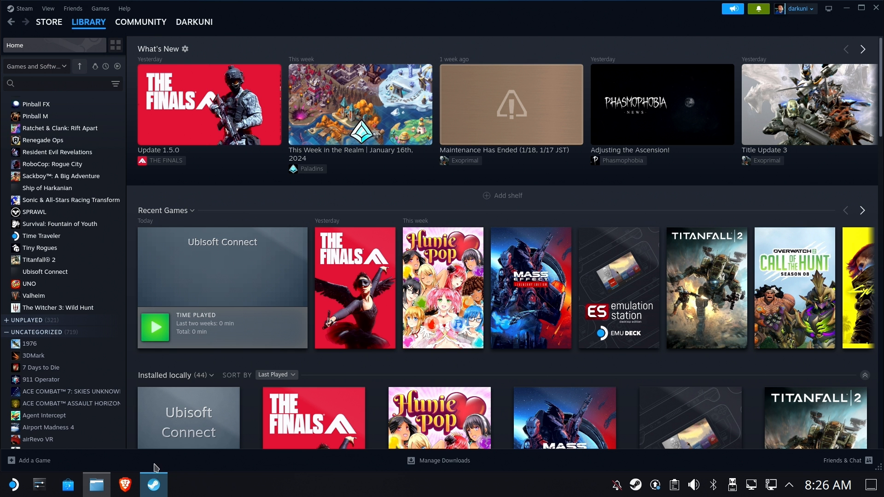
{"action": "left_click", "coordinate": [35, 460]}
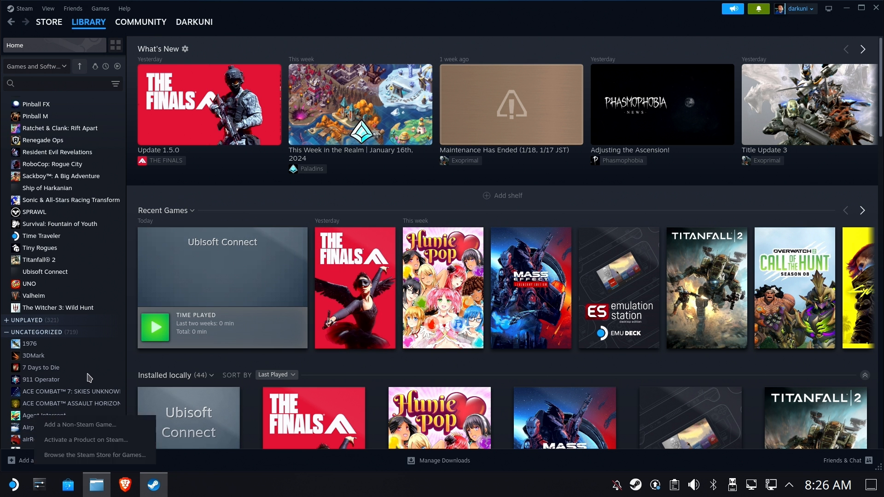
{"action": "left_click", "coordinate": [79, 425]}
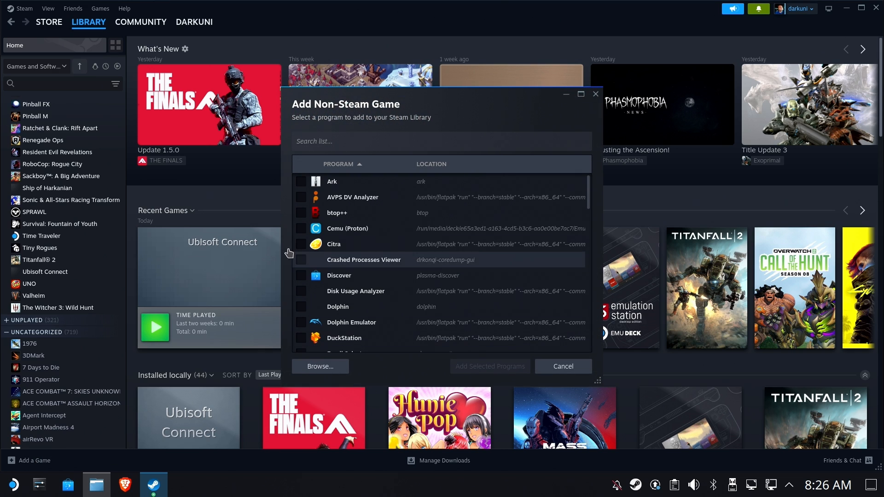
{"action": "left_click", "coordinate": [311, 365]}
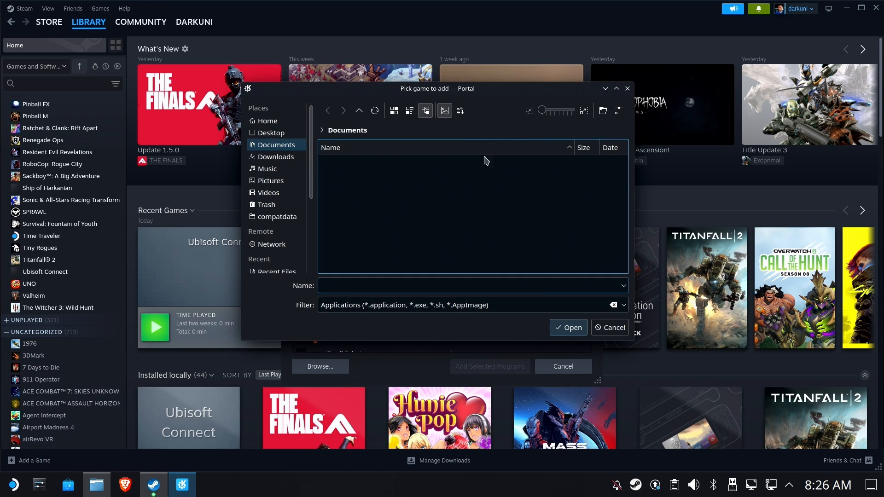
{"action": "left_click", "coordinate": [268, 121]}
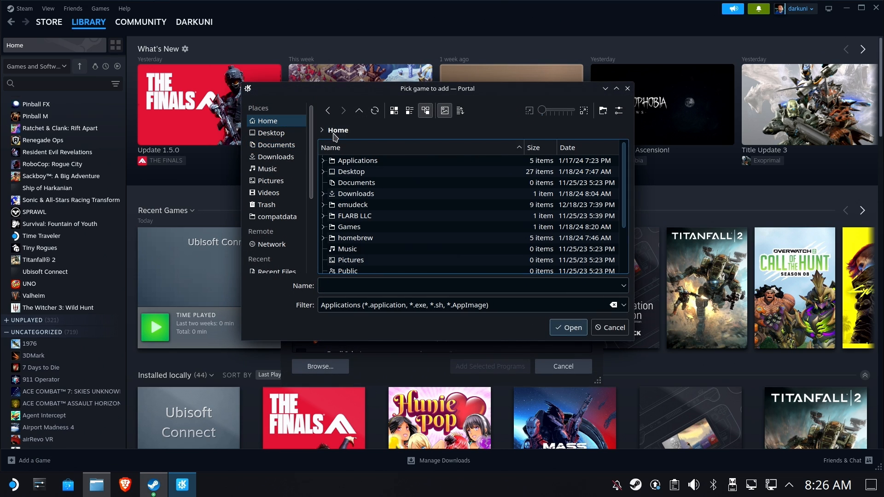
{"action": "double_click", "coordinate": [358, 227]}
{"action": "double_click", "coordinate": [387, 161]}
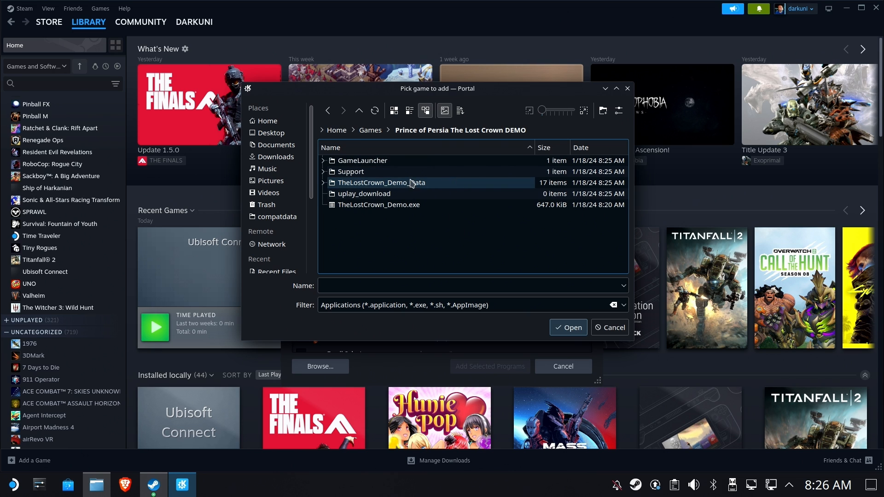
{"action": "left_click", "coordinate": [384, 205]}
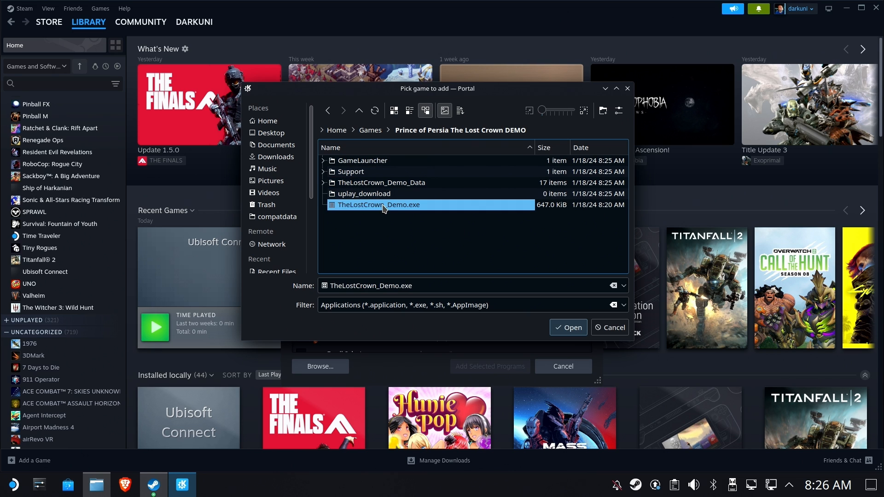
{"action": "left_click", "coordinate": [569, 328]}
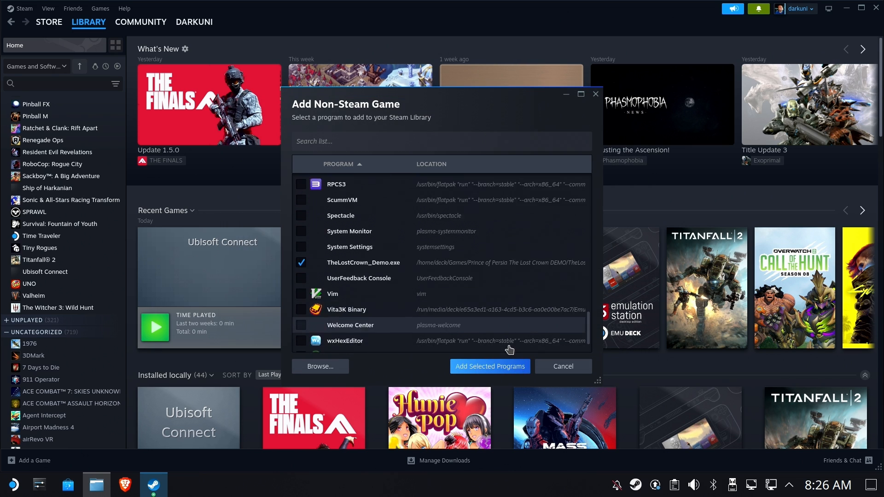
{"action": "left_click", "coordinate": [491, 367]}
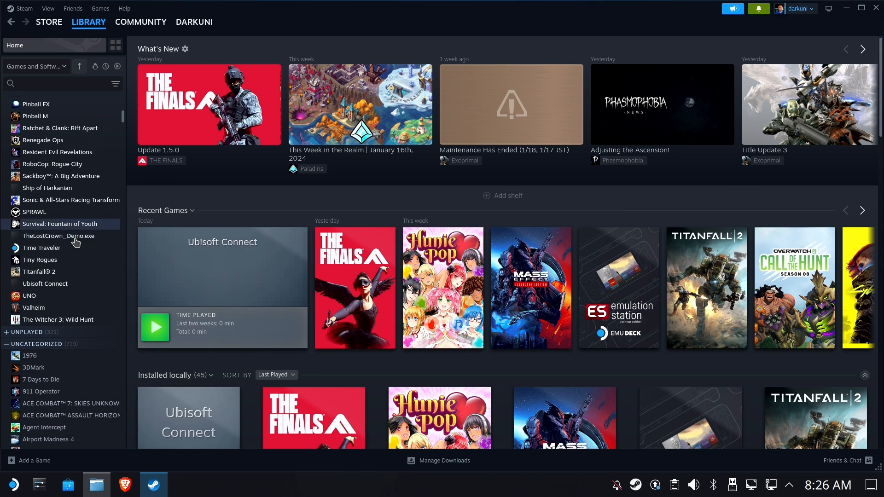
Force Proton Experimental for the shortcut, test-launch it, and dismiss the Ubisoft Connect error.
{"action": "left_click", "coordinate": [69, 237]}
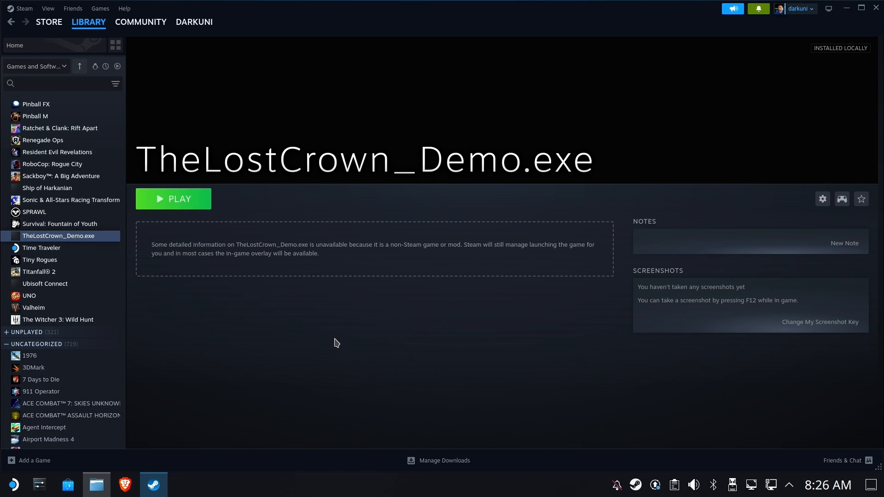
{"action": "left_click", "coordinate": [823, 199]}
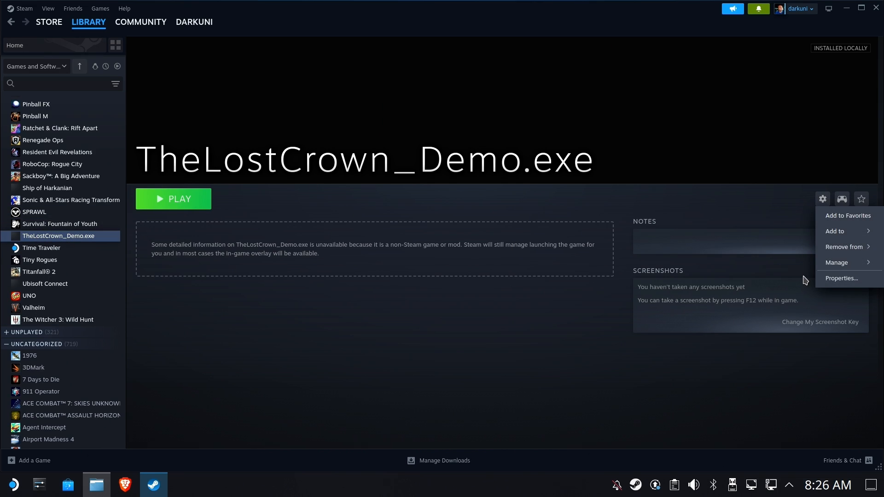
{"action": "left_click", "coordinate": [836, 278]}
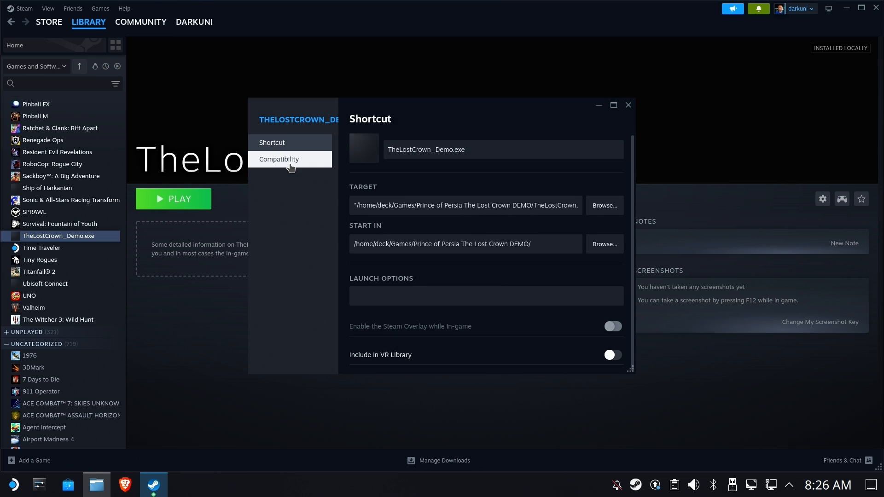
{"action": "left_click", "coordinate": [291, 165]}
{"action": "left_click", "coordinate": [448, 144]}
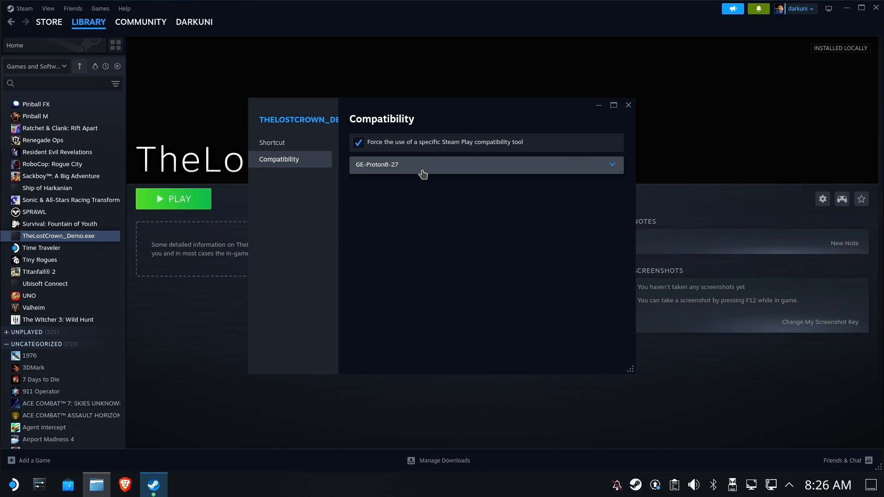
{"action": "left_click", "coordinate": [422, 175]}
{"action": "left_click", "coordinate": [387, 206]}
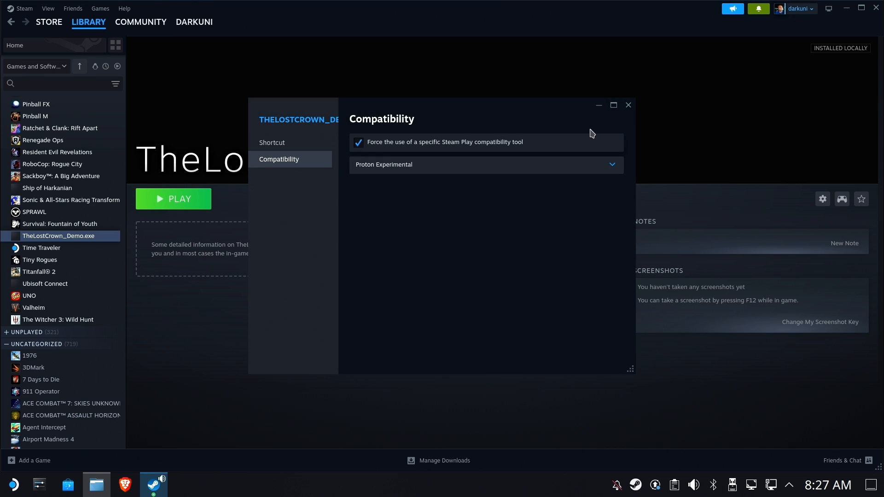
{"action": "left_click", "coordinate": [629, 105]}
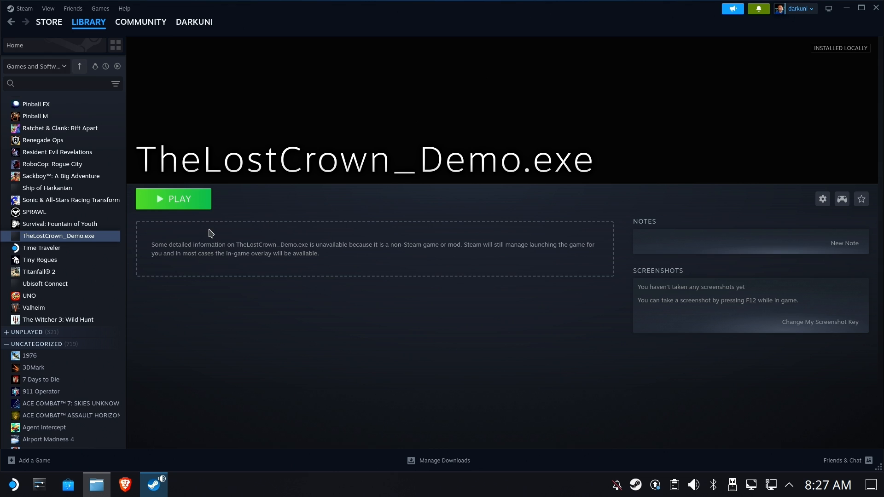
{"action": "left_click", "coordinate": [207, 204]}
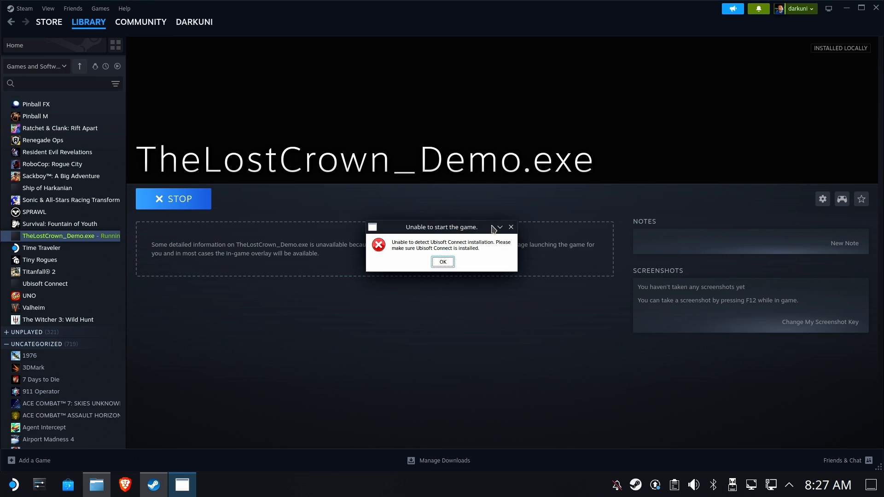
{"action": "left_click", "coordinate": [451, 266]}
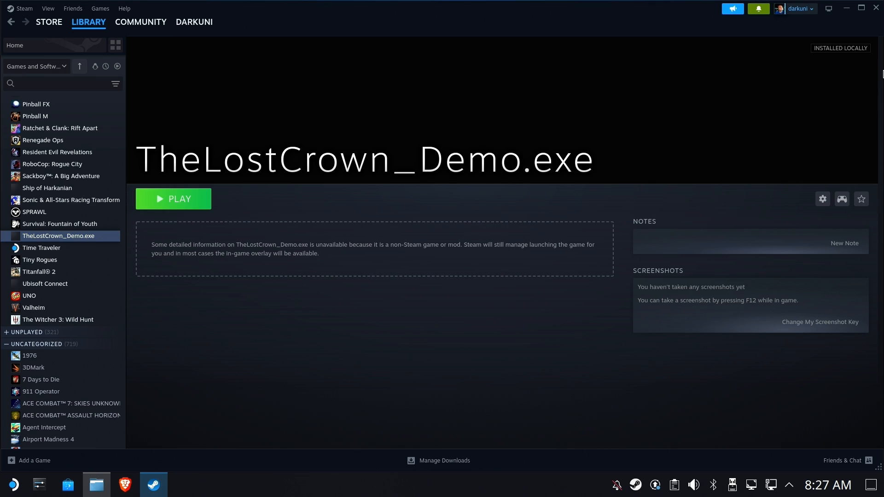
Open the compatdata folder in Dolphin's left pane.
{"action": "left_click", "coordinate": [96, 485]}
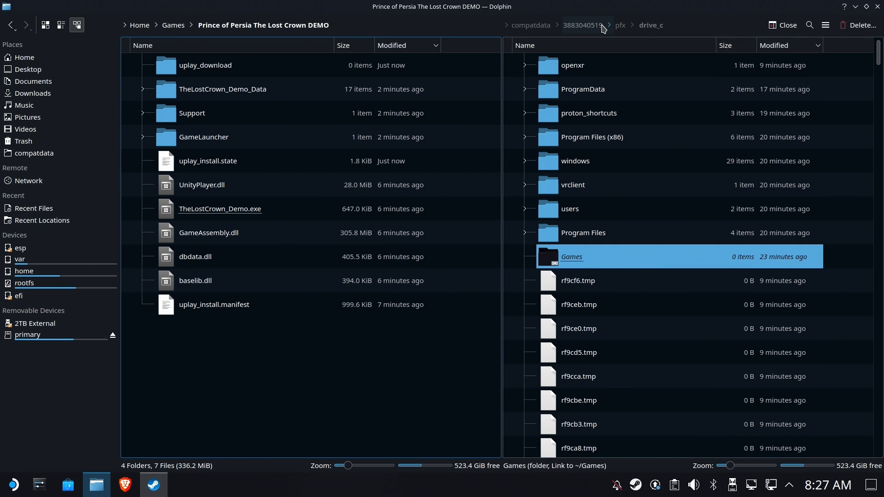
{"action": "left_click", "coordinate": [581, 26]}
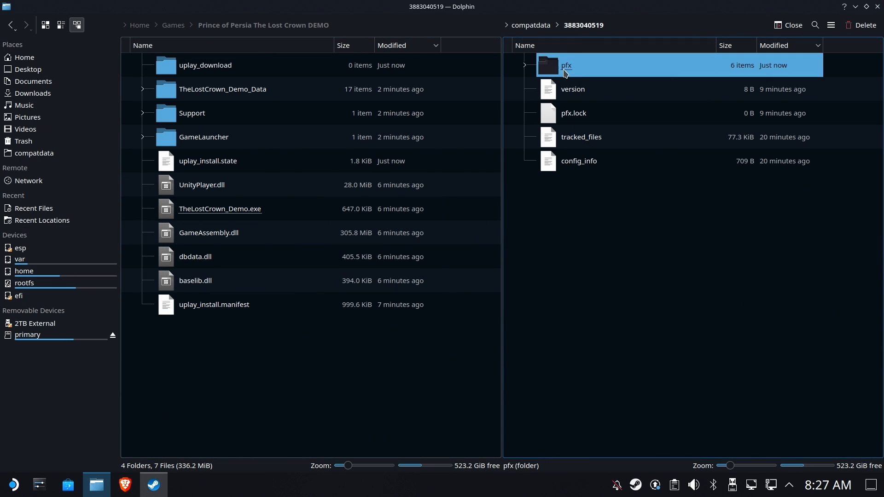
{"action": "left_click", "coordinate": [300, 345]}
{"action": "left_click", "coordinate": [41, 155]}
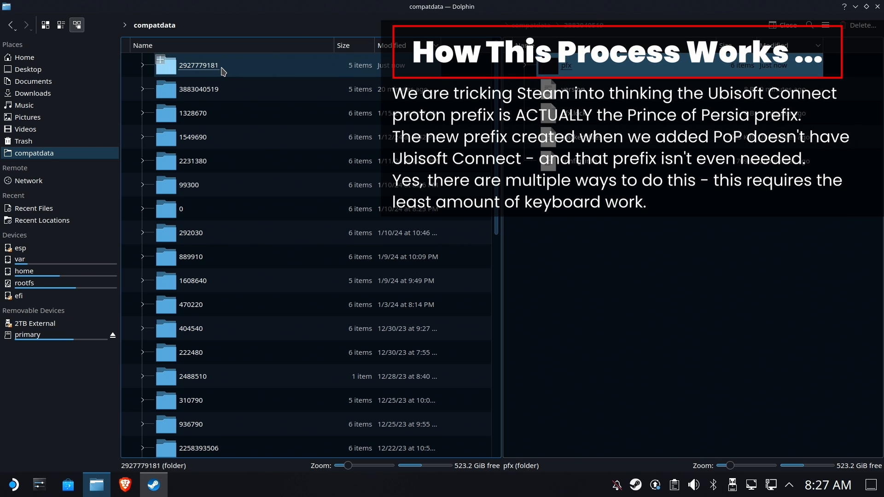
{"action": "left_click", "coordinate": [224, 72]}
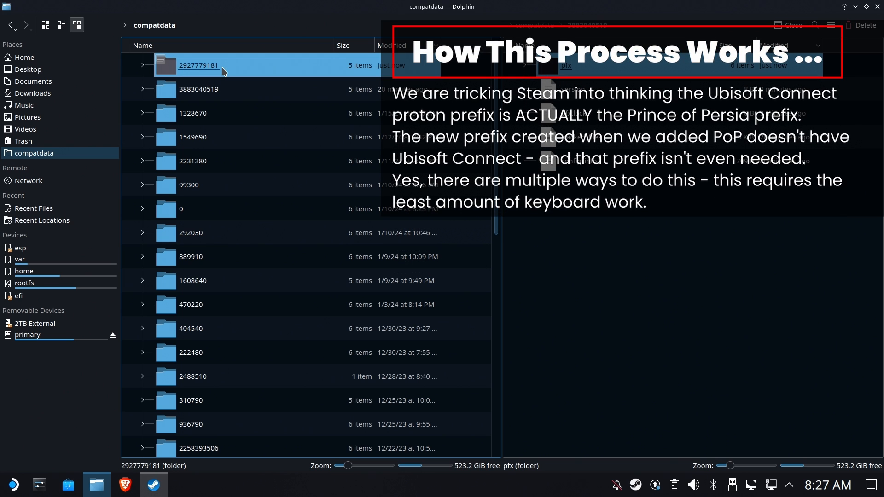
{"action": "right_click", "coordinate": [224, 71]}
{"action": "left_click", "coordinate": [265, 200]}
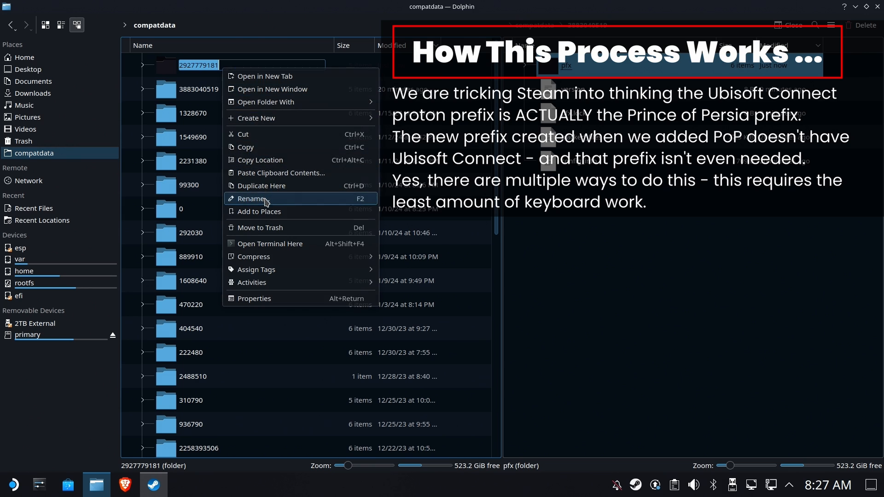
{"action": "right_click", "coordinate": [202, 65]}
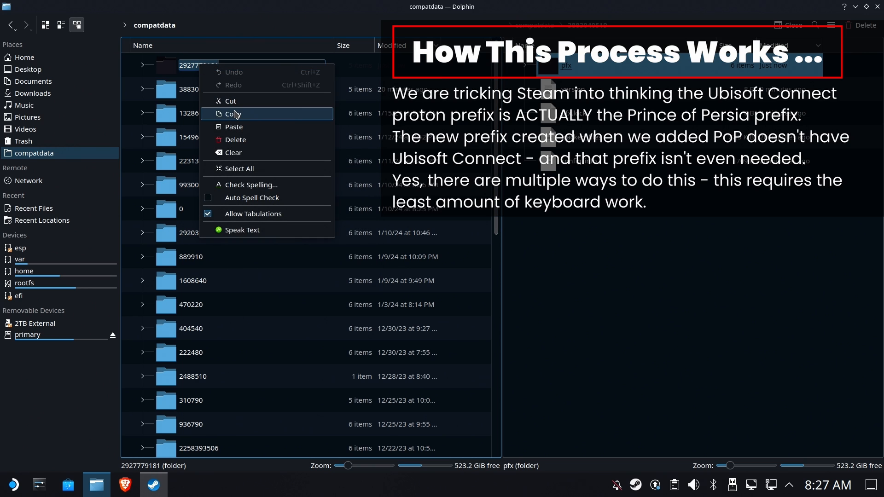
{"action": "left_click", "coordinate": [235, 112]}
{"action": "left_click", "coordinate": [237, 95]}
{"action": "left_click", "coordinate": [204, 69]}
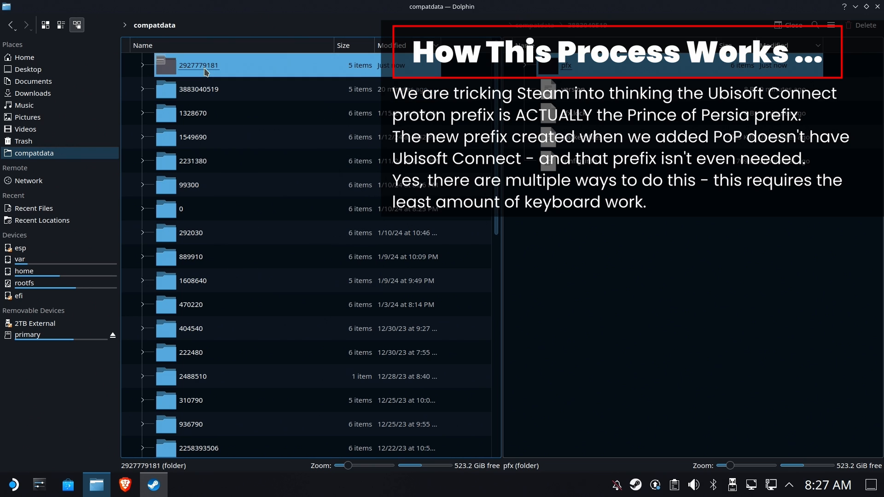
{"action": "right_click", "coordinate": [205, 70]}
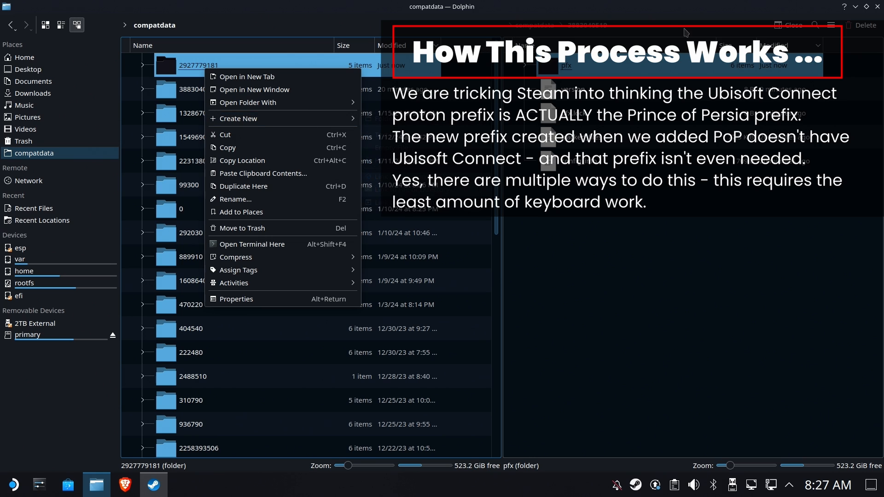
{"action": "left_click", "coordinate": [836, 14]}
{"action": "left_click", "coordinate": [866, 26]}
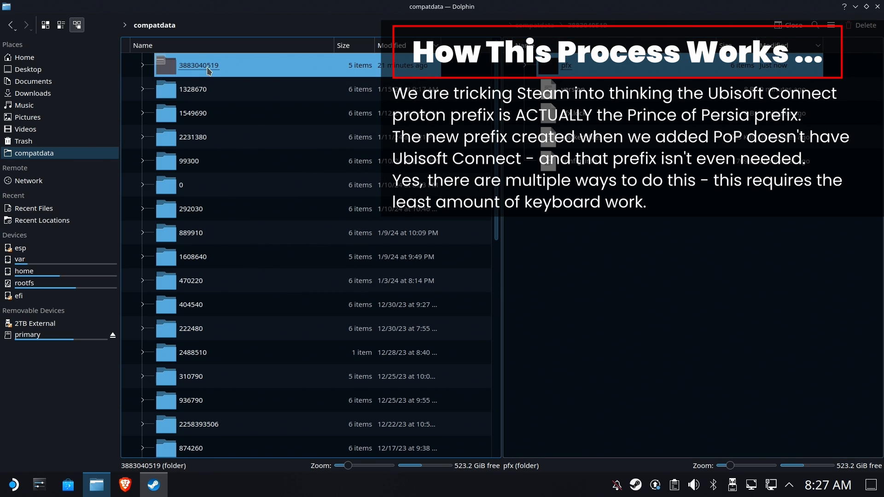
{"action": "left_click_drag", "start_coordinate": [208, 71], "coordinate": [306, 131]}
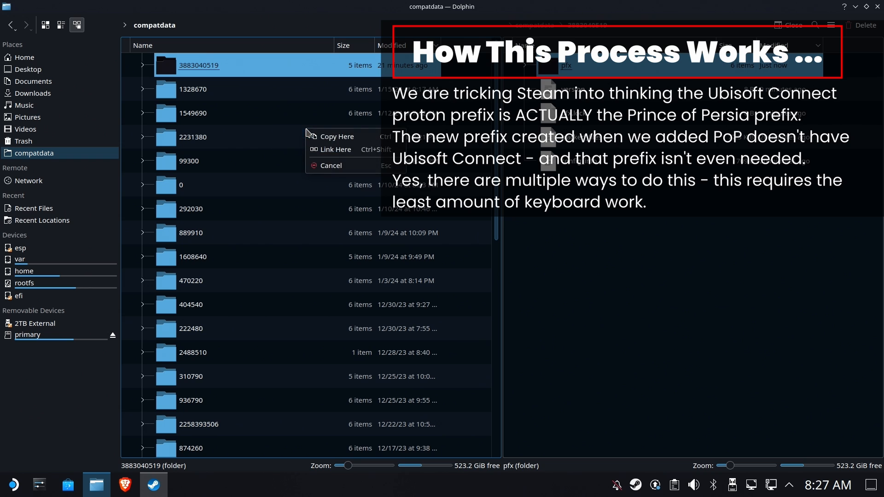
{"action": "left_click", "coordinate": [347, 150]}
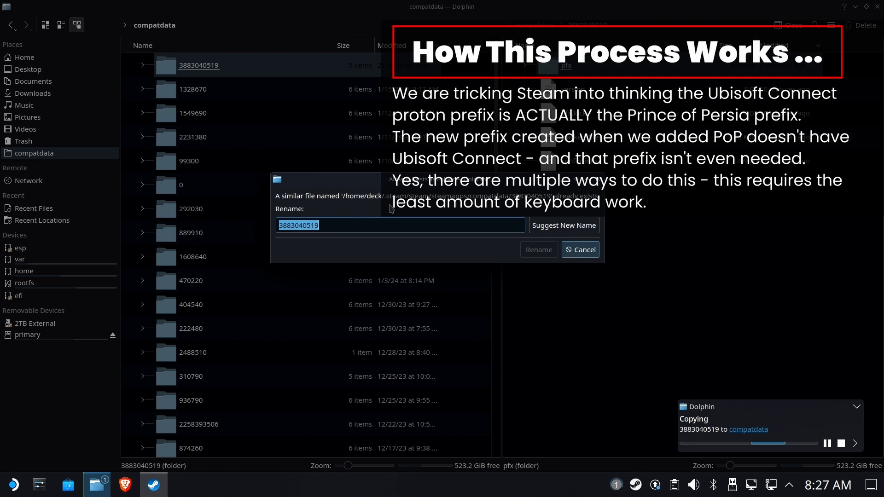
{"action": "key", "text": "ctrl+v"}
{"action": "double_click", "coordinate": [303, 226]}
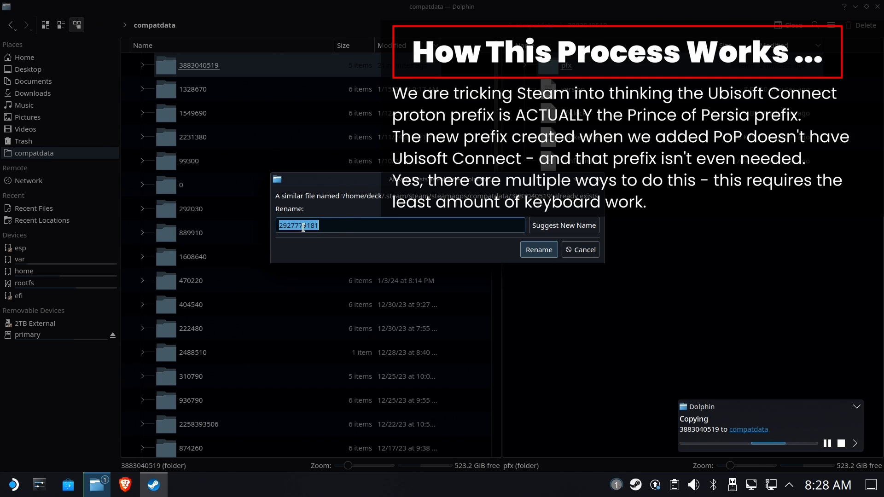
{"action": "left_click", "coordinate": [528, 254]}
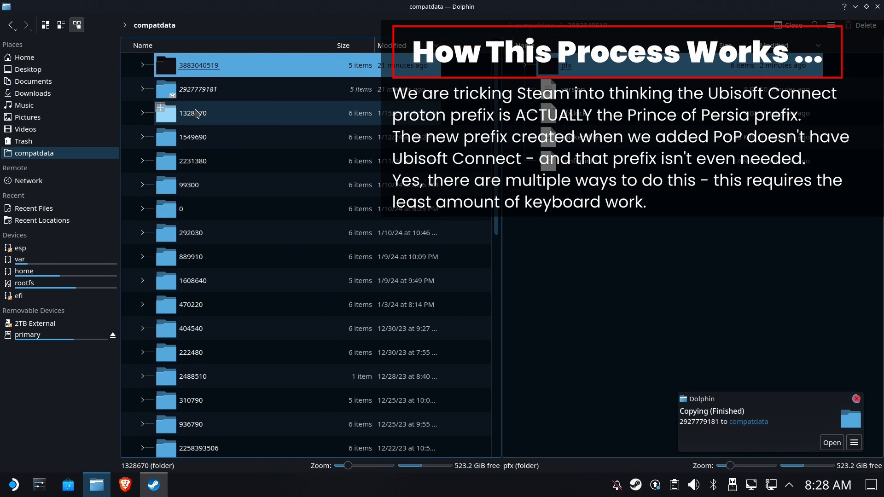
{"action": "left_click", "coordinate": [154, 485]}
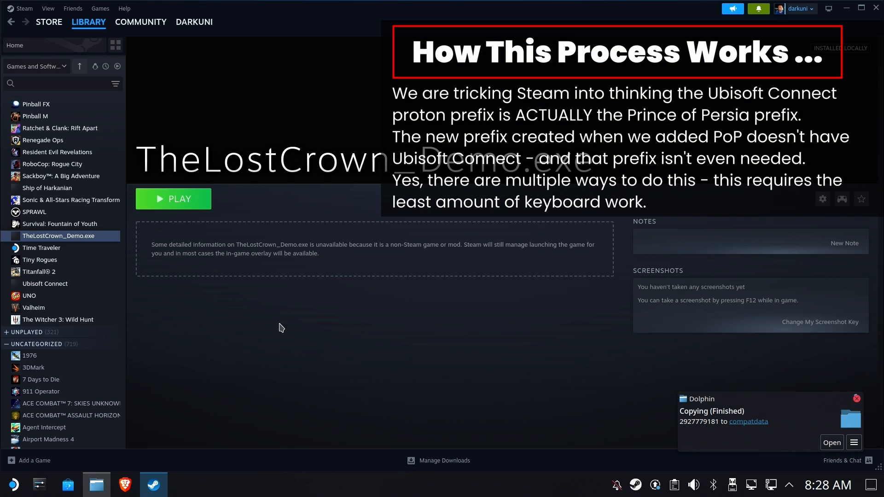
Close Dolphin and launch the Lost Crown demo again from Steam.
{"action": "left_click", "coordinate": [97, 485]}
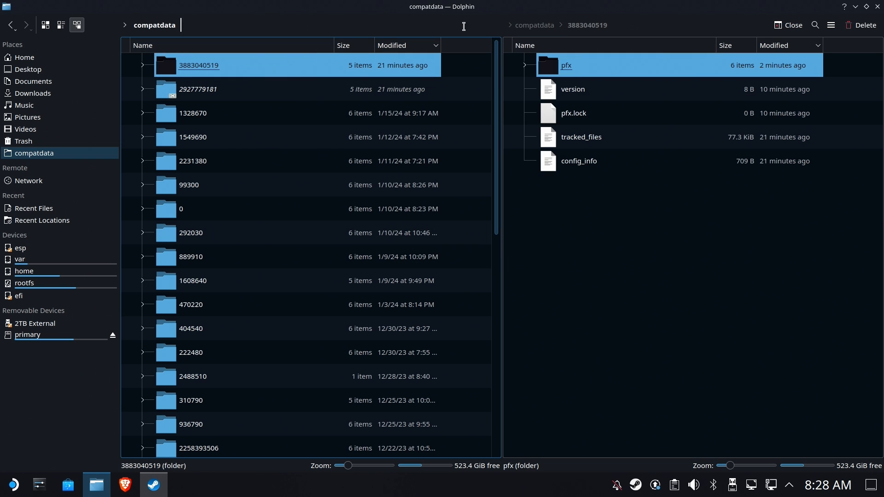
{"action": "left_click", "coordinate": [877, 7]}
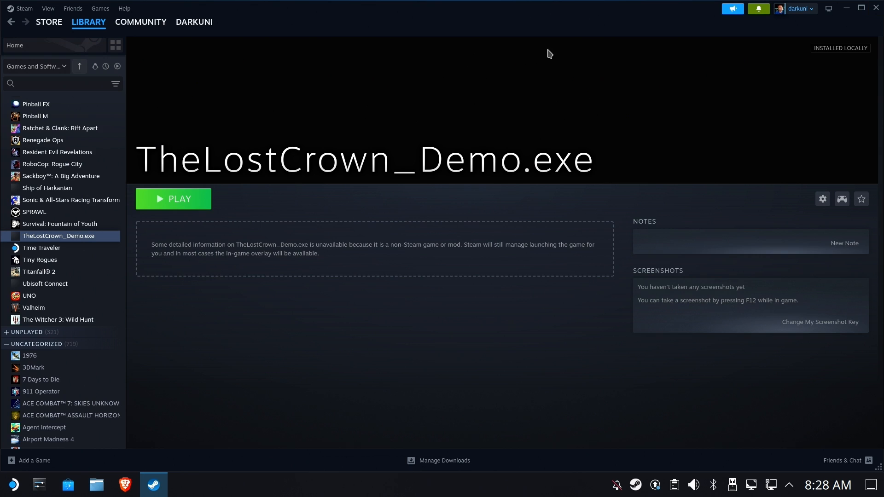
{"action": "left_click", "coordinate": [185, 204]}
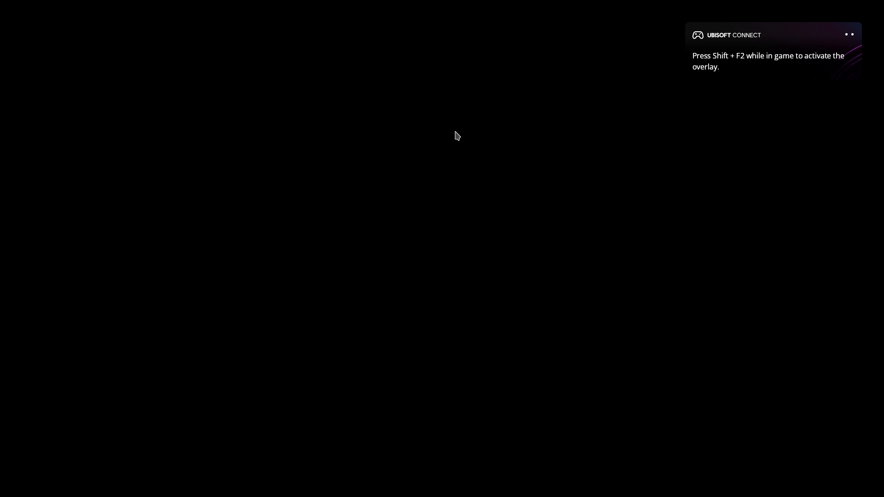
Stop the running TheLostCrown_Demo.exe, confirm the exit, and switch to Big Picture mode.
{"action": "key", "text": "super"}
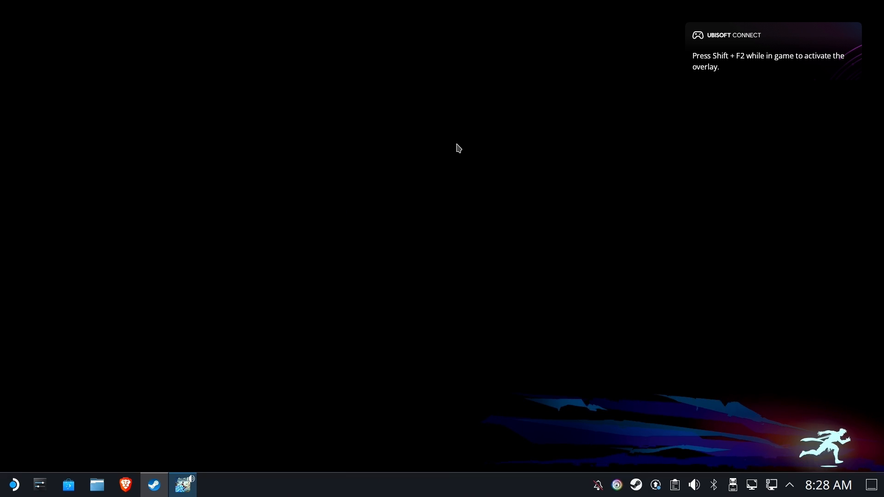
{"action": "left_click", "coordinate": [155, 485]}
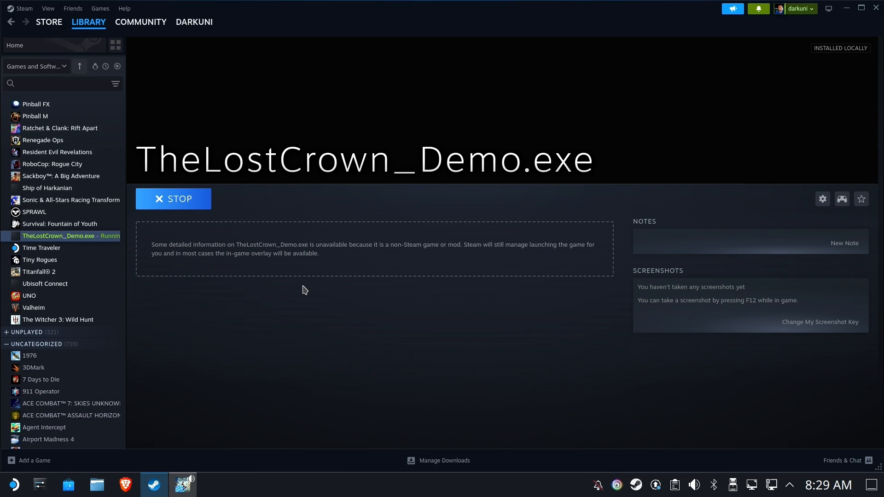
{"action": "left_click", "coordinate": [179, 198]}
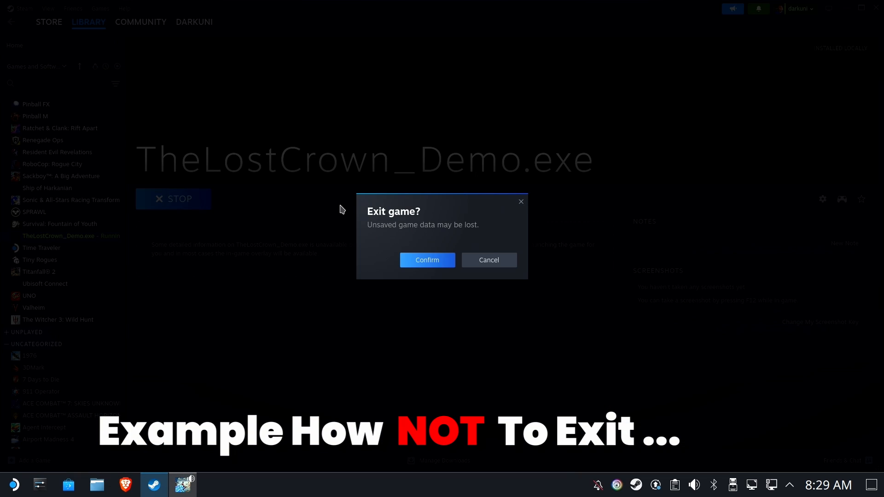
{"action": "left_click", "coordinate": [434, 261]}
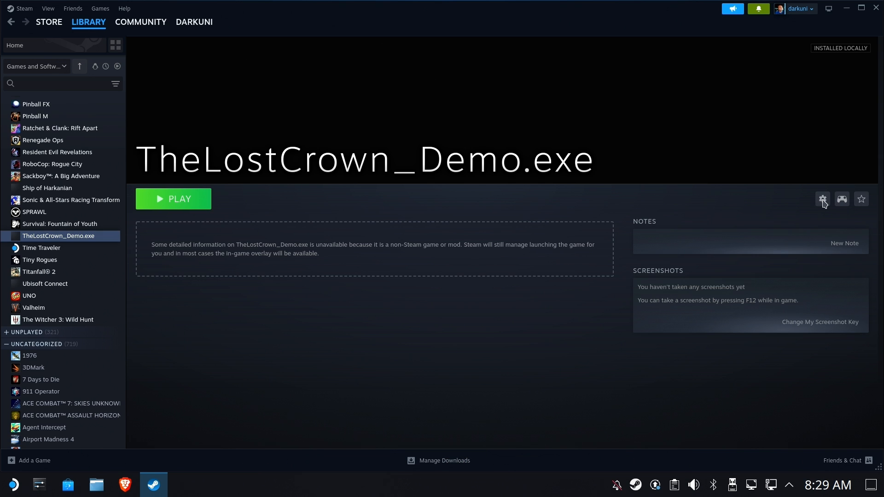
{"action": "left_click", "coordinate": [841, 201]}
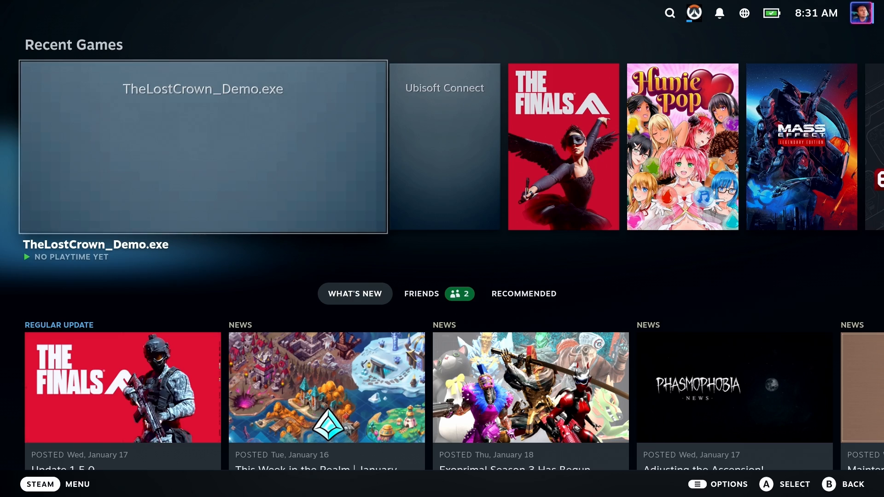
Open the demo's Change Artwork browser and search for 'Prince of Persia L' instead of the exe name.
{"action": "key", "text": "ctrl+2"}
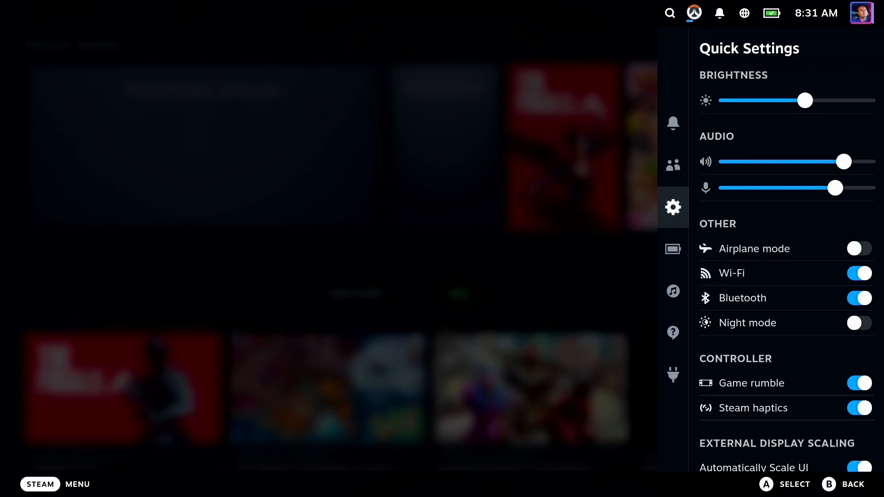
{"action": "key", "text": "Escape"}
{"action": "key", "text": "Return"}
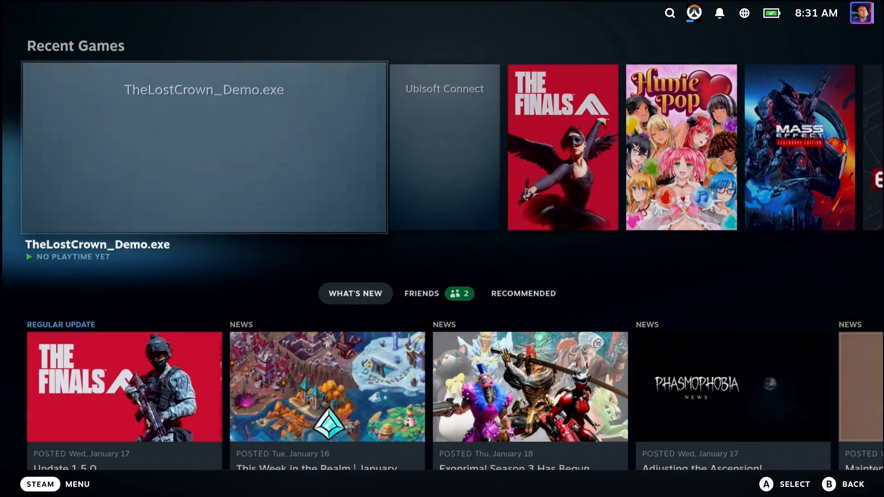
{"action": "key", "text": "Right"}
{"action": "key", "text": "Right"}
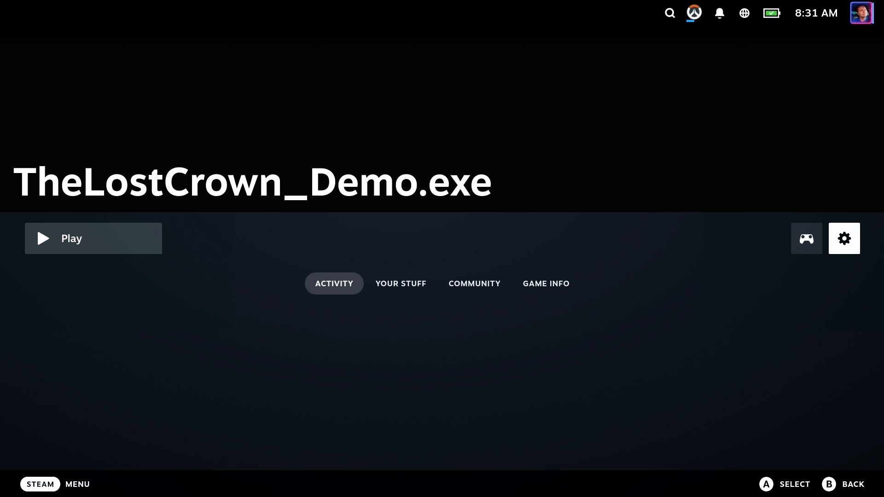
{"action": "key", "text": "Return"}
{"action": "key", "text": "Down"}
{"action": "key", "text": "Down"}
{"action": "key", "text": "Down"}
{"action": "key", "text": "Down"}
{"action": "key", "text": "Down"}
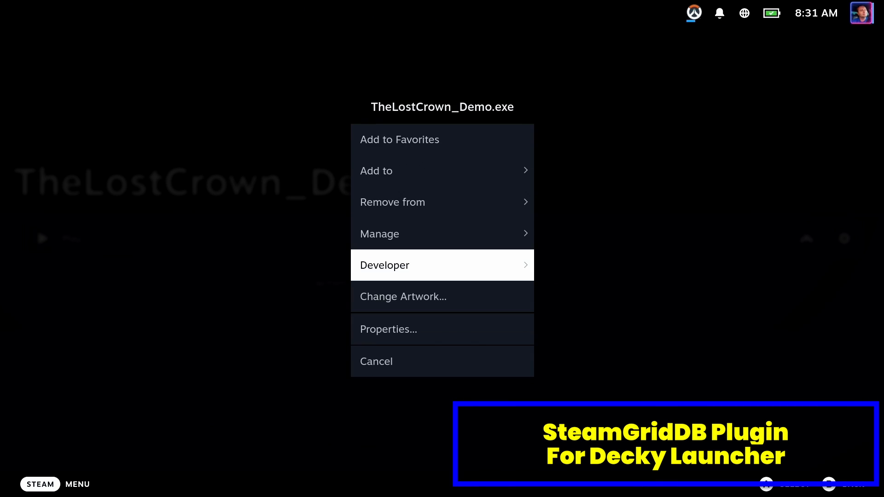
{"action": "key", "text": "Return"}
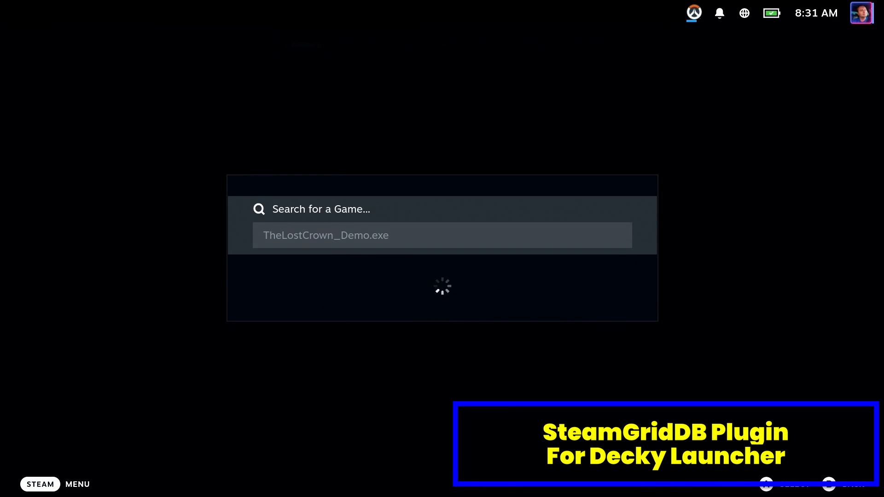
{"action": "key", "text": "Return"}
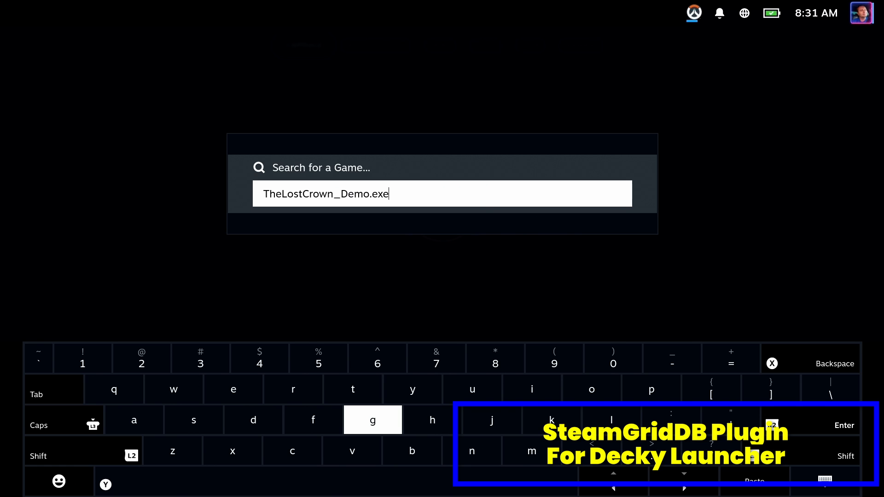
{"action": "key", "text": "BackSpace"}
{"action": "key", "text": "BackSpace"}
{"action": "key", "text": "BackSpace"}
{"action": "key", "text": "BackSpace"}
{"action": "key", "text": "BackSpace"}
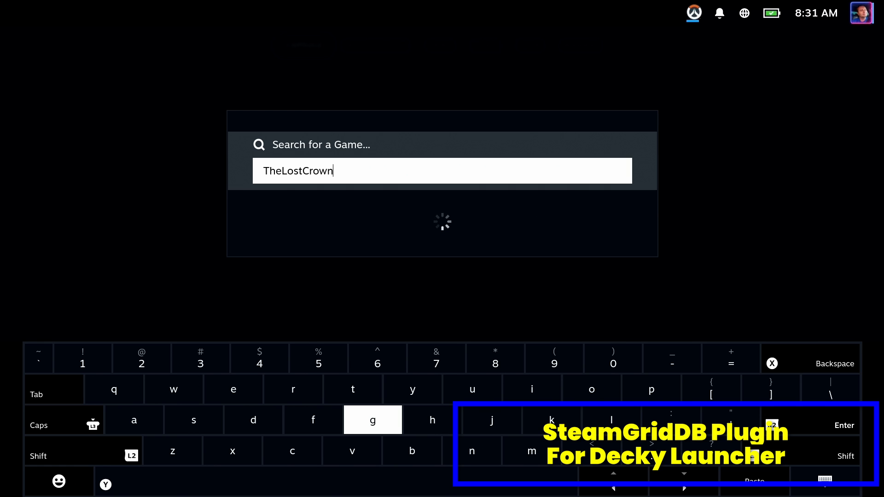
{"action": "key", "text": "BackSpace"}
{"action": "key", "text": "BackSpace"}
{"action": "key", "text": "BackSpace"}
{"action": "key", "text": "BackSpace"}
{"action": "key", "text": "BackSpace"}
{"action": "key", "text": "BackSpace"}
{"action": "key", "text": "BackSpace"}
{"action": "key", "text": "BackSpace"}
{"action": "key", "text": "BackSpace"}
{"action": "key", "text": "BackSpace"}
{"action": "type", "text": "Pr"}
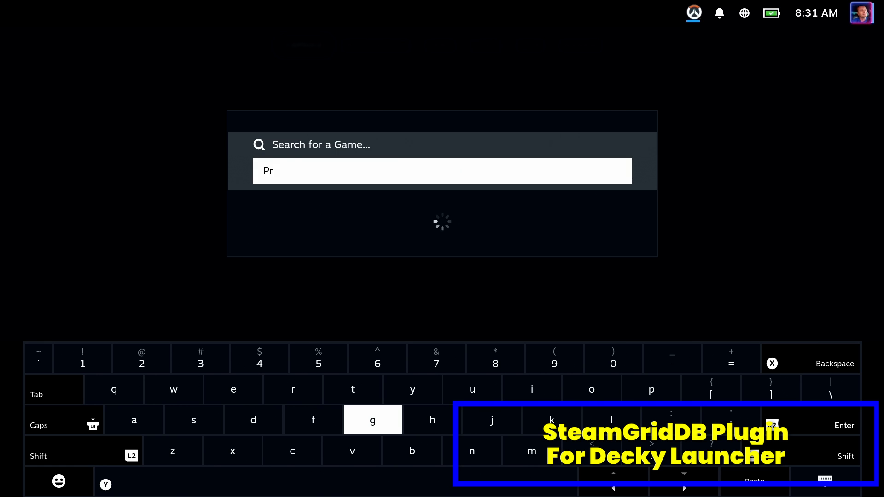
{"action": "type", "text": "ince of Persia Lost"}
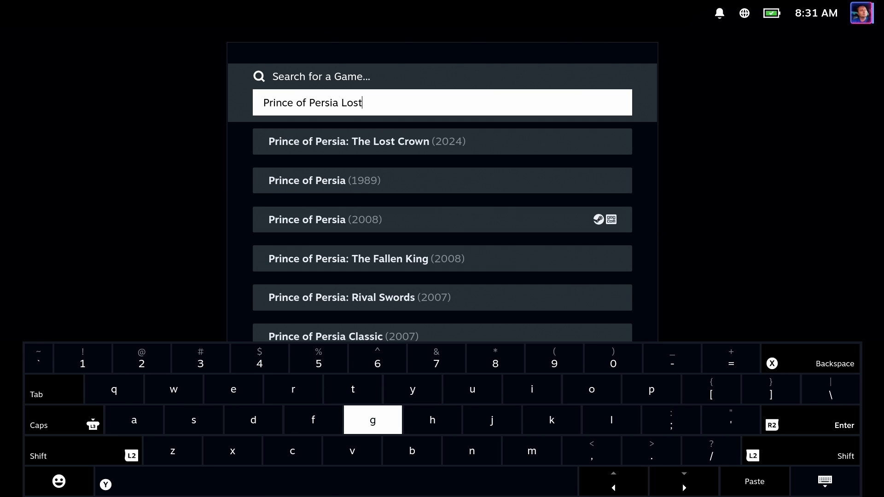
Apply Prince of Persia: The Lost Crown capsule, wide capsule, hero, logo and icon artwork to the demo.
{"action": "left_click", "coordinate": [337, 142]}
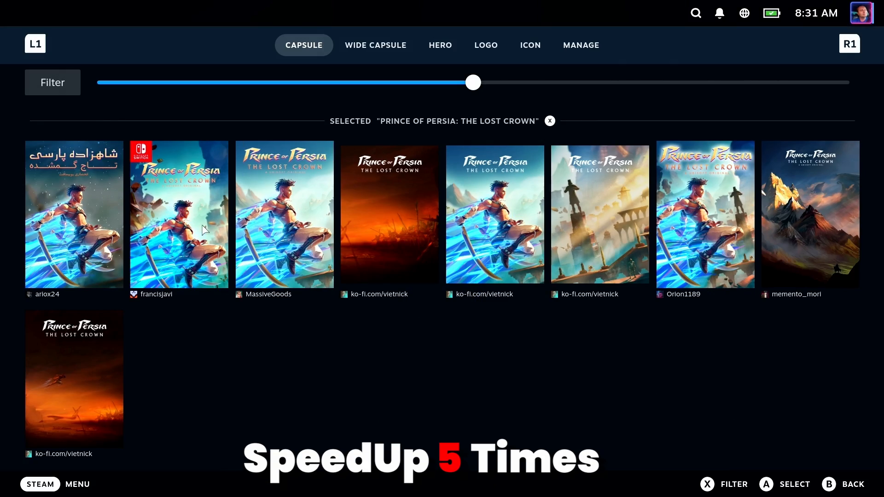
{"action": "left_click", "coordinate": [285, 214]}
{"action": "left_click", "coordinate": [370, 46]}
{"action": "left_click", "coordinate": [371, 172]}
{"action": "left_click", "coordinate": [443, 46]}
{"action": "left_click", "coordinate": [442, 193]}
{"action": "left_click", "coordinate": [489, 49]}
{"action": "left_click", "coordinate": [127, 207]}
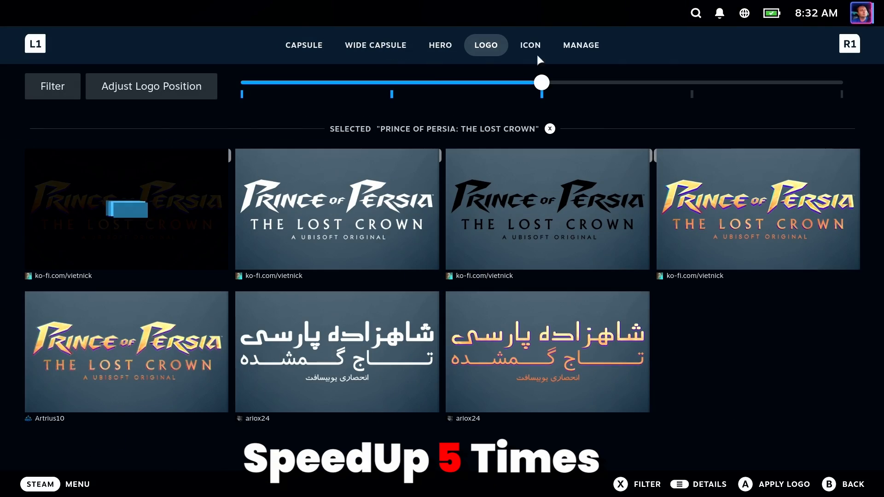
{"action": "left_click", "coordinate": [531, 50]}
{"action": "left_click", "coordinate": [78, 184]}
Go back Home and give Ubisoft Connect new capsule and wide capsule artwork.
{"action": "left_click", "coordinate": [852, 484]}
{"action": "left_click", "coordinate": [852, 484]}
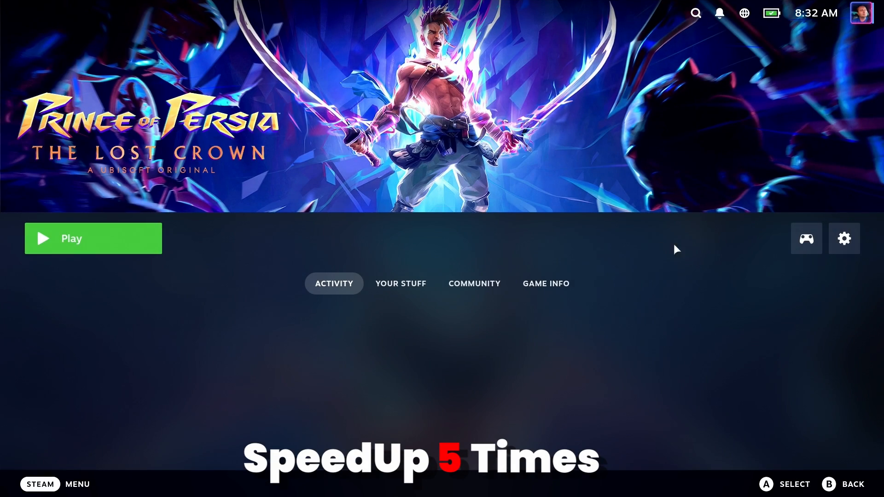
{"action": "left_click", "coordinate": [862, 479]}
{"action": "left_click", "coordinate": [424, 189]}
{"action": "left_click", "coordinate": [844, 239]}
{"action": "left_click", "coordinate": [442, 329]}
{"action": "left_click", "coordinate": [180, 212]}
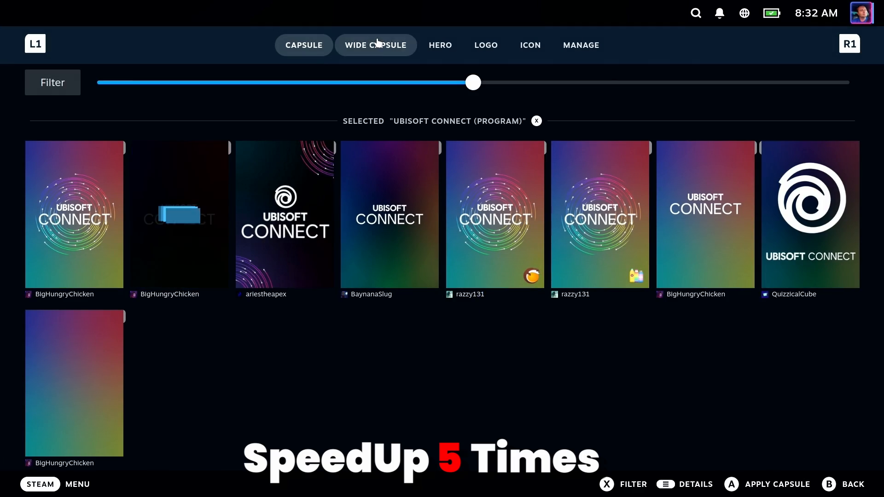
{"action": "left_click", "coordinate": [378, 46]}
Apply Ubisoft Connect hero, logo and icon artwork, postpone the Steam restart, and return Home.
{"action": "left_click", "coordinate": [239, 173]}
{"action": "left_click", "coordinate": [440, 46]}
{"action": "left_click", "coordinate": [161, 194]}
{"action": "left_click", "coordinate": [486, 46]}
{"action": "left_click", "coordinate": [127, 207]}
{"action": "left_click", "coordinate": [530, 47]}
{"action": "left_click", "coordinate": [76, 183]}
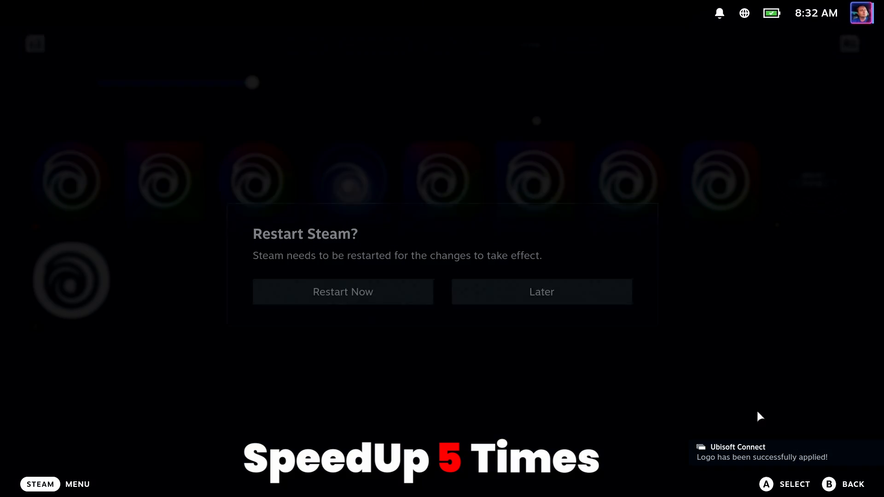
{"action": "left_click", "coordinate": [852, 483]}
{"action": "left_click", "coordinate": [853, 484]}
{"action": "left_click", "coordinate": [852, 483]}
{"action": "left_click", "coordinate": [852, 483]}
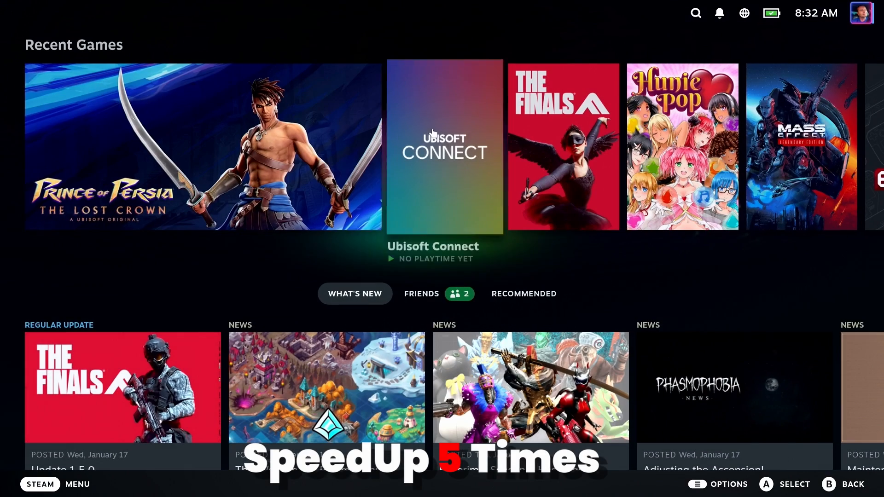
Rename the demo shortcut to 'Prince of Persia: The Lost Crown Demo' in its Properties.
{"action": "left_click", "coordinate": [251, 148]}
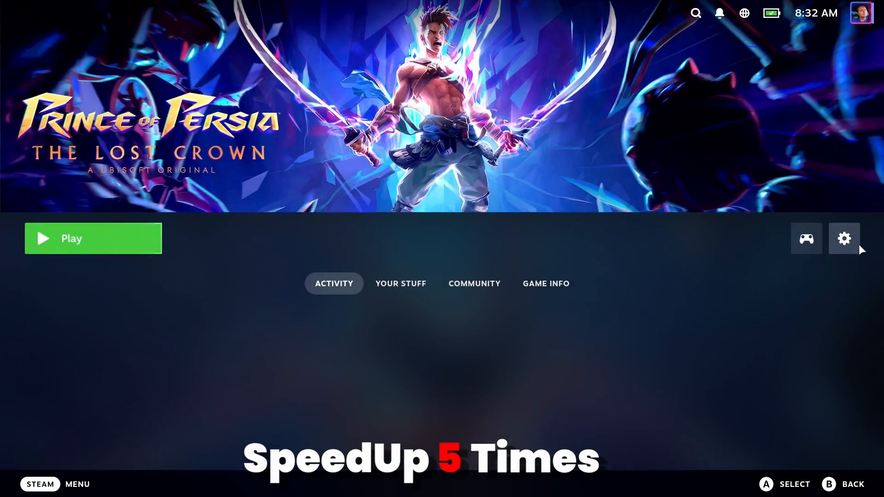
{"action": "left_click", "coordinate": [846, 240]}
{"action": "left_click", "coordinate": [442, 354]}
{"action": "left_click", "coordinate": [505, 114]}
{"action": "type", "text": "Prince of Persia: The Lost Crown Demo"}
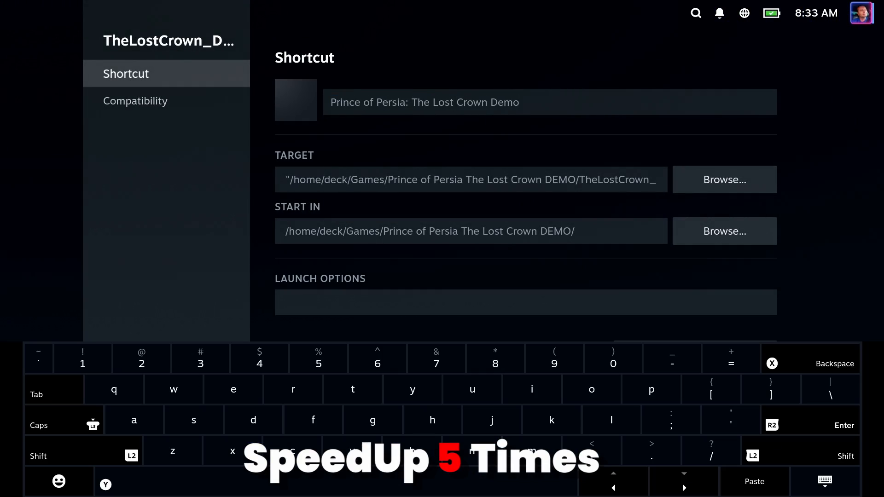
{"action": "left_click", "coordinate": [826, 482]}
{"action": "left_click", "coordinate": [836, 484]}
{"action": "left_click", "coordinate": [836, 484]}
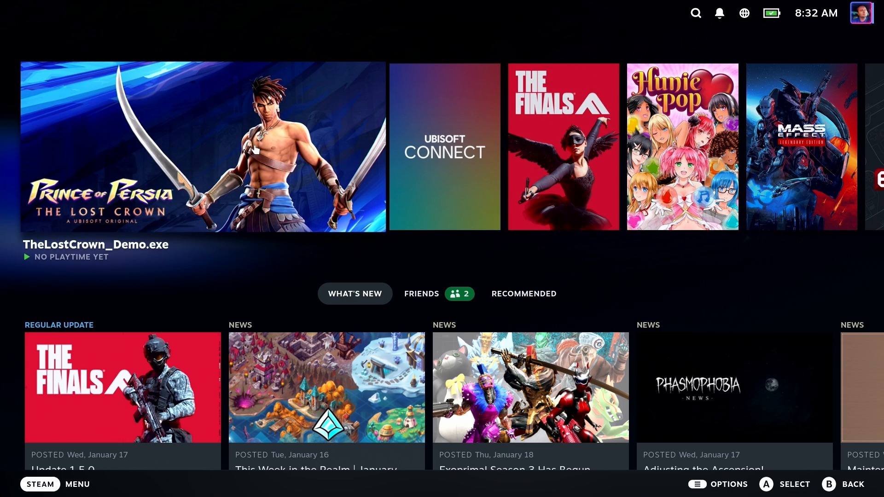
Reopen the shortcut Properties, replace the whole name by retyping 'Prince of Persia', and return Home.
{"action": "left_click", "coordinate": [256, 149]}
{"action": "left_click", "coordinate": [847, 238]}
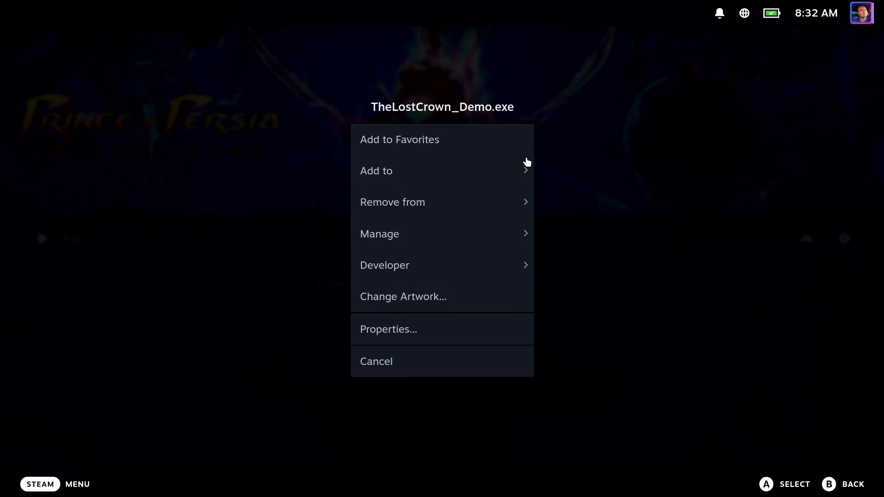
{"action": "left_click", "coordinate": [440, 327]}
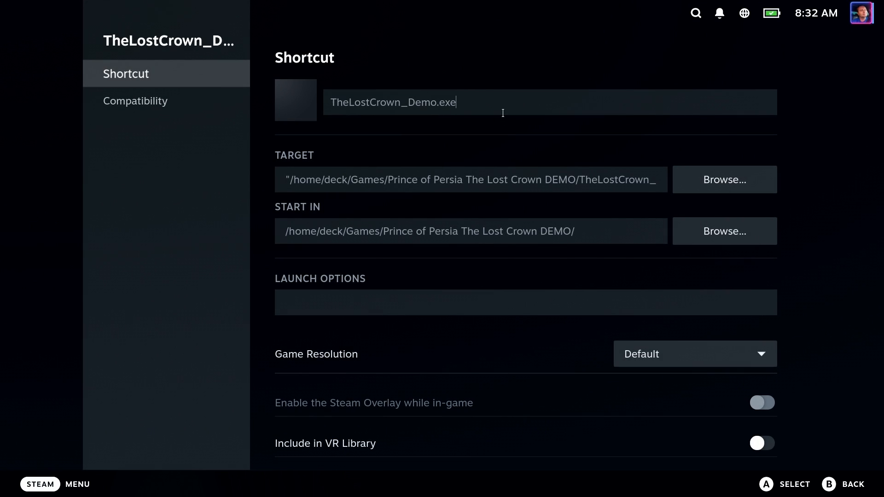
{"action": "triple_click", "coordinate": [503, 113]}
{"action": "type", "text": "P"}
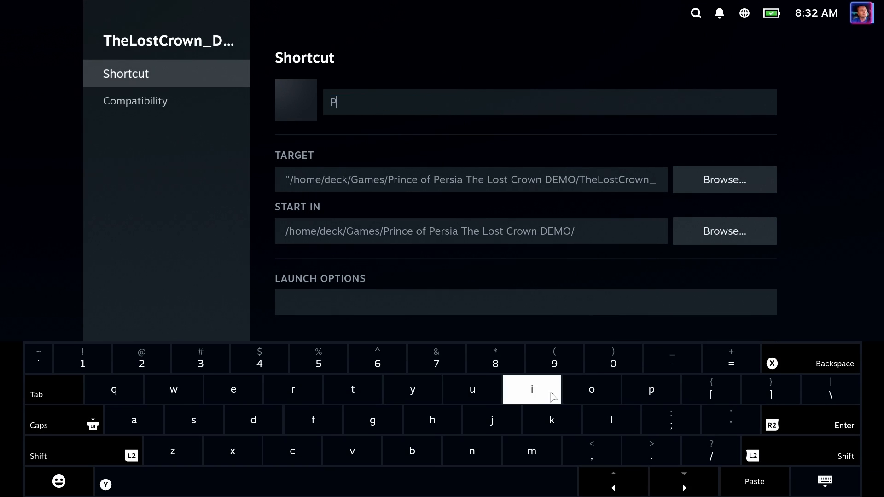
{"action": "type", "text": "rince of Persia: The Lost Crown Demo"}
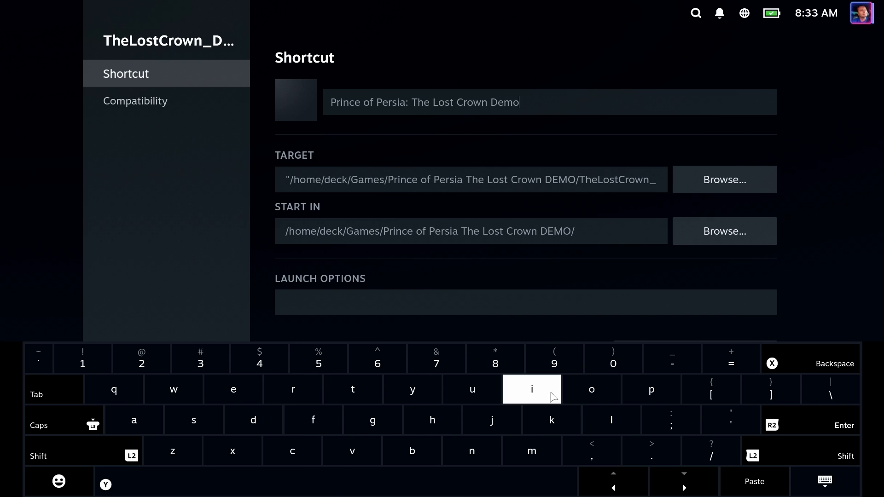
{"action": "left_click", "coordinate": [823, 488]}
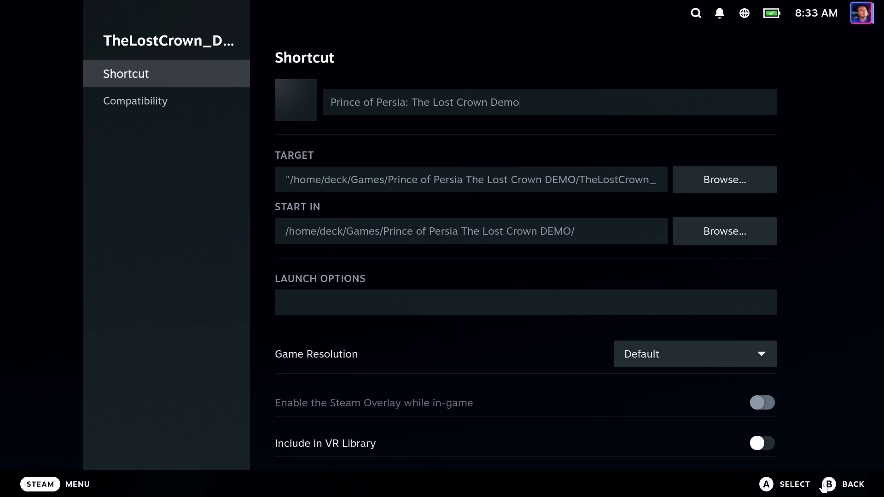
{"action": "left_click", "coordinate": [823, 488]}
{"action": "left_click", "coordinate": [834, 484]}
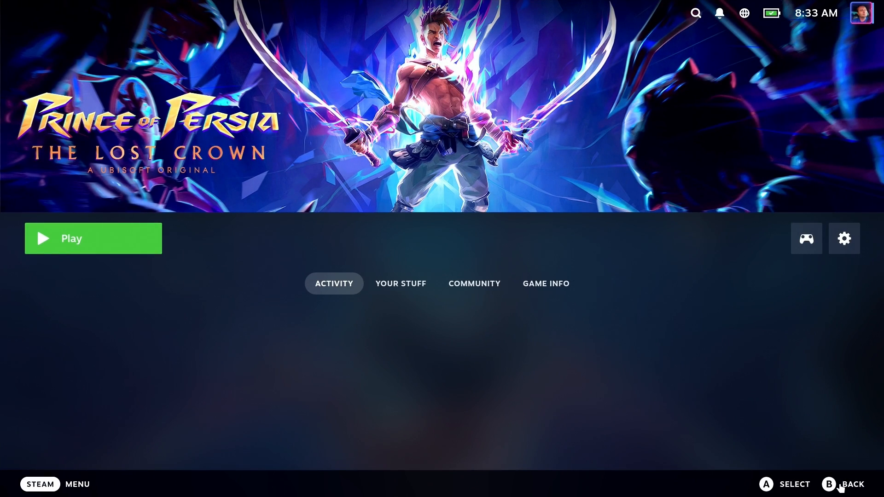
{"action": "left_click", "coordinate": [841, 488]}
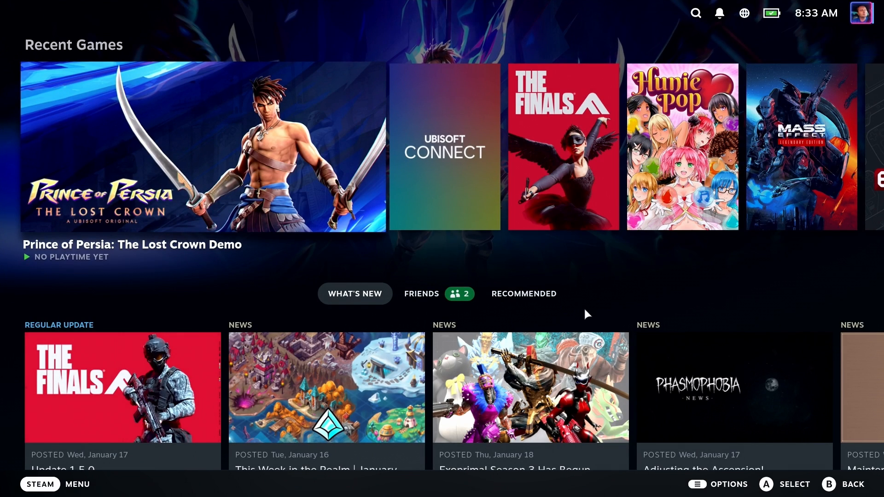